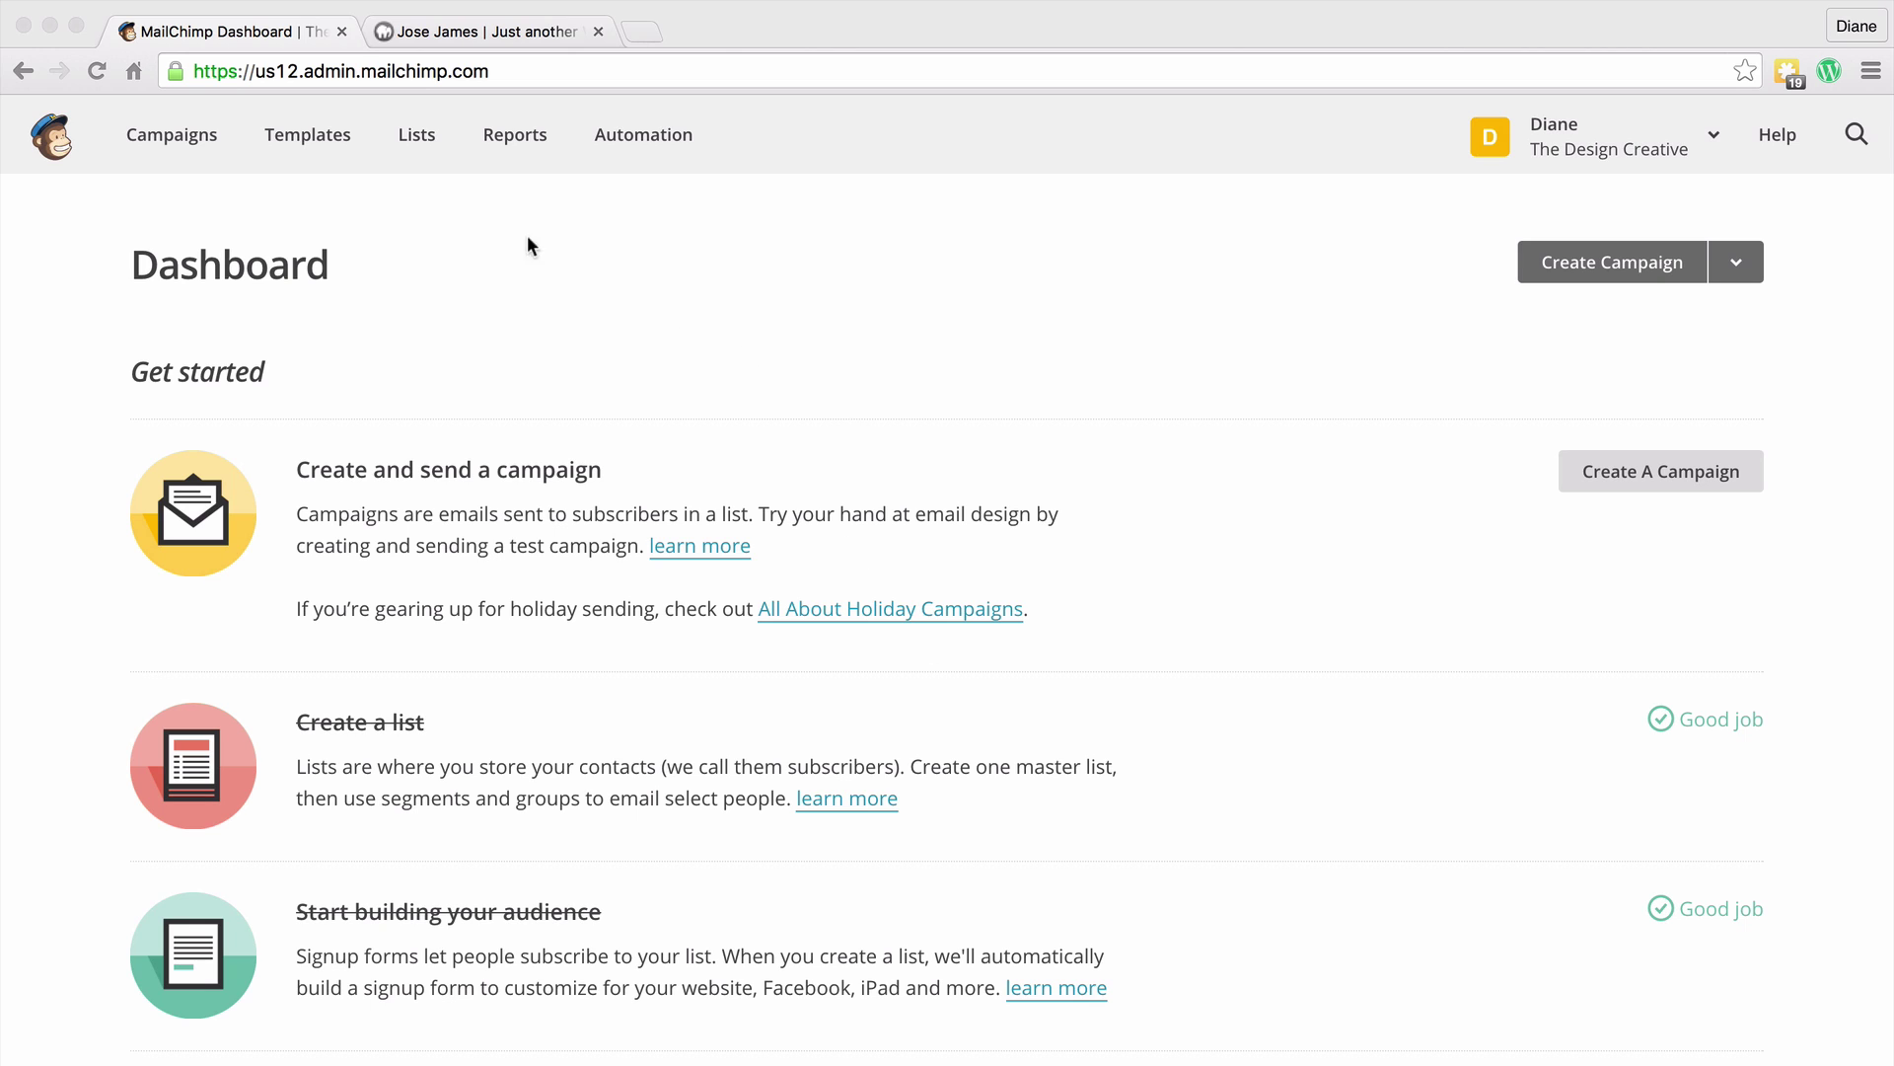
Step: Go from Lists to My Super List's subscriber management and open its Groups page
left_click(424, 144)
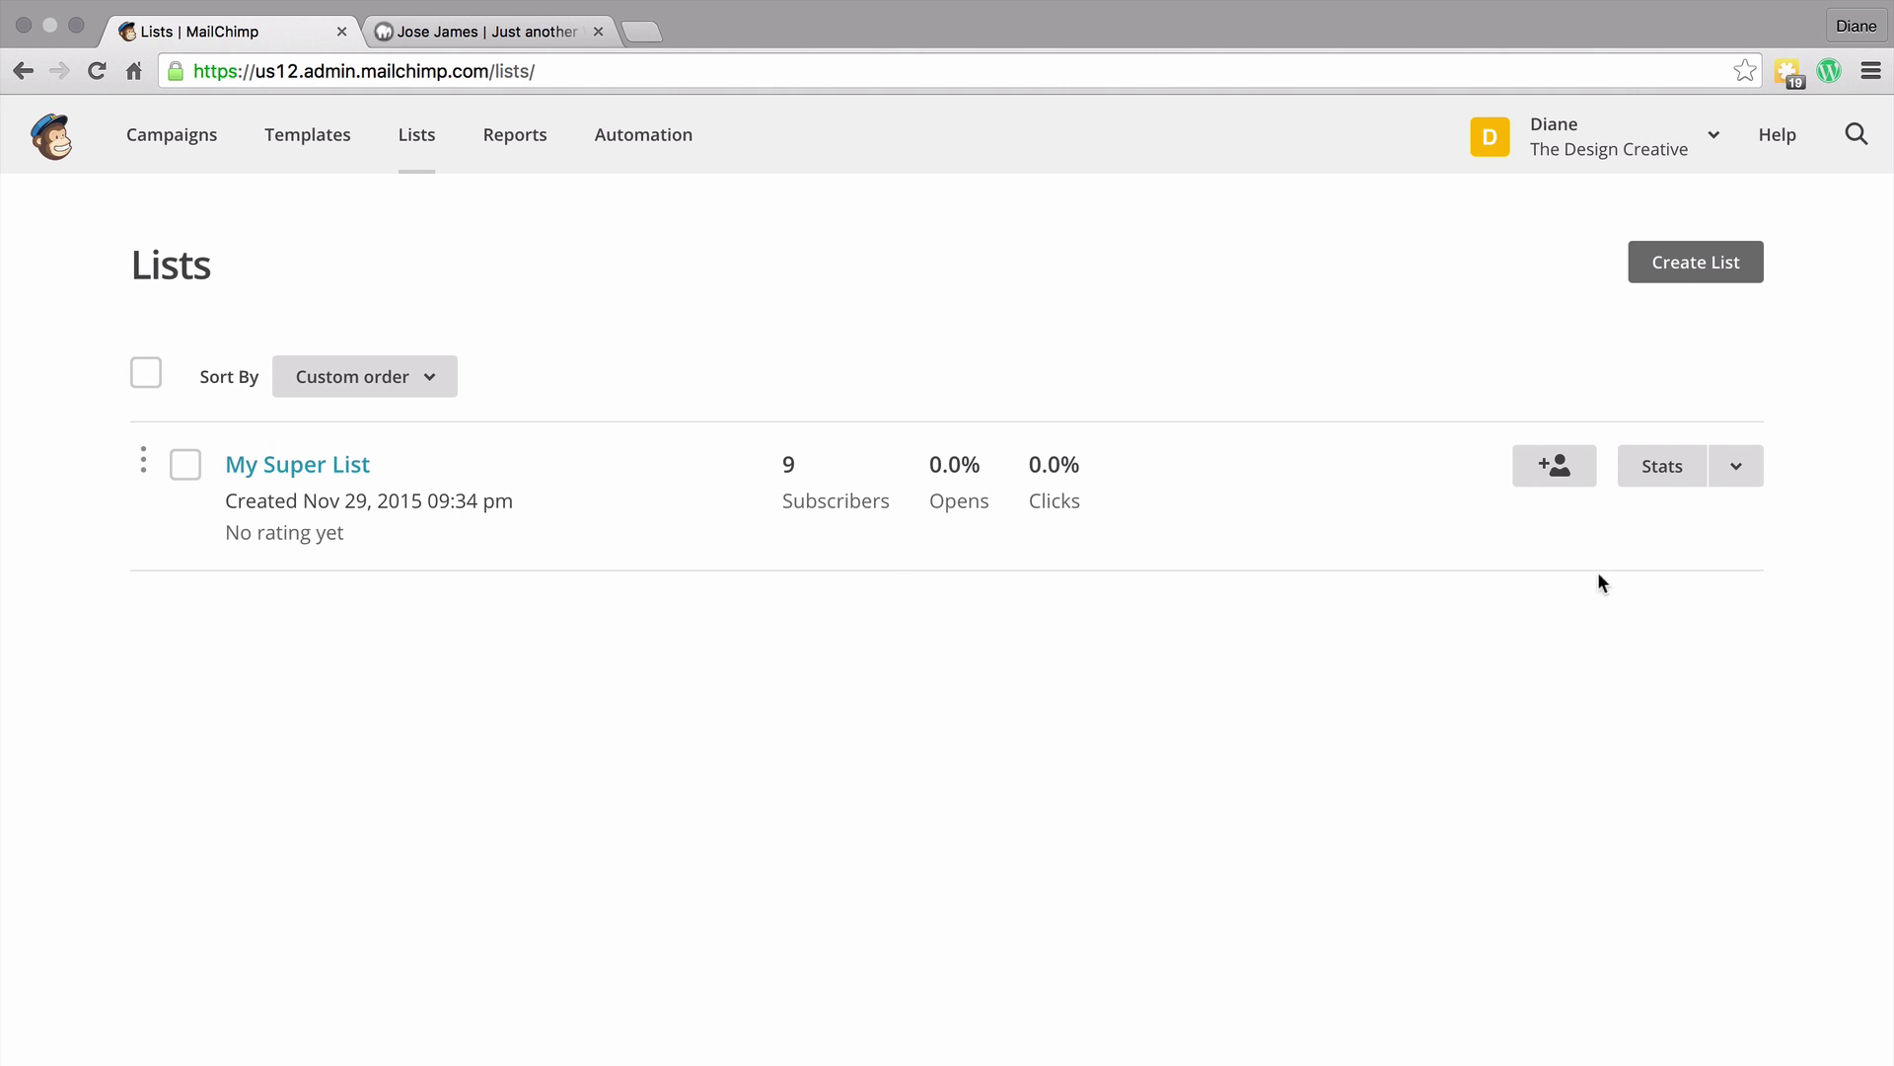
left_click(1738, 470)
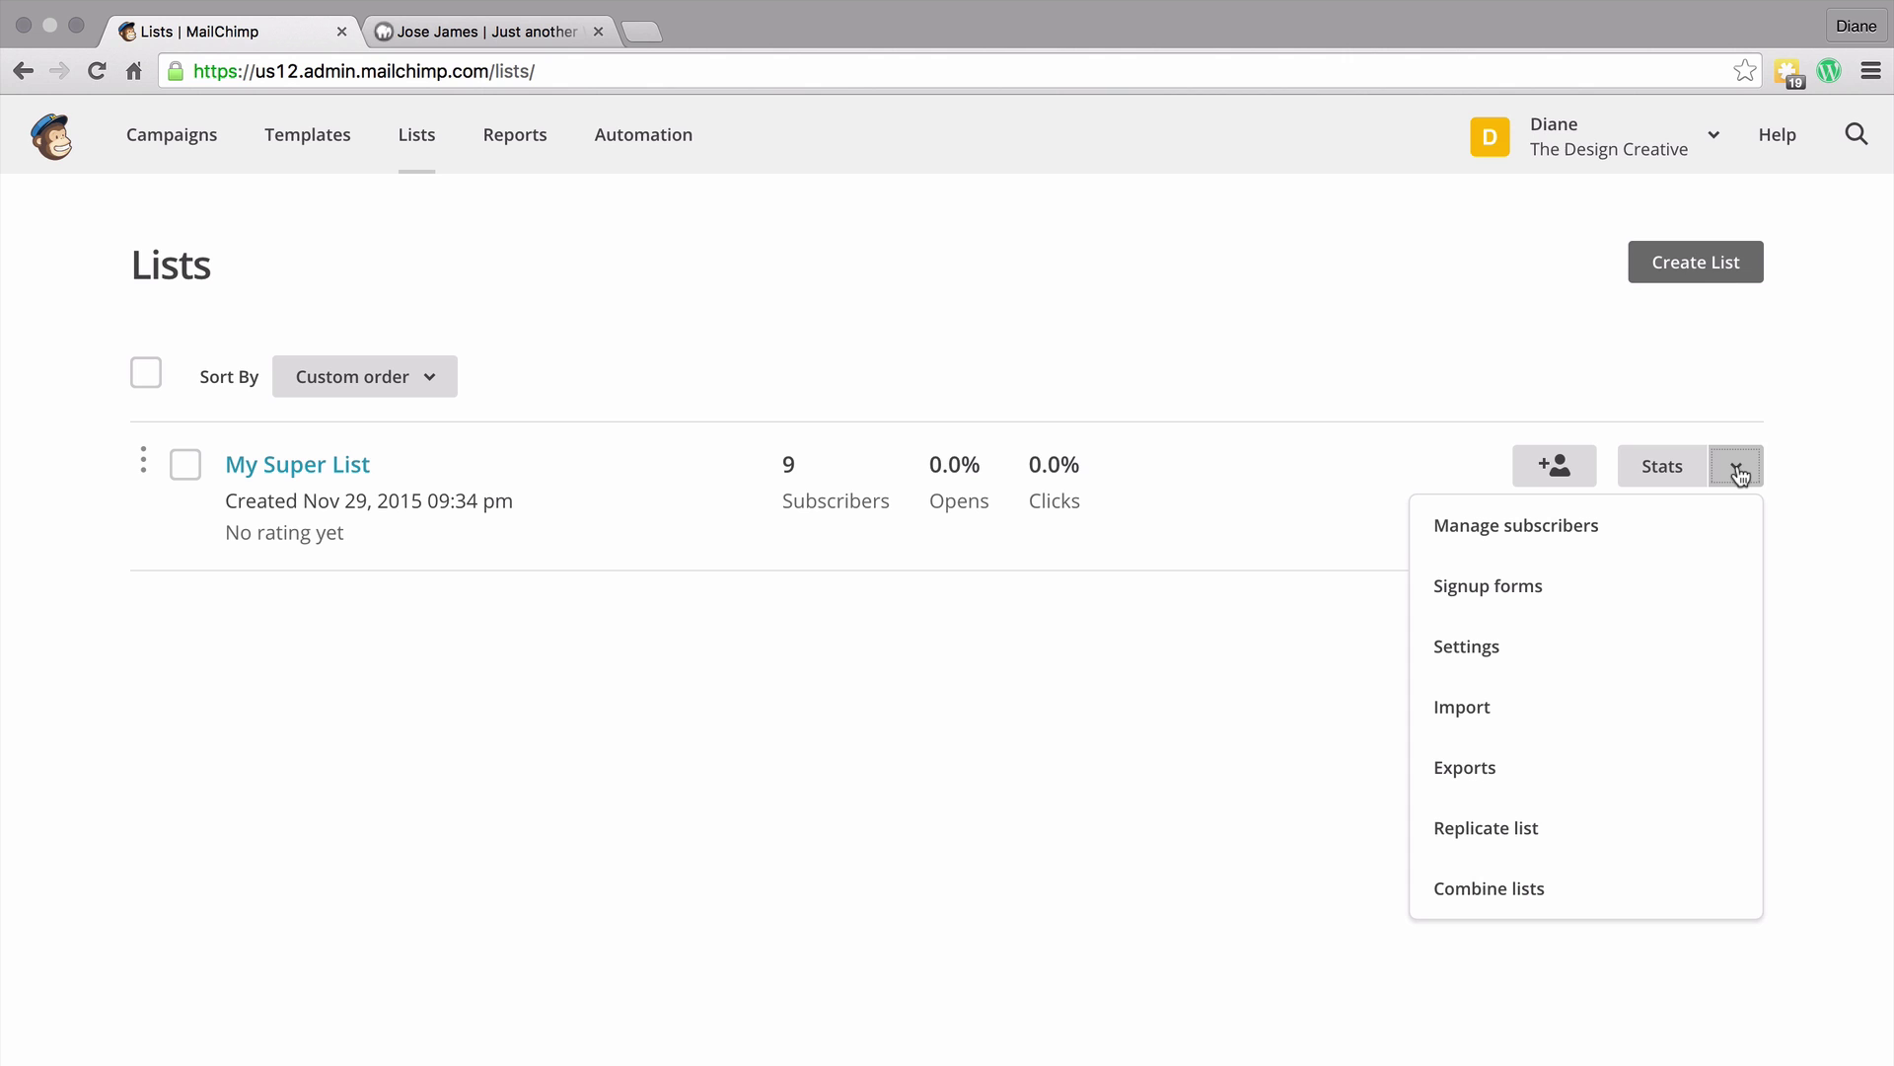
left_click(1562, 534)
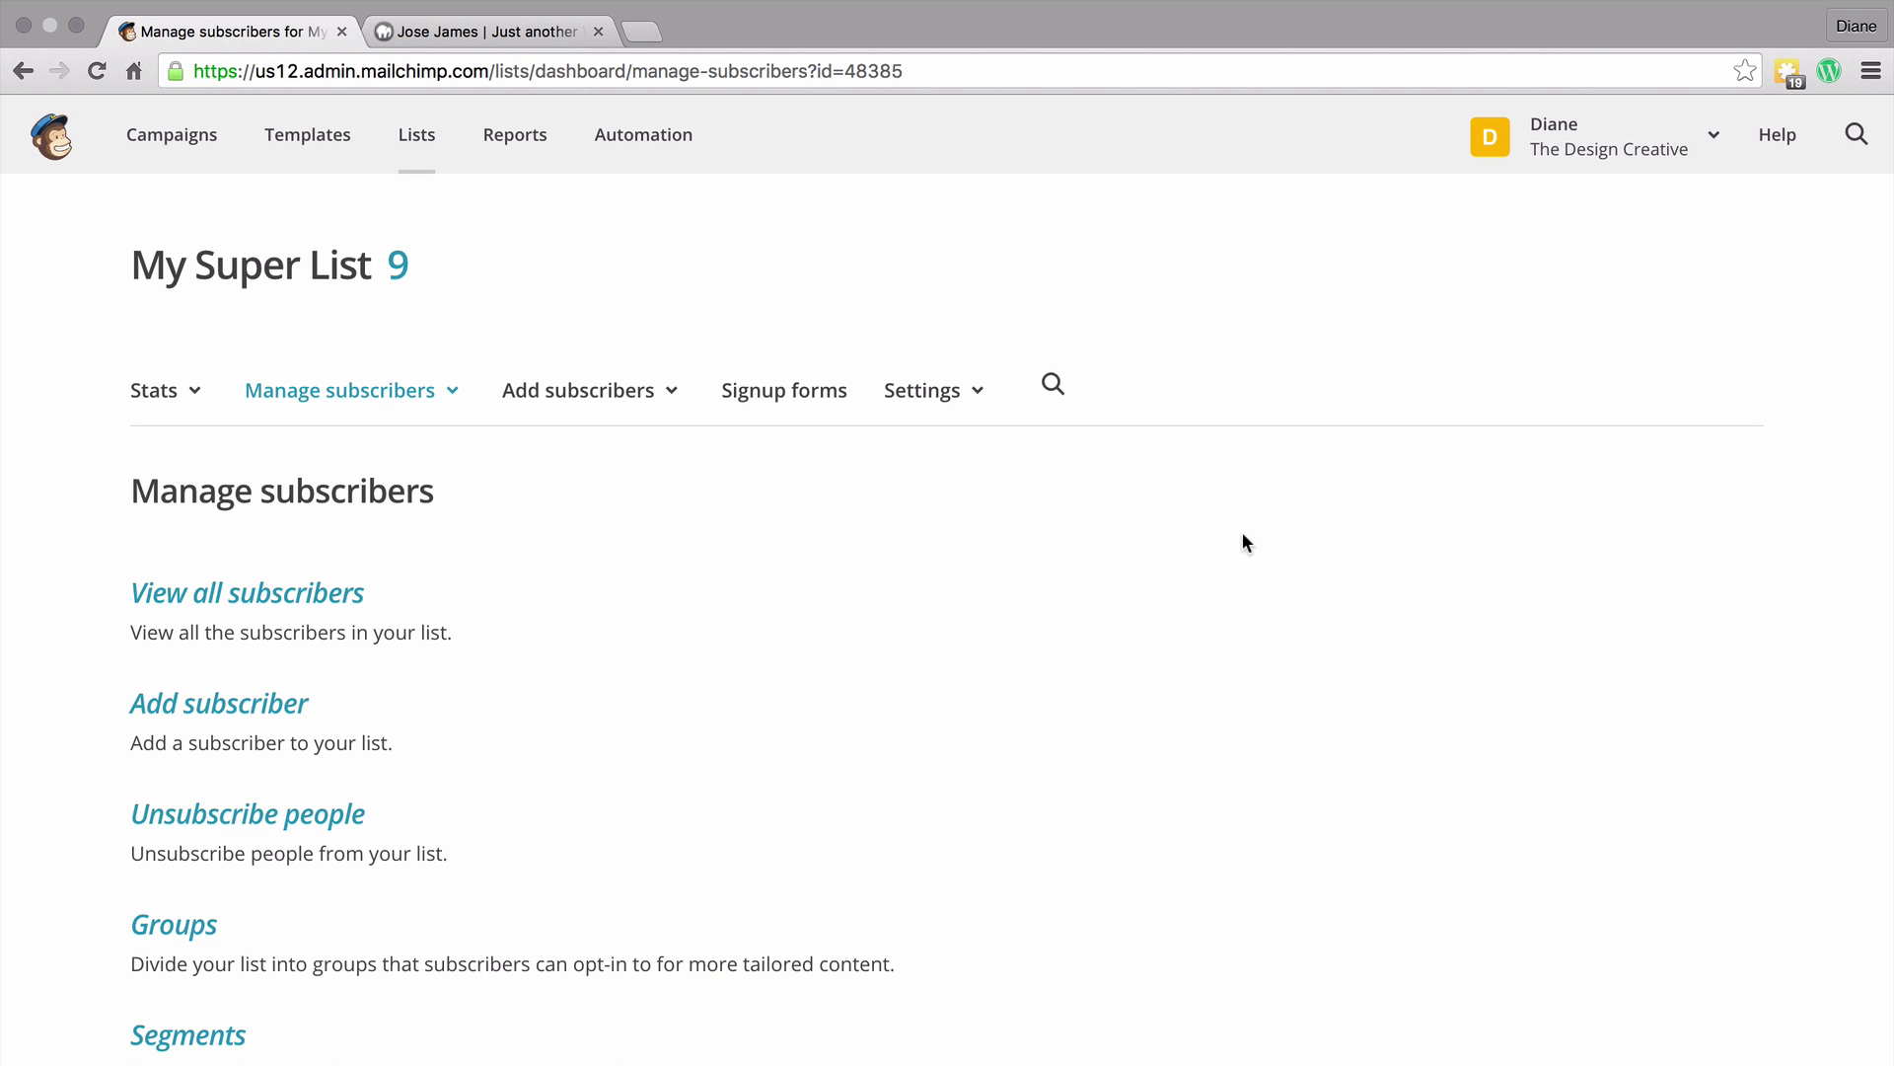
scroll(987, 503, "down", 5)
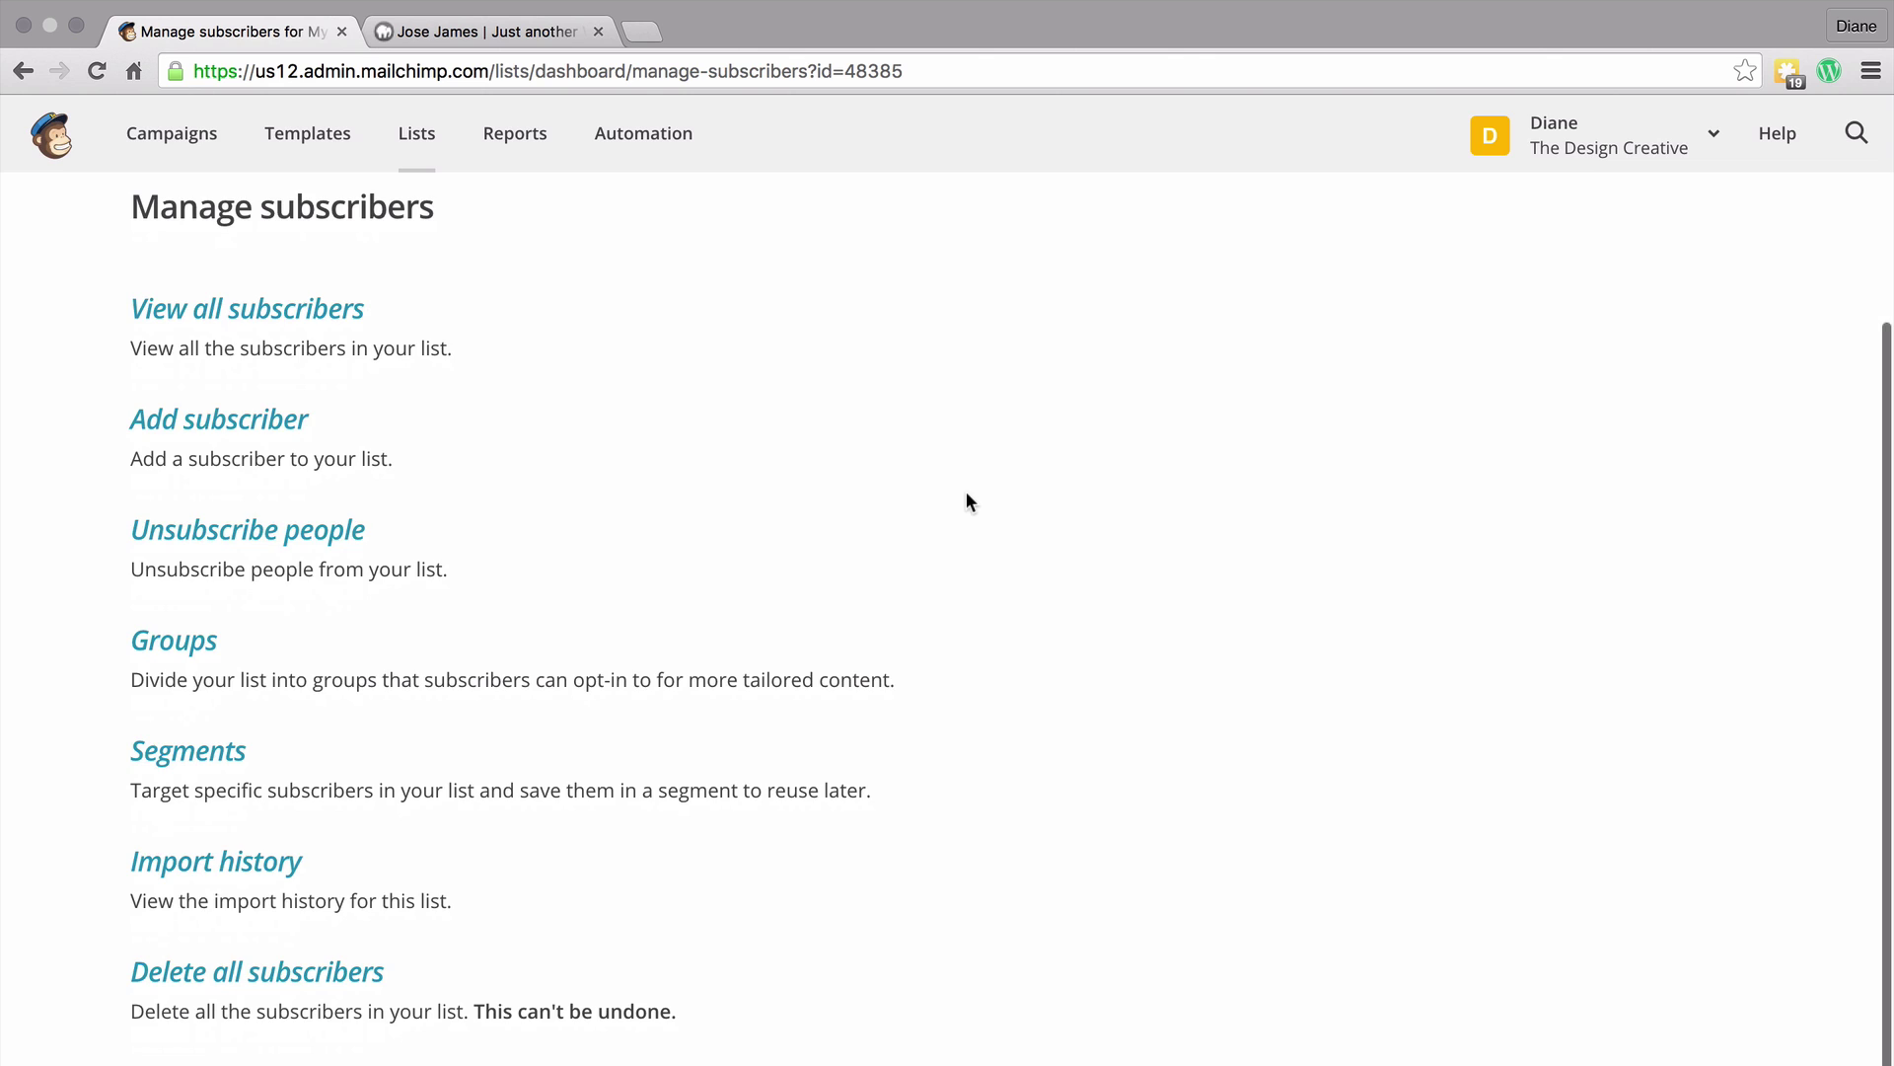
scroll(977, 498, "up", 1)
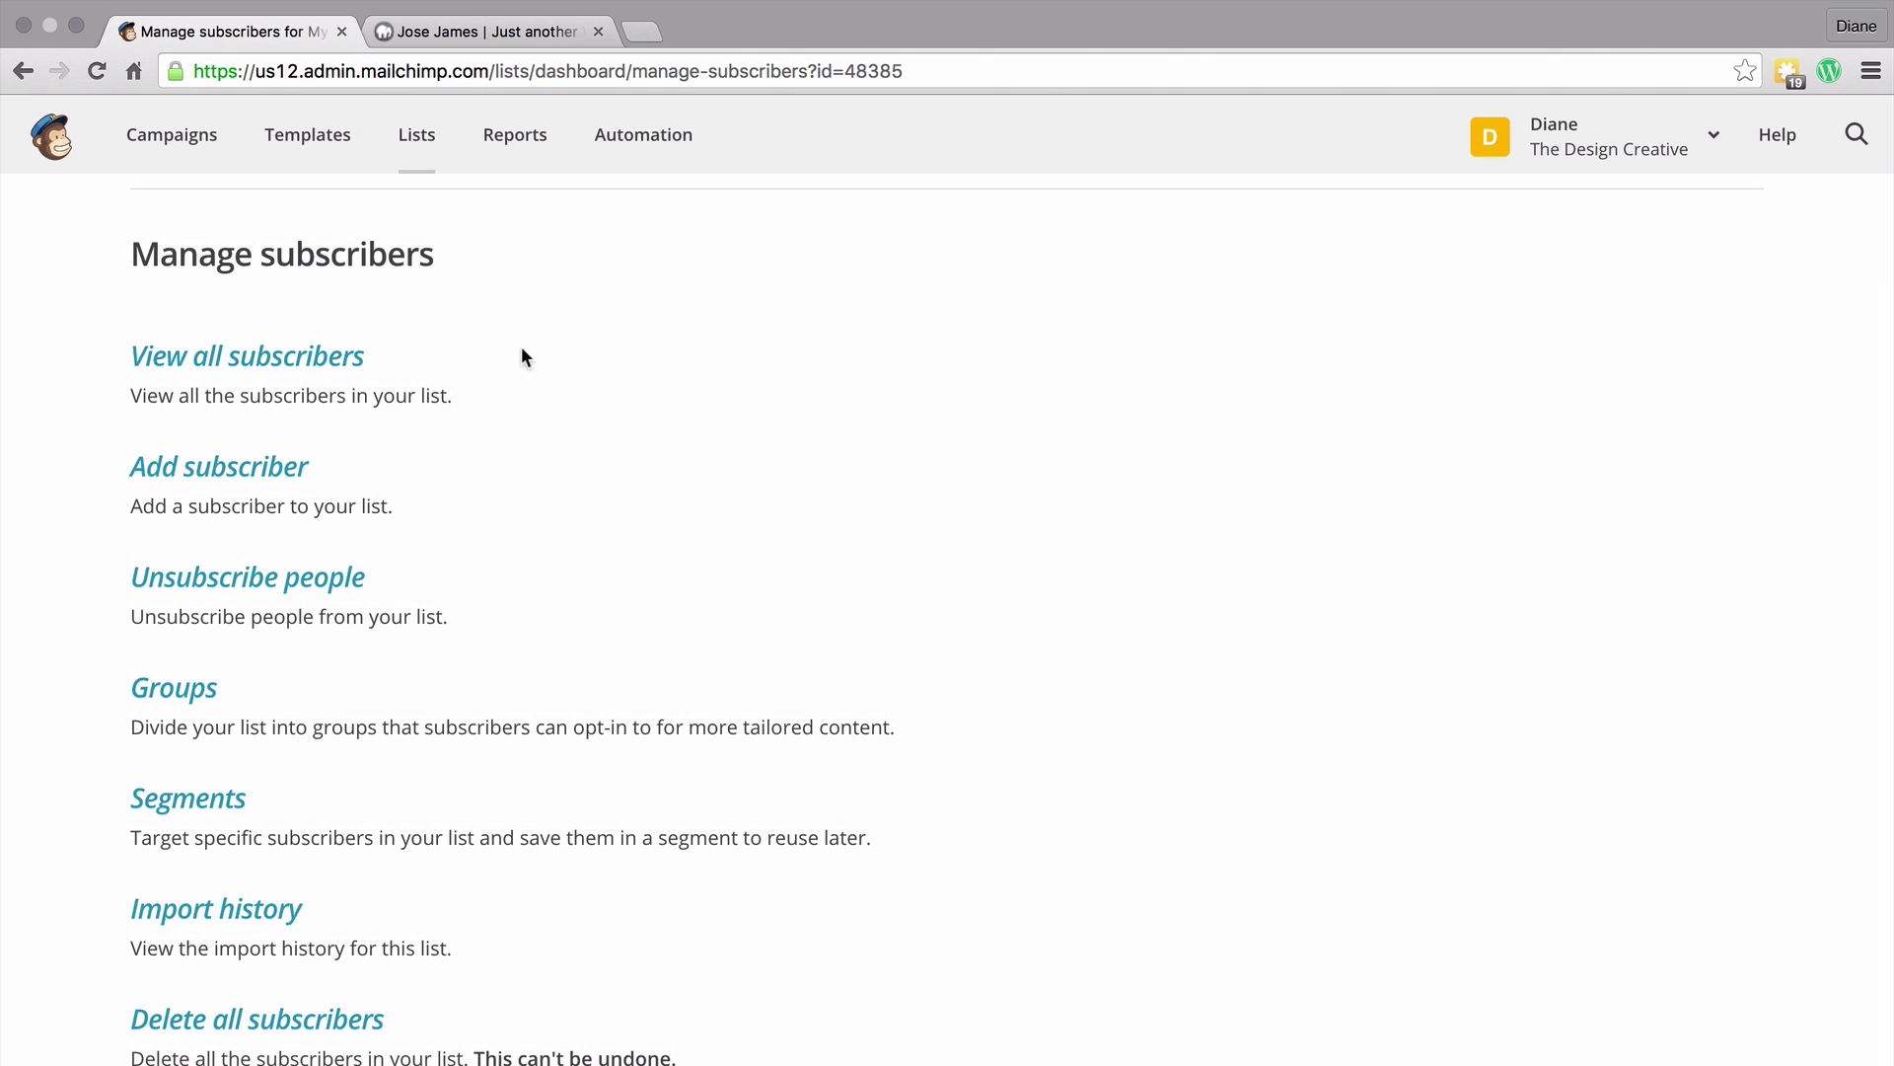
left_click(176, 695)
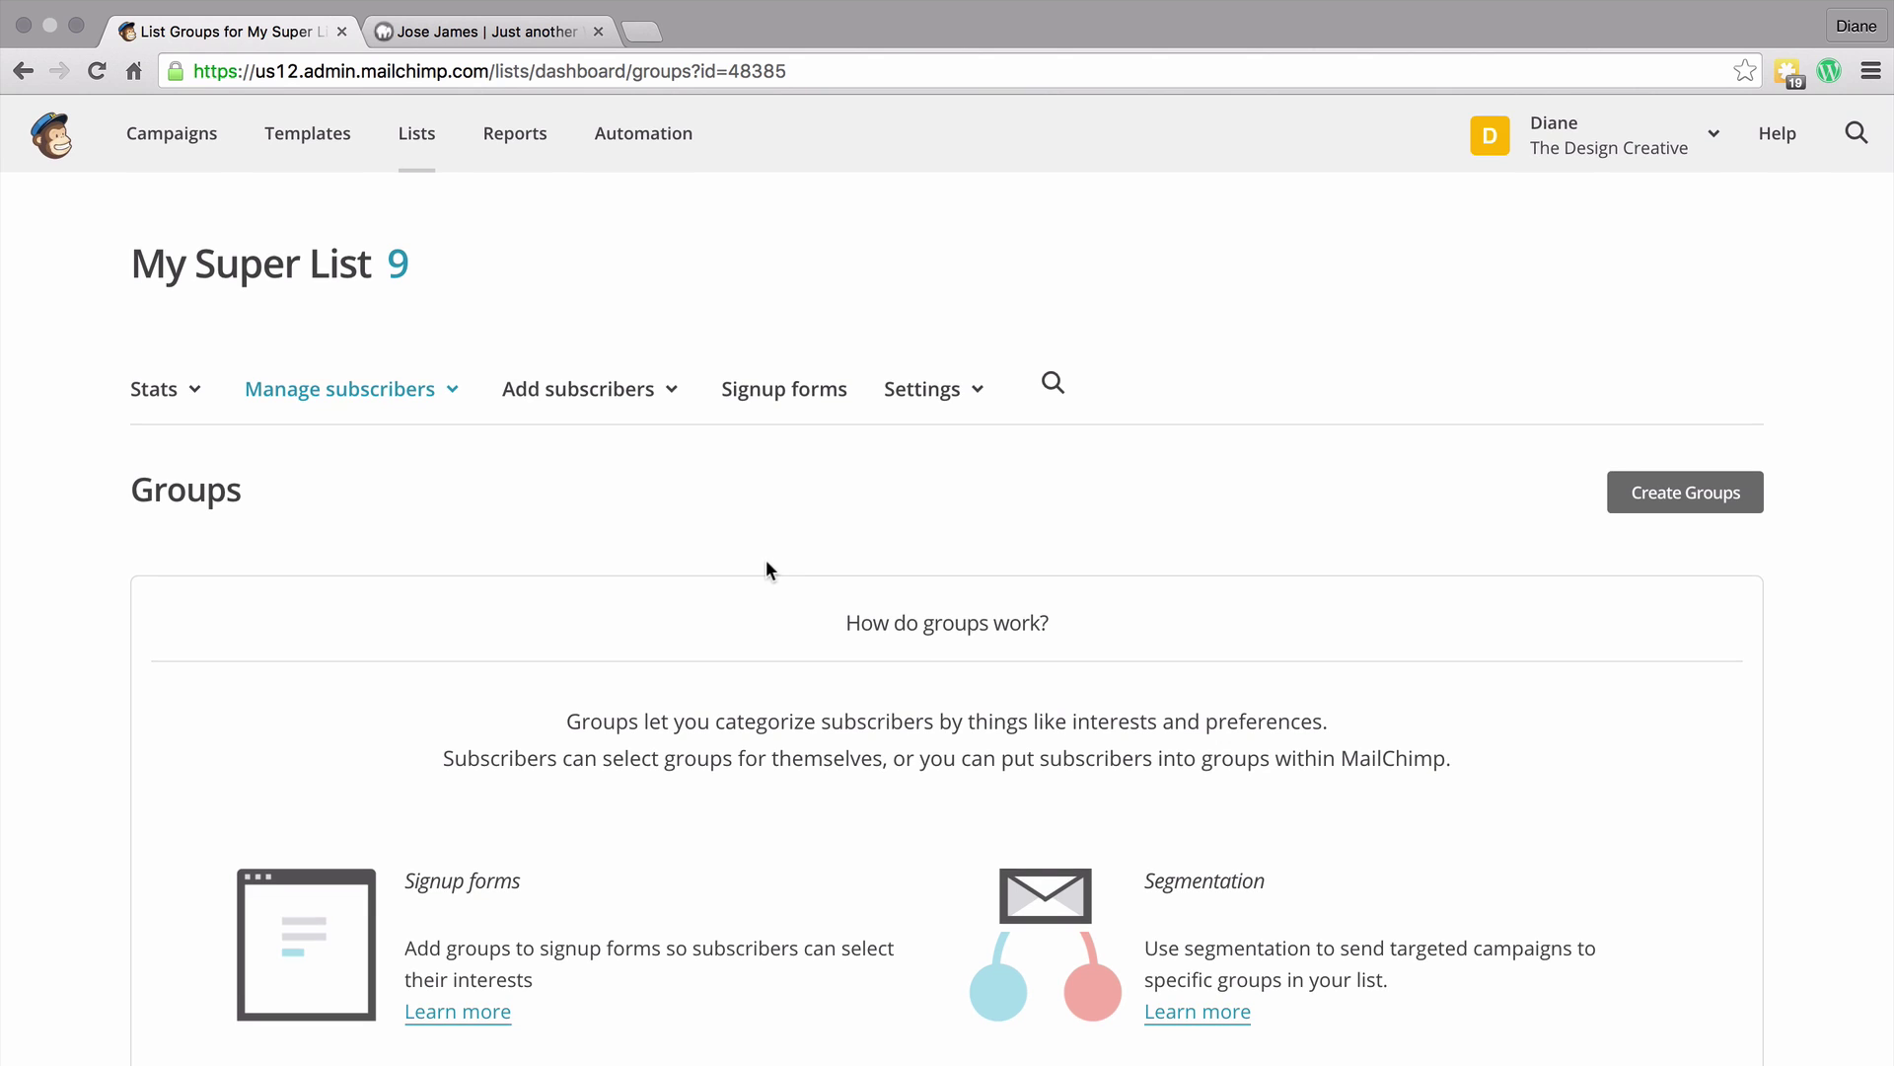
Step: Start a group category hidden from the signup form, titled 'Clients', and enter the first group name
left_click(1643, 494)
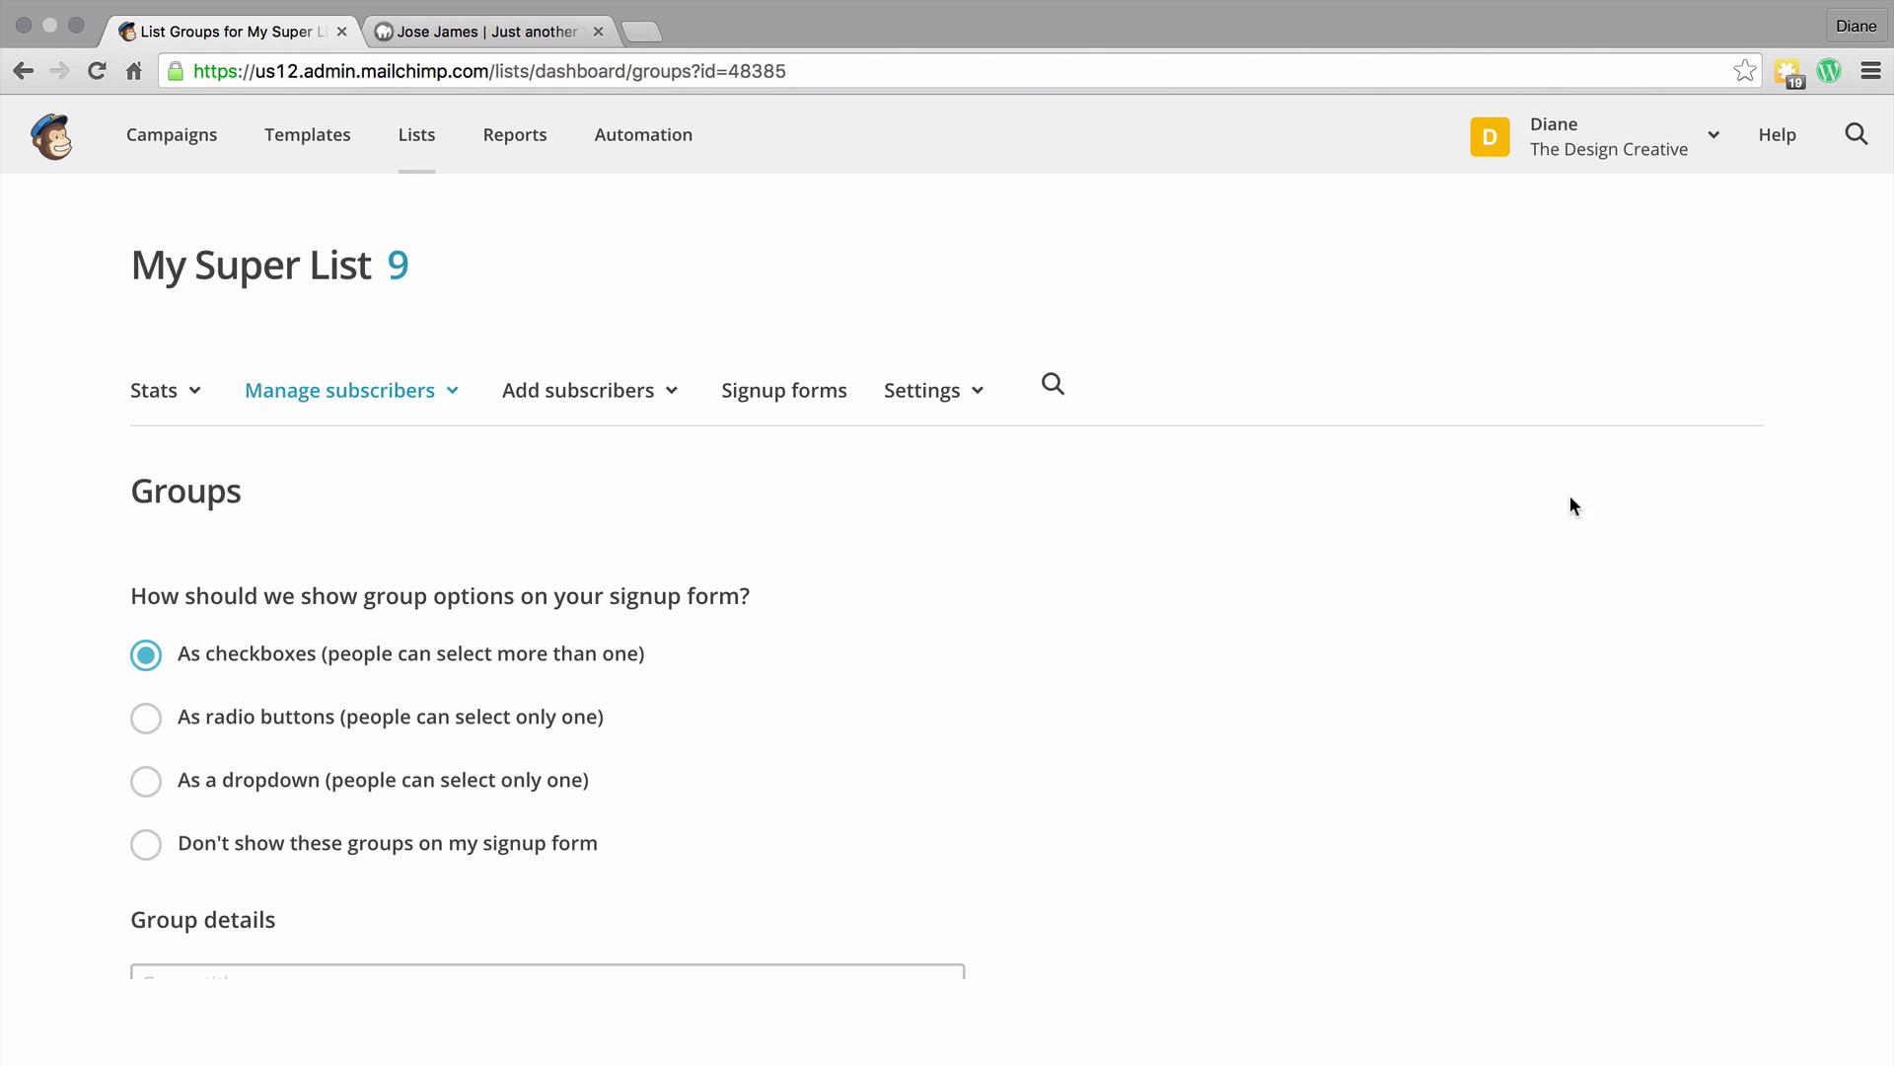
scroll(620, 577, "down", 2)
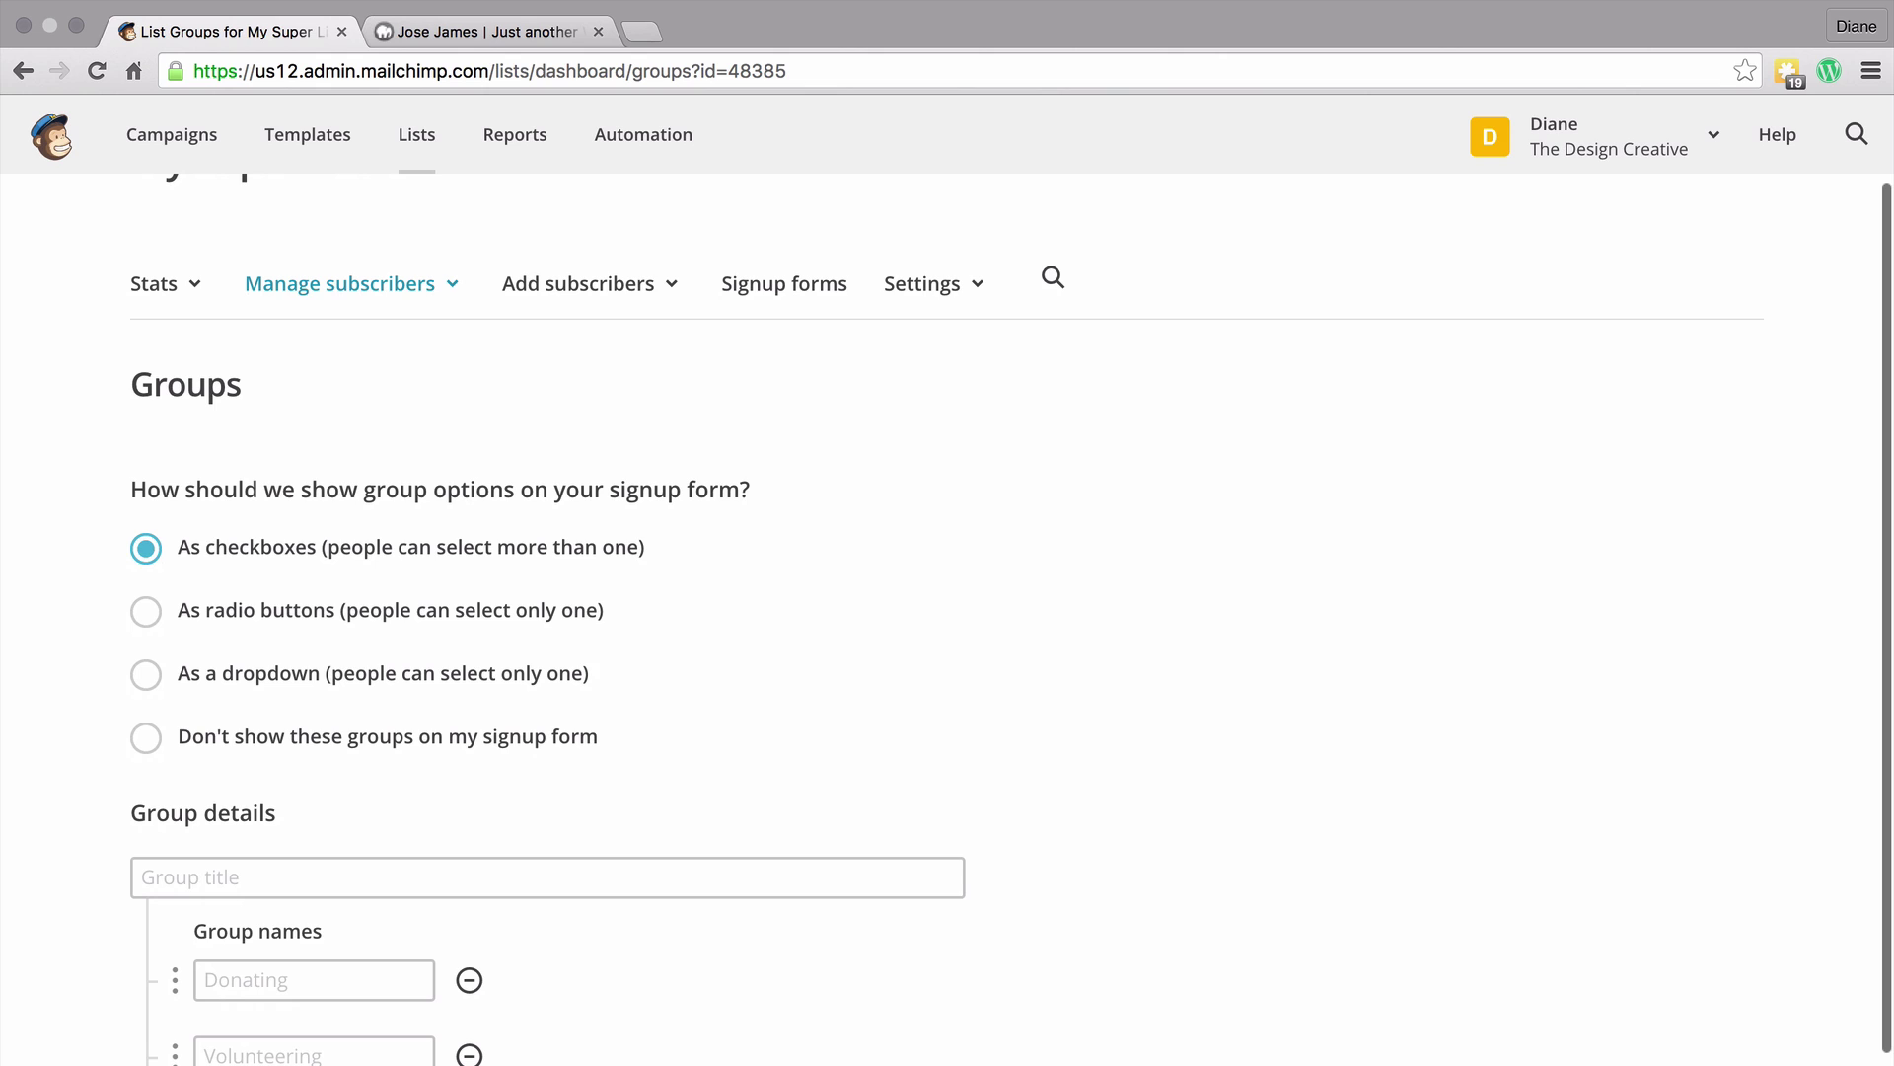
scroll(947, 592, "up", 1)
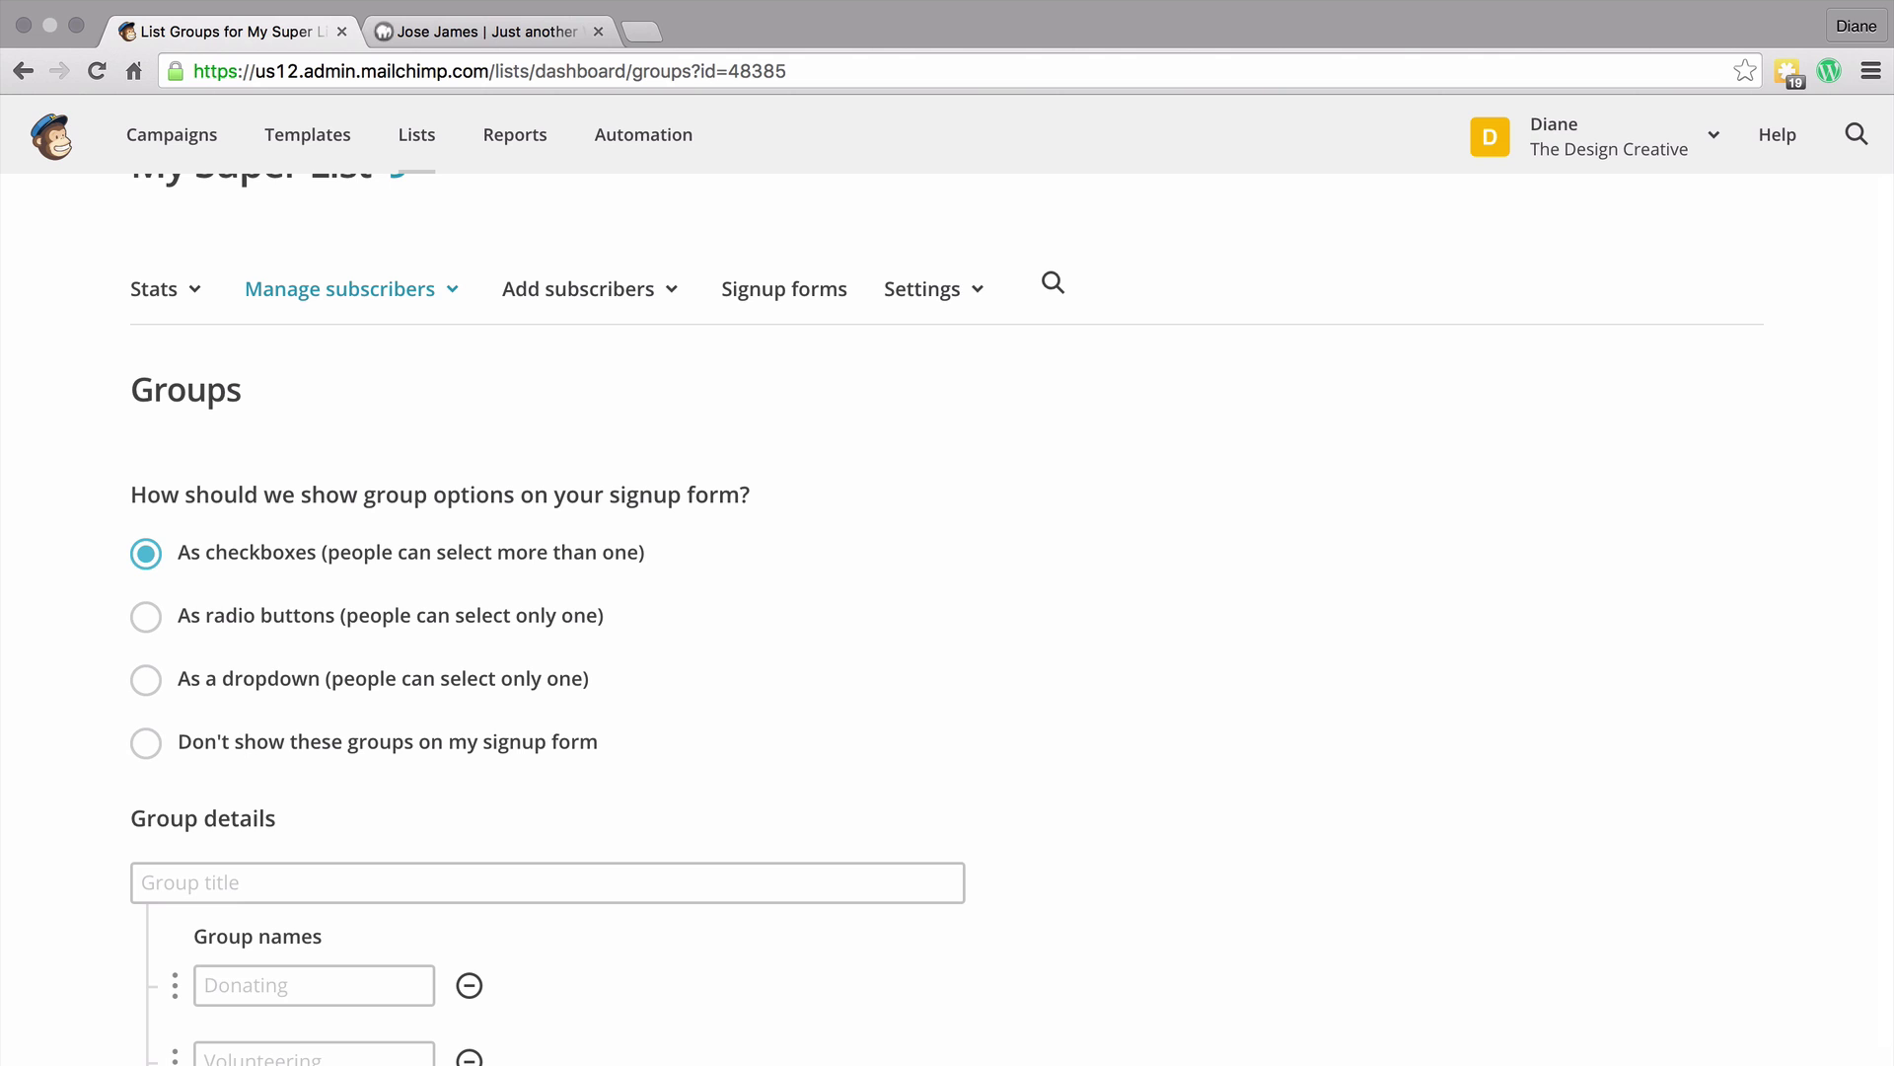
scroll(947, 592, "down", 1)
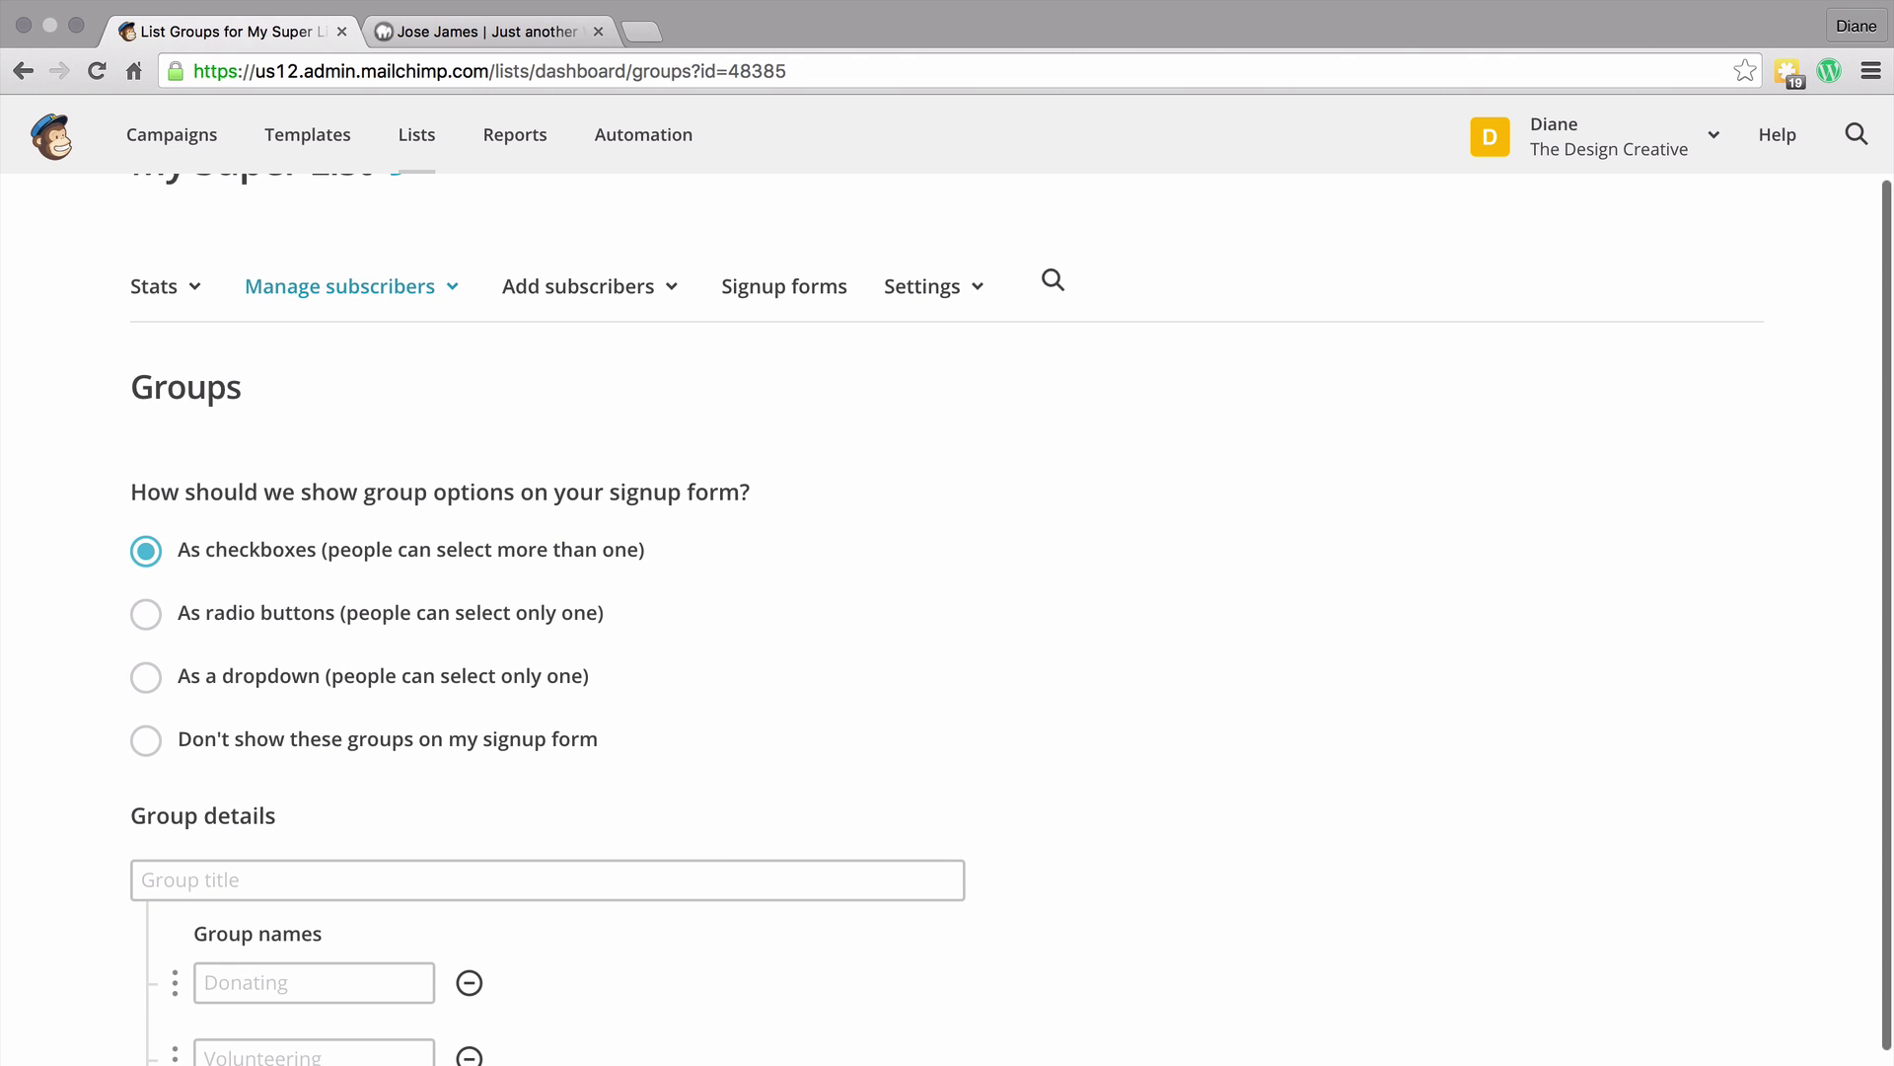
scroll(947, 592, "down", 1)
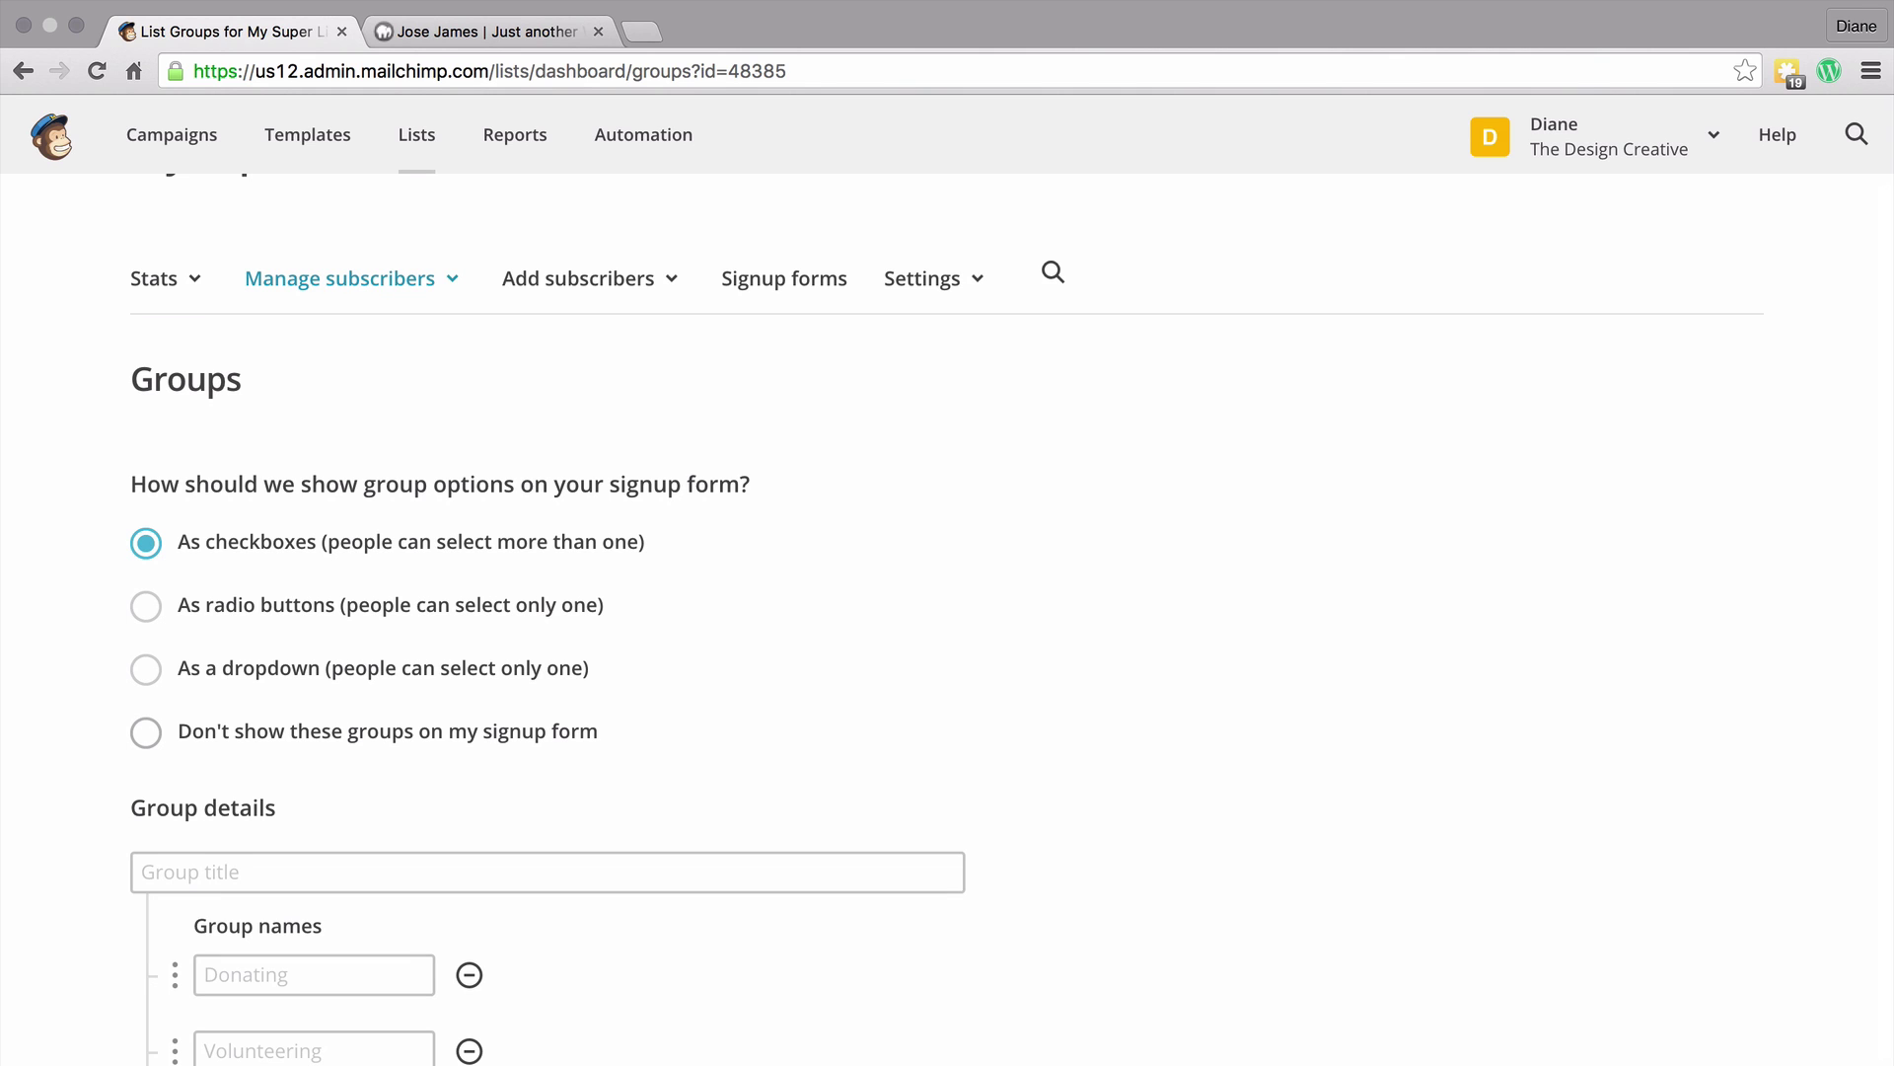
scroll(947, 612, "down", 1)
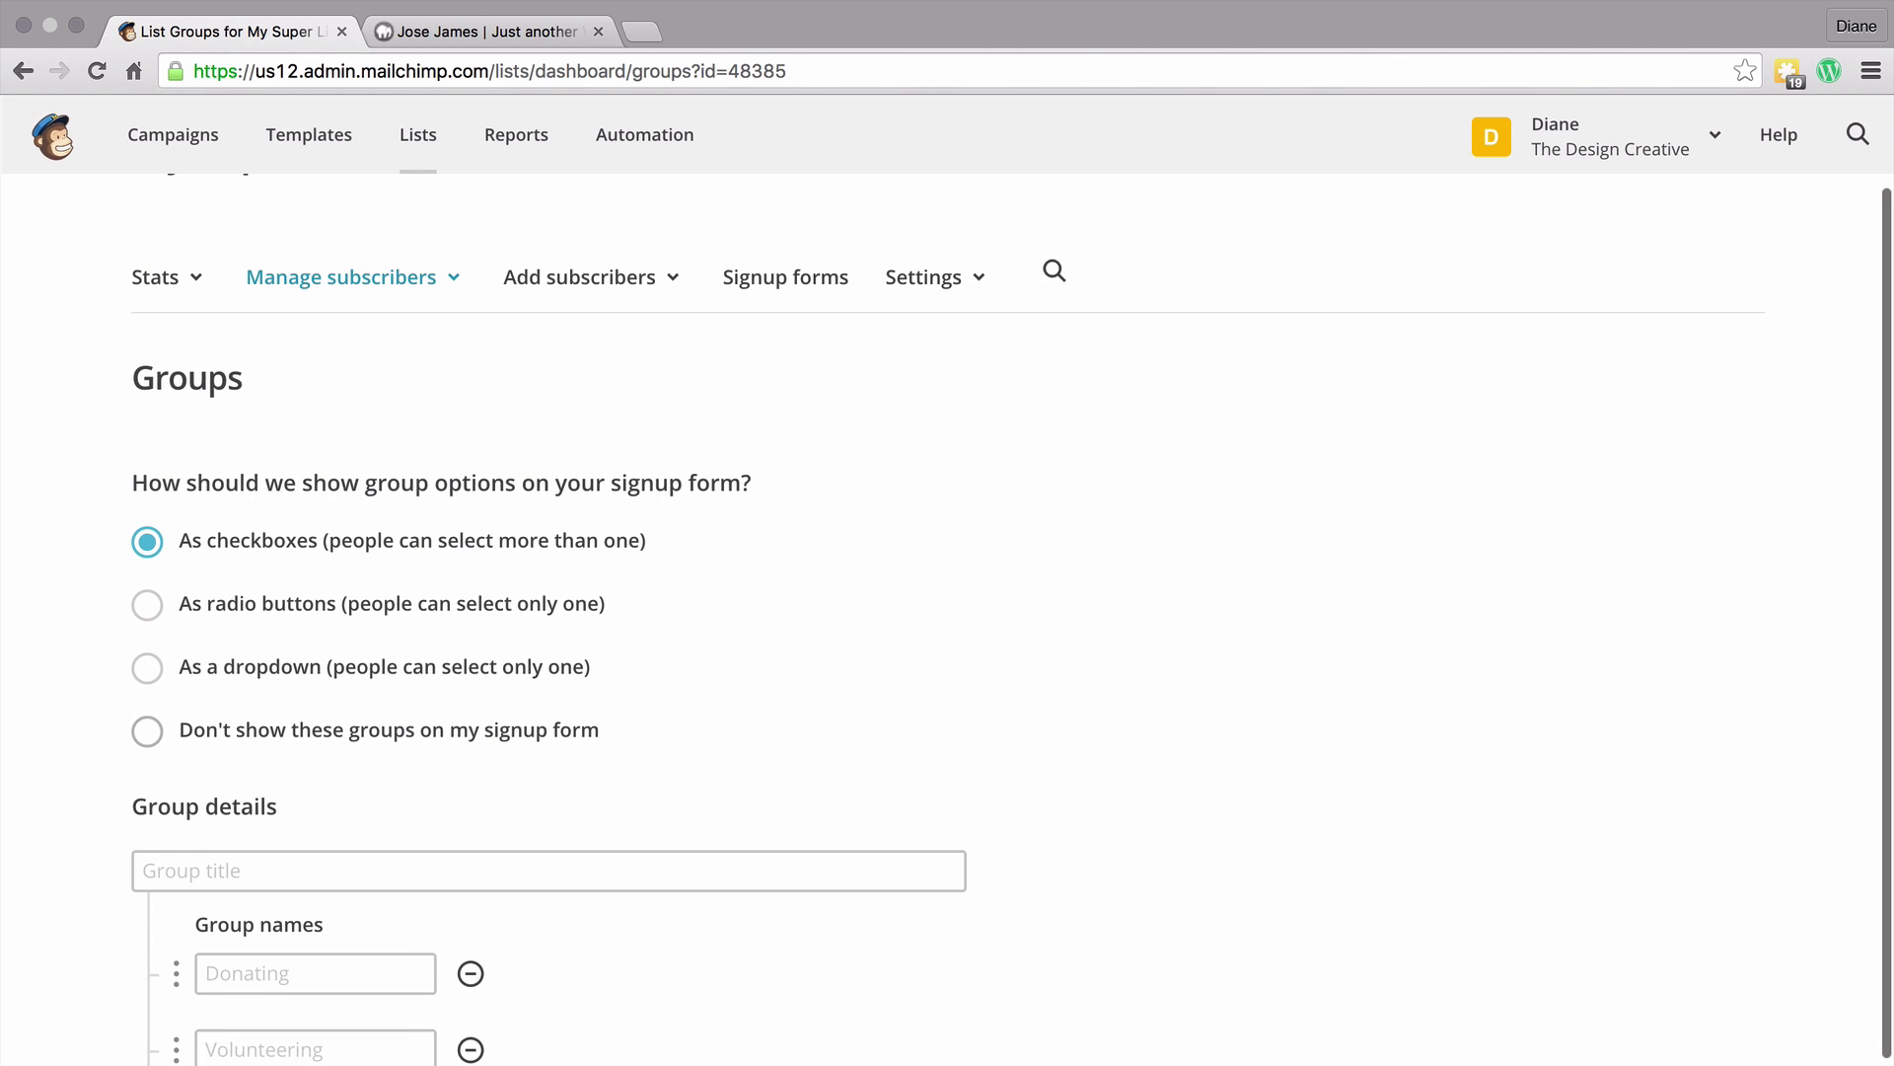
scroll(947, 612, "right", 1)
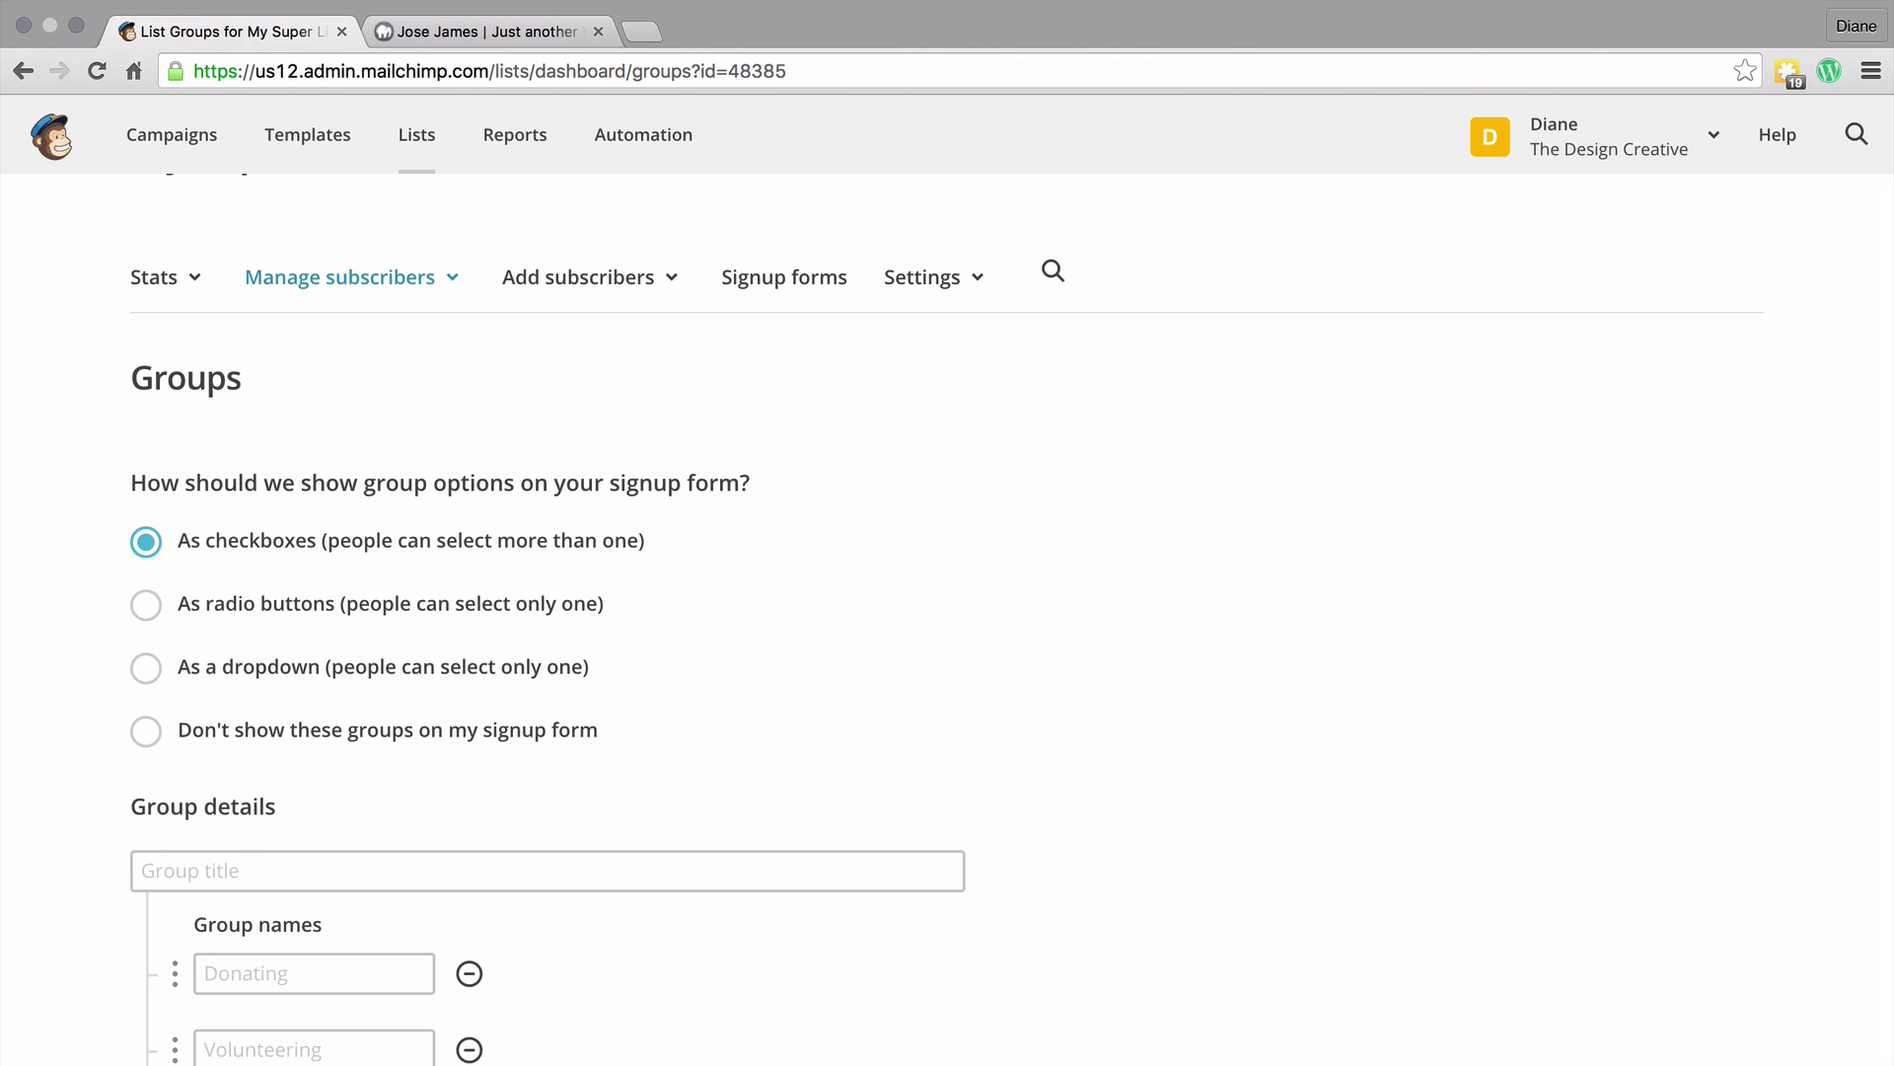
left_click(146, 731)
scroll(947, 612, "down", 1)
left_click(548, 871)
type("Clients")
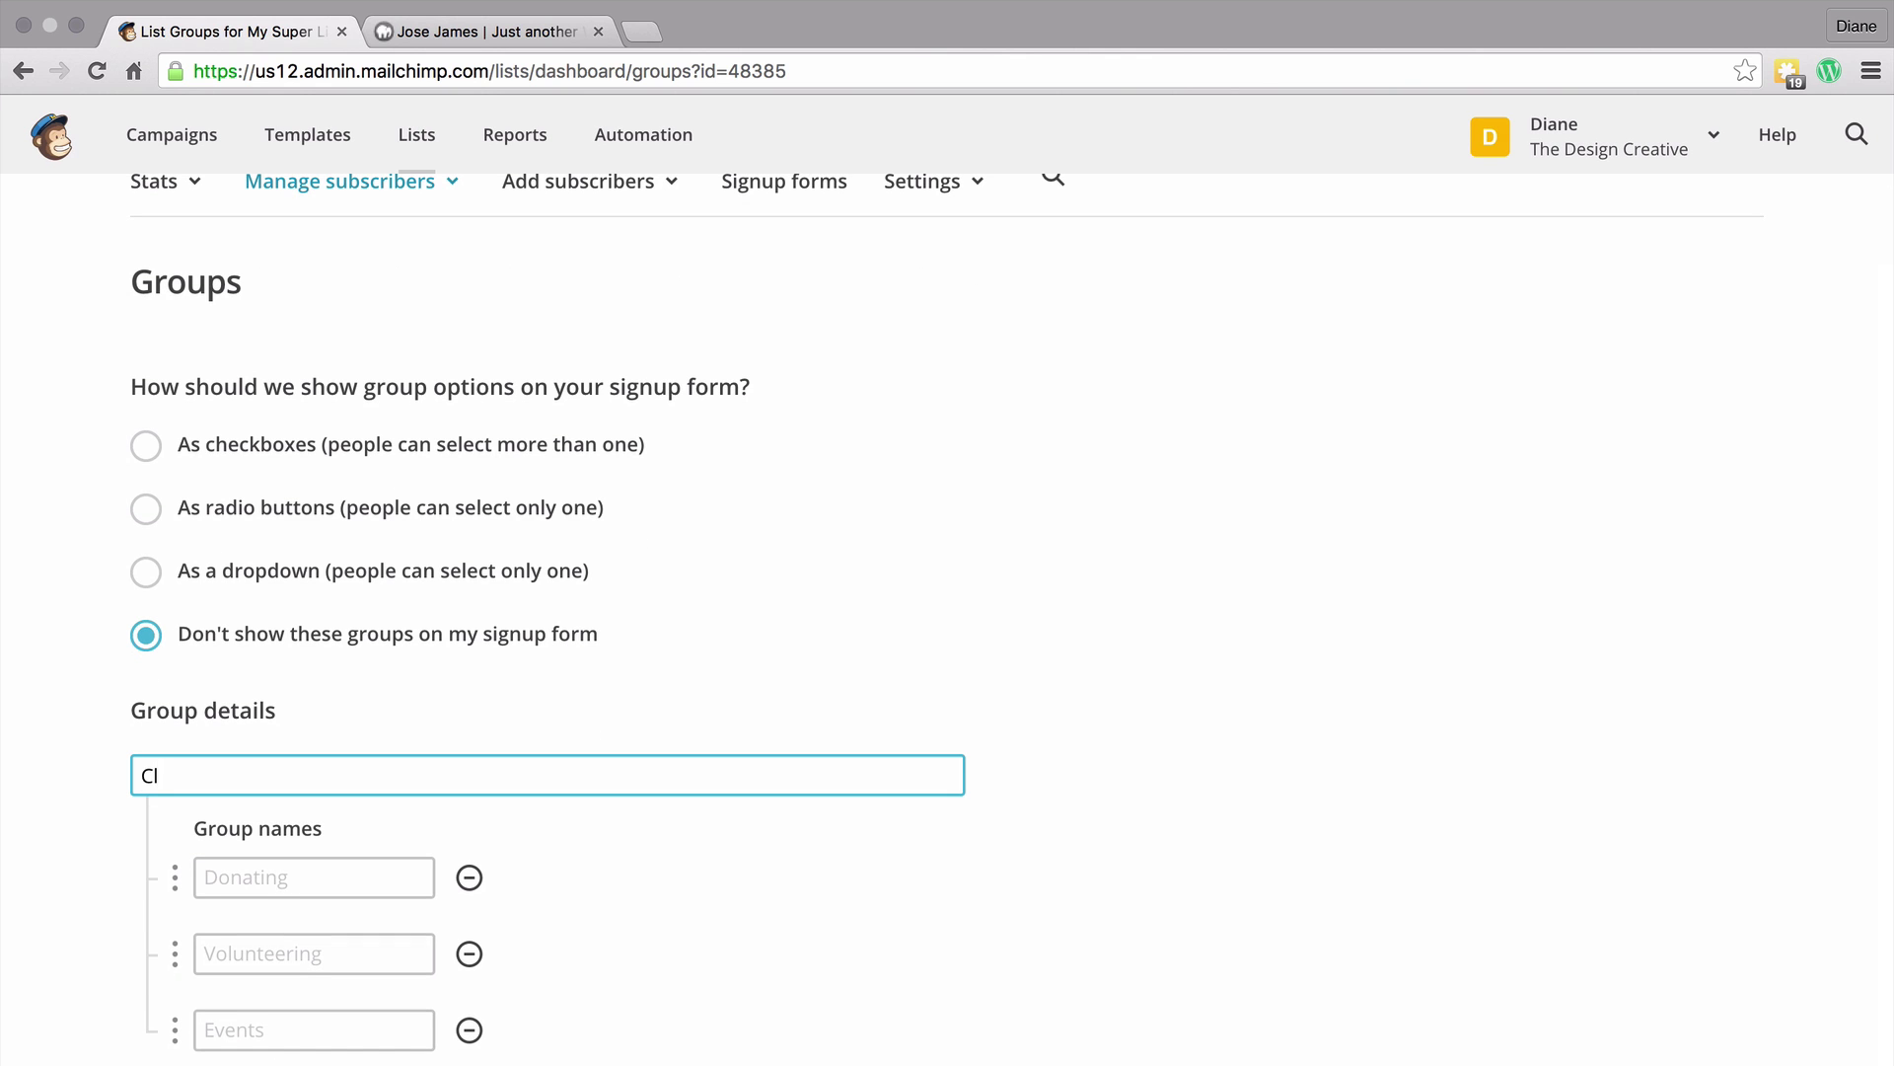
key("Tab")
type("Clients")
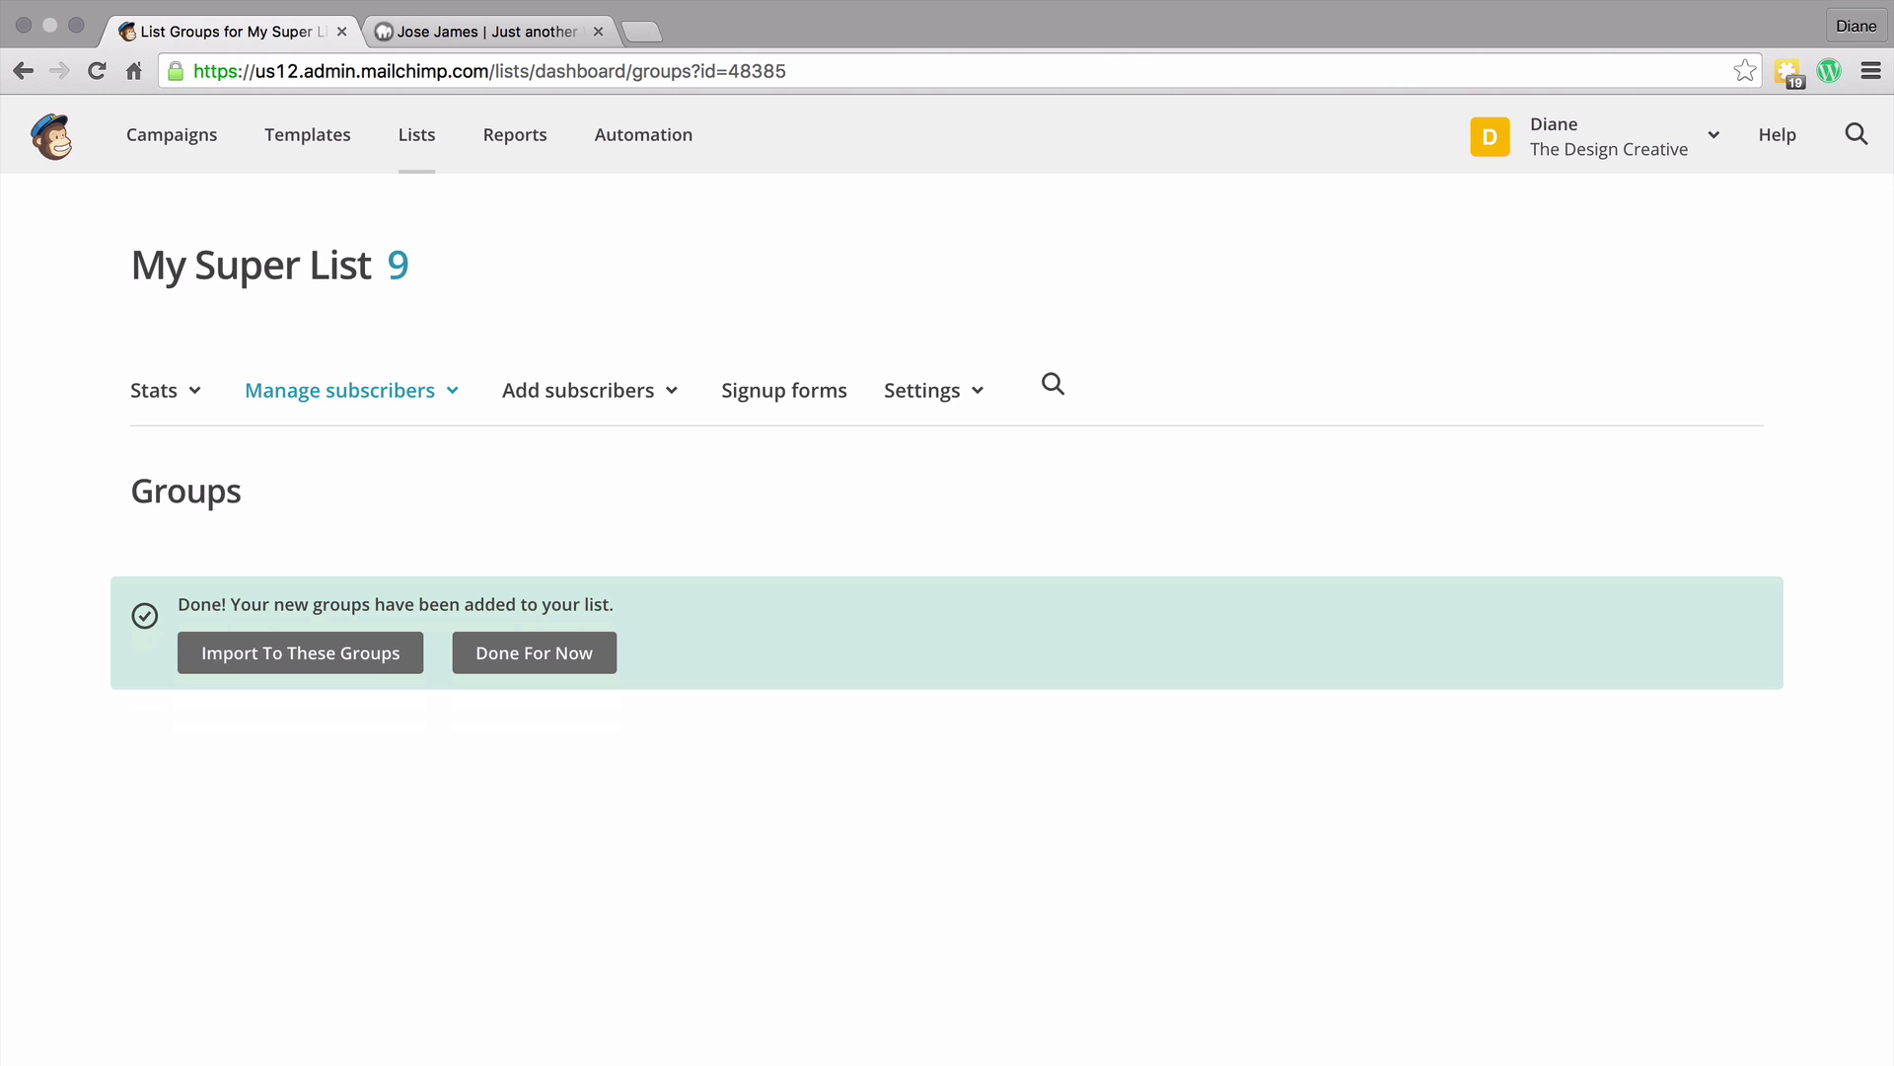
Step: Expand the Clients category to check its groups, try importing into Dormant, then go back
left_click(533, 652)
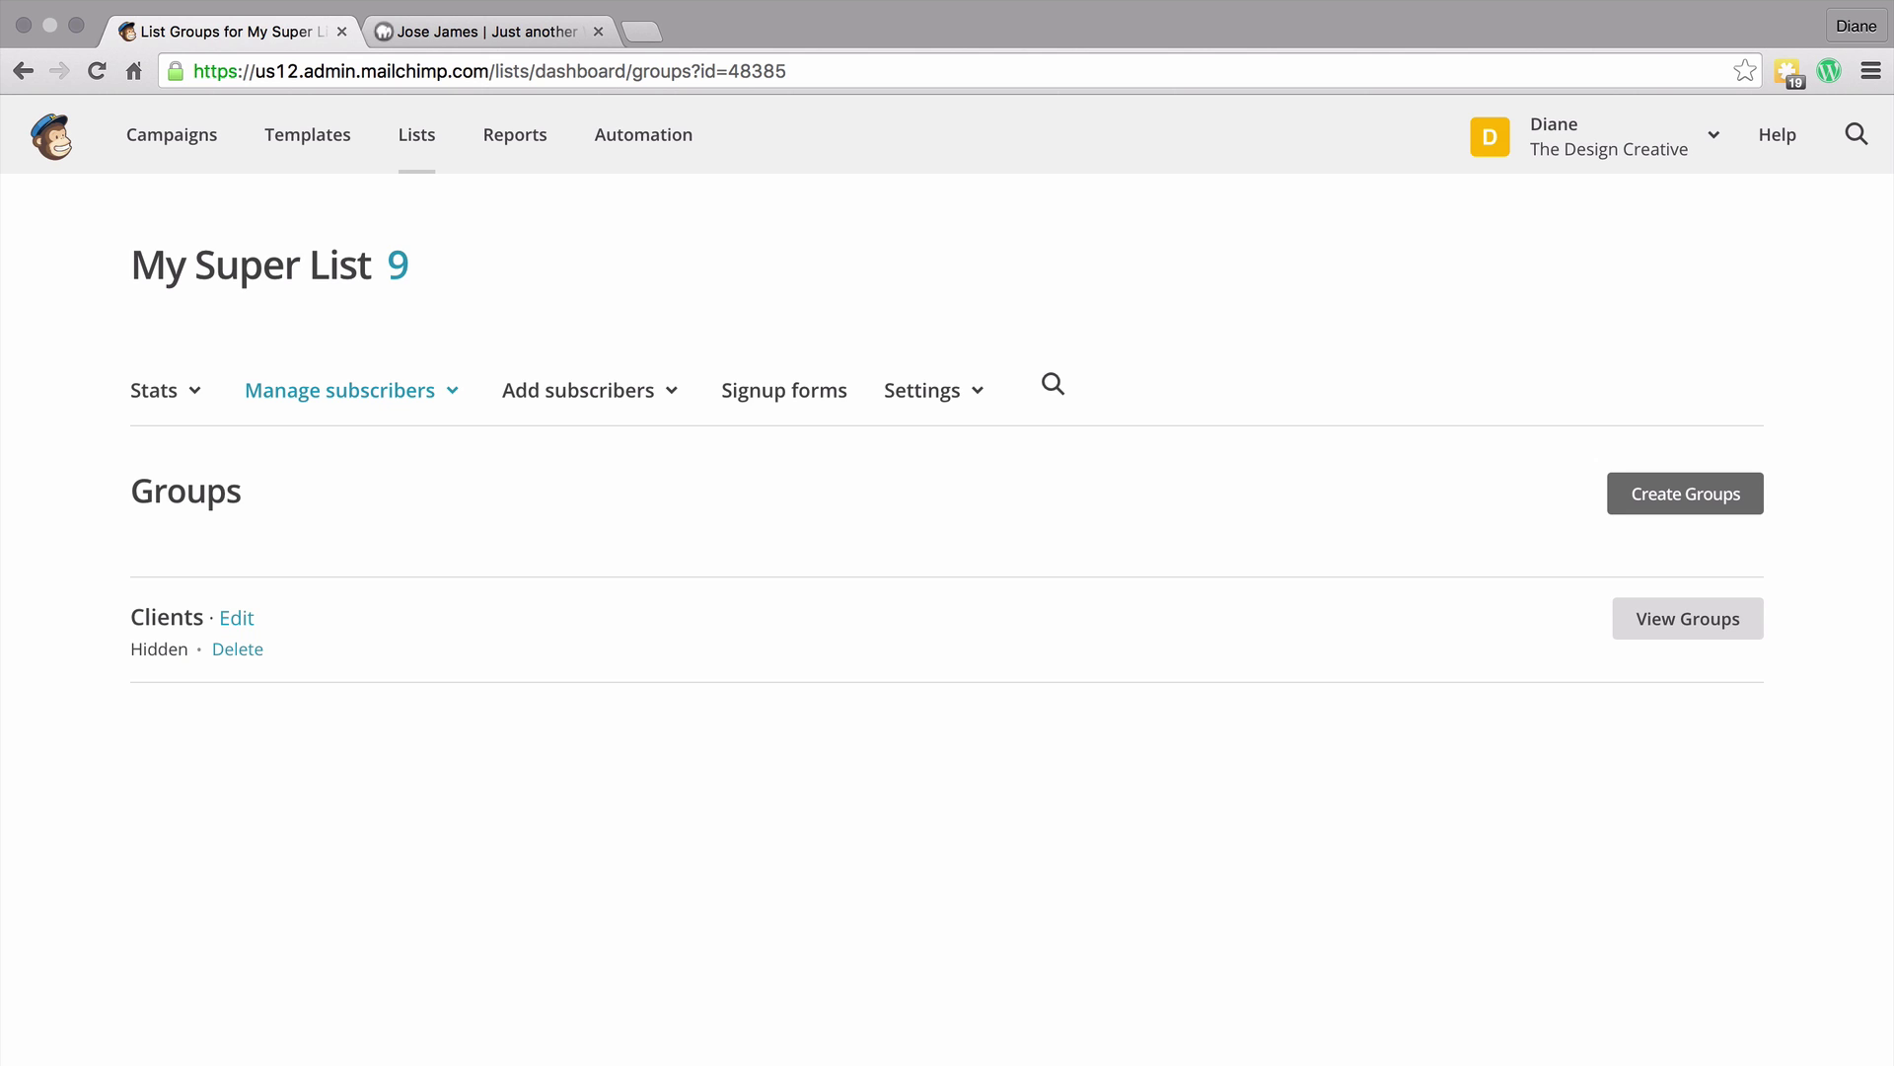
left_click(1688, 618)
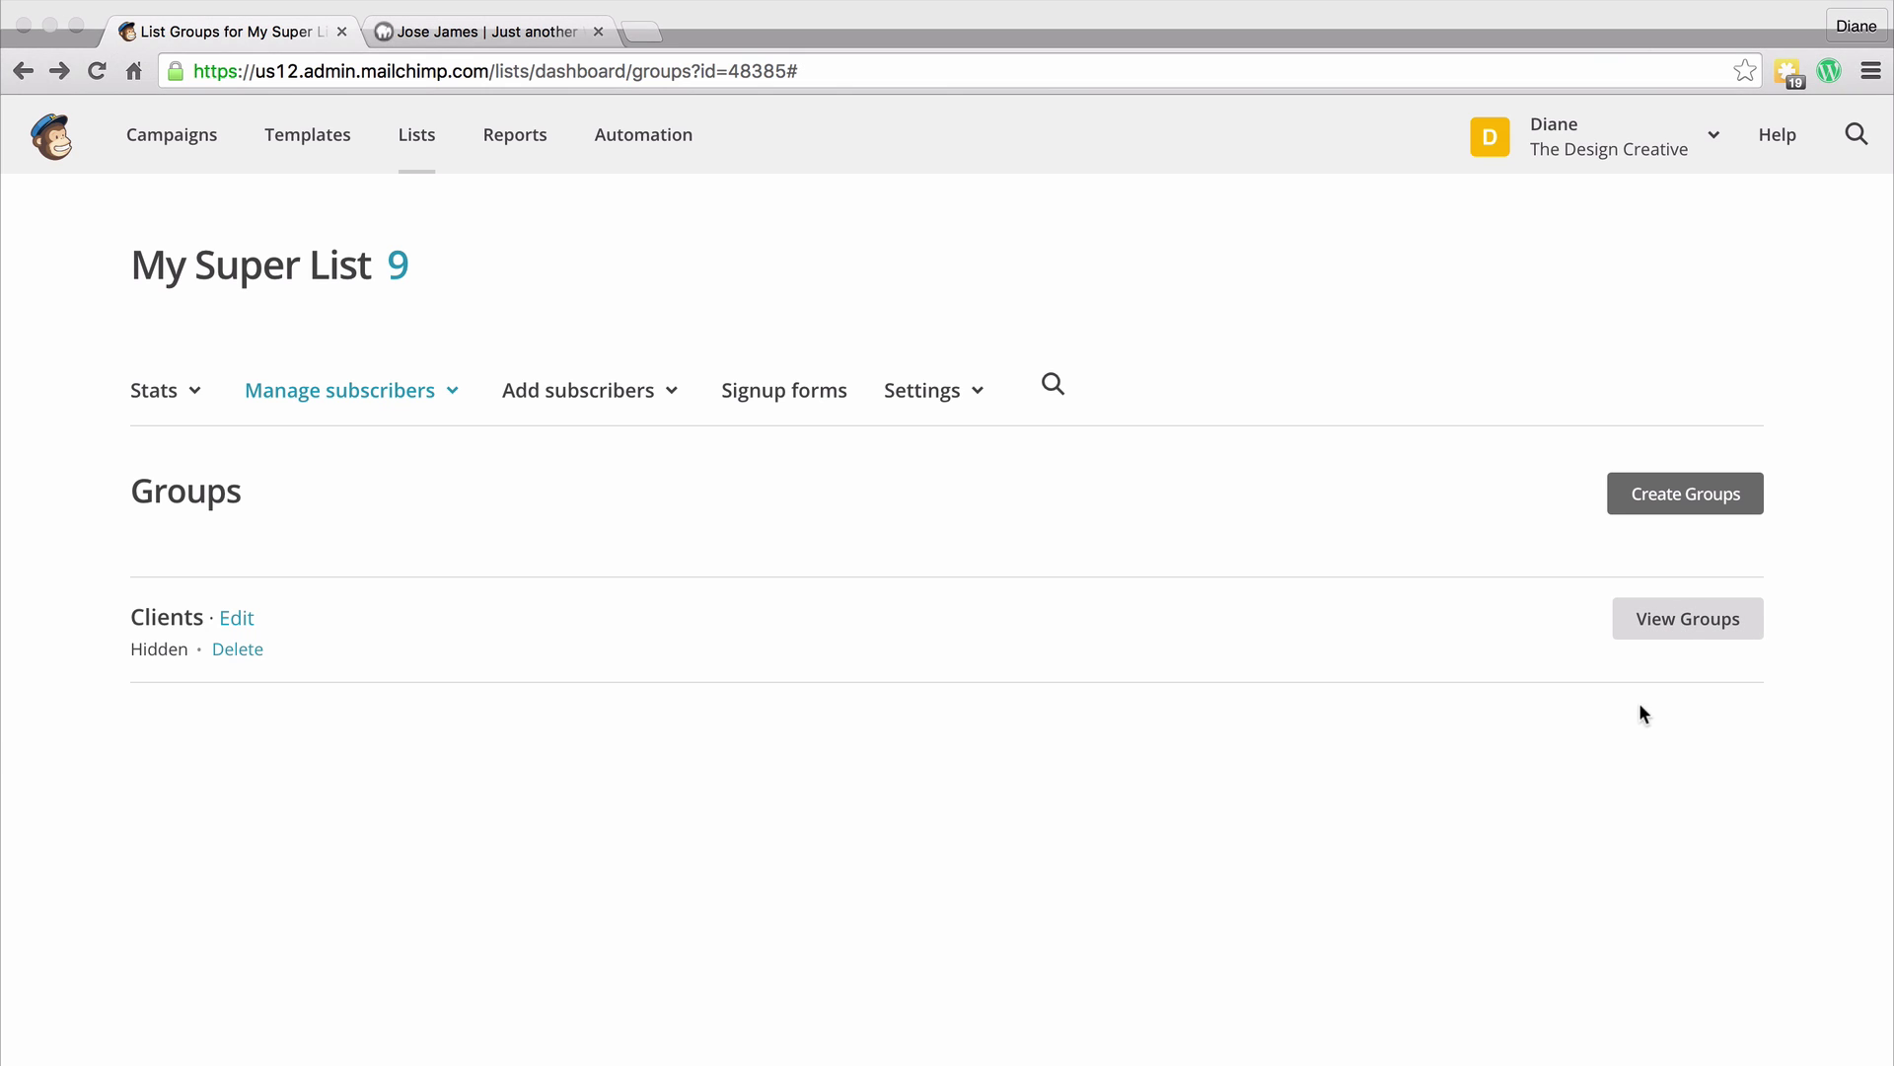
left_click(1678, 620)
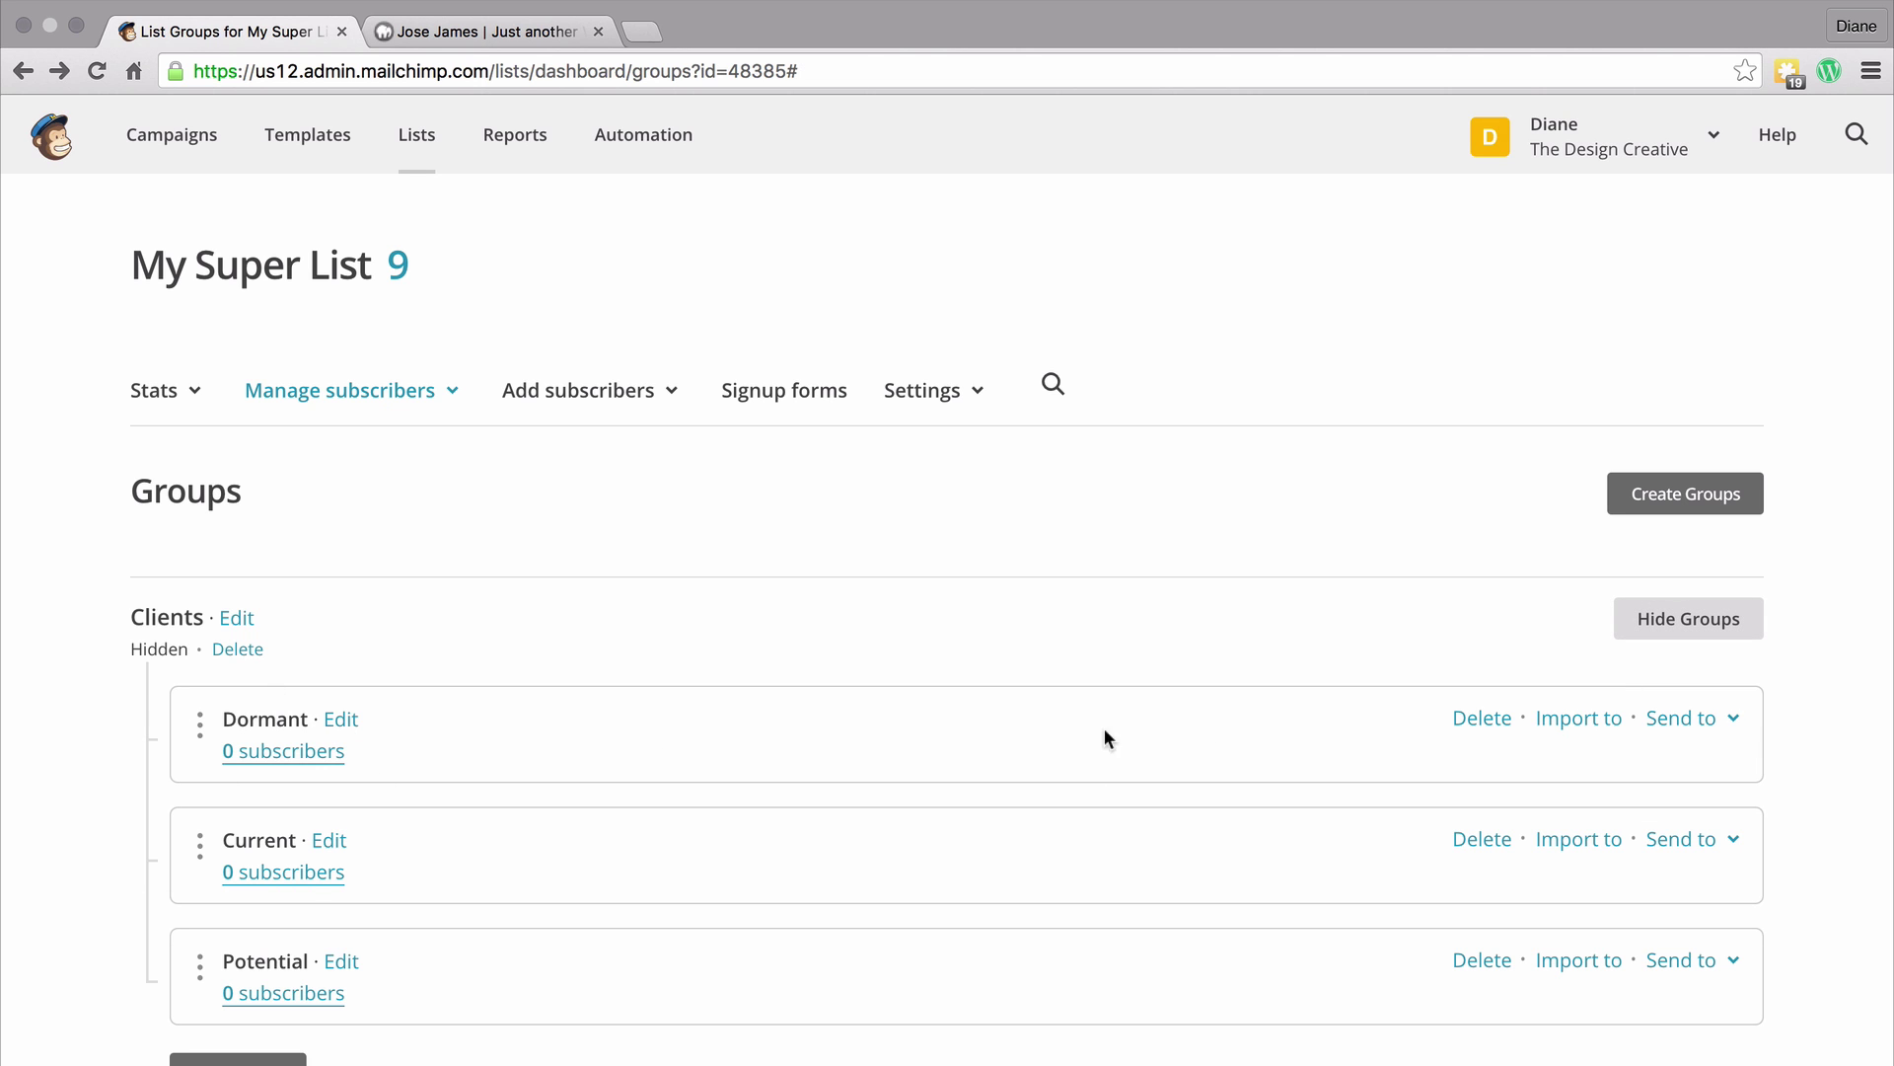
left_click(1578, 719)
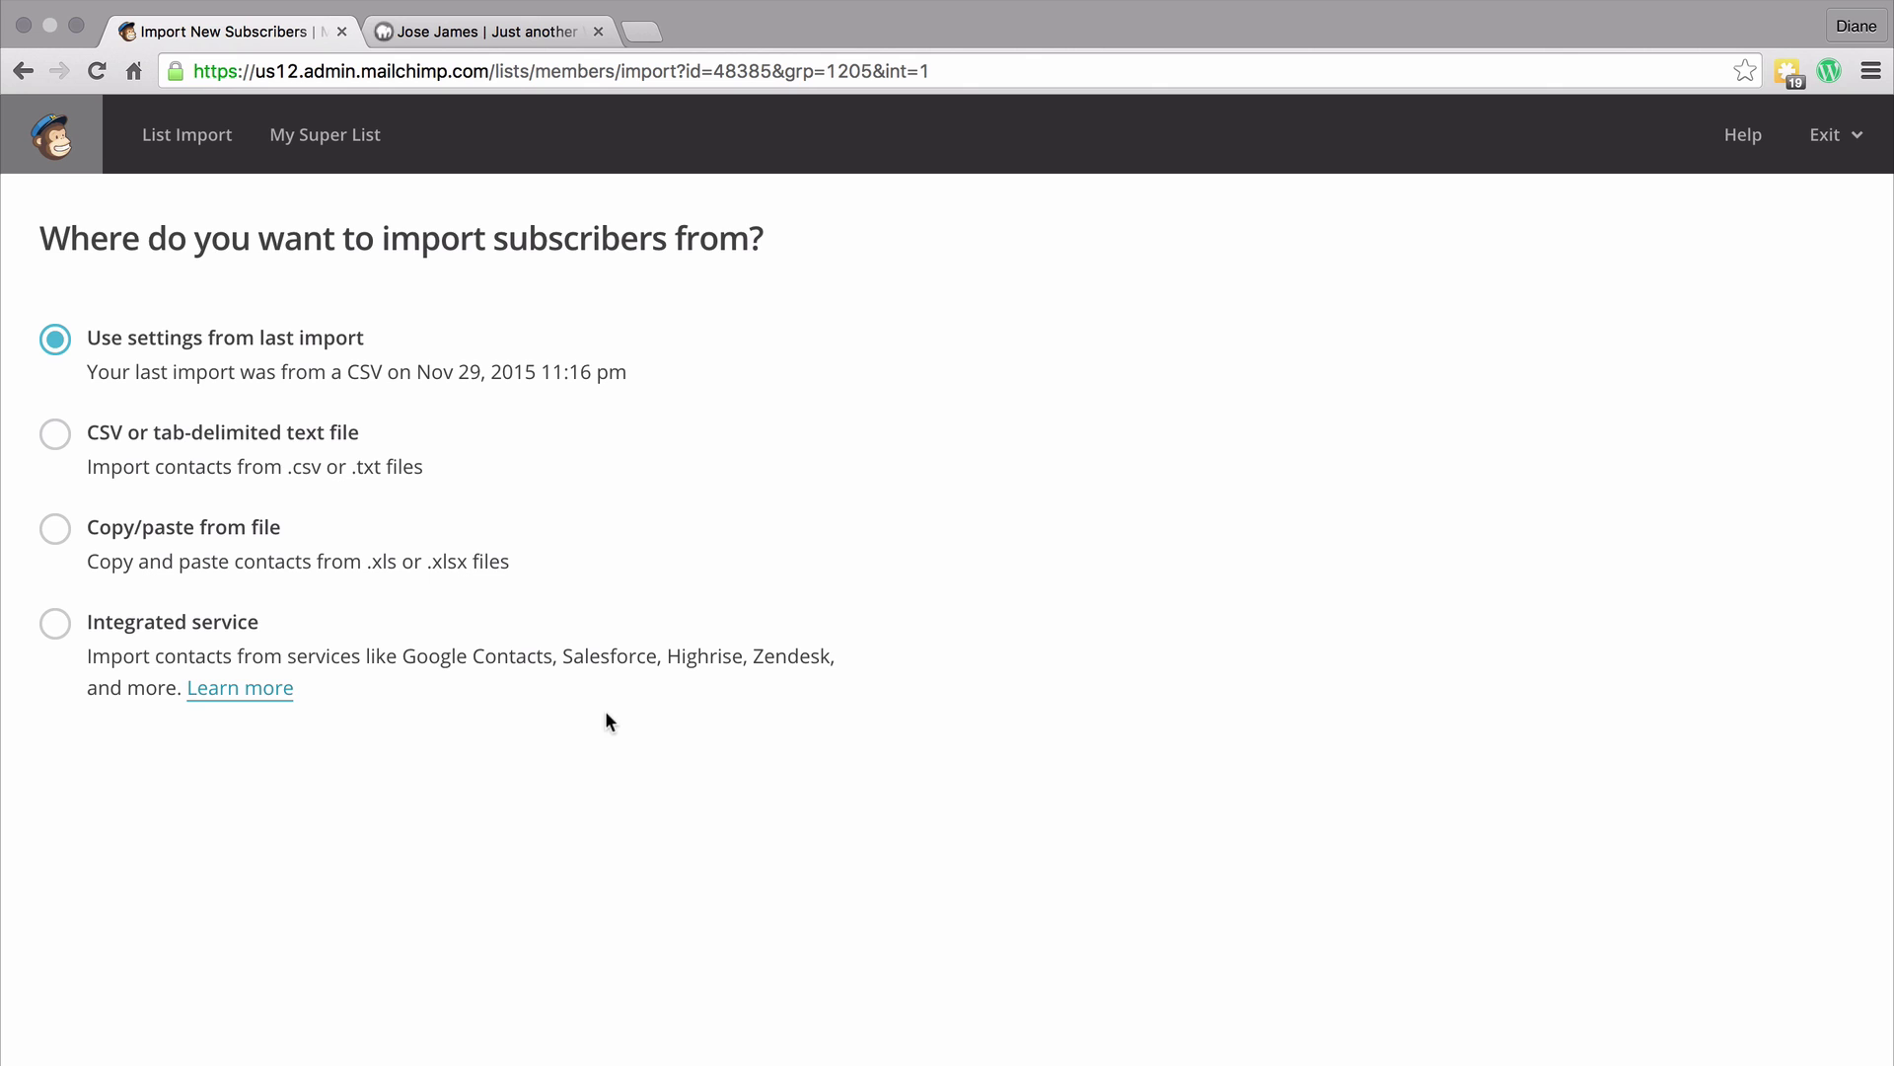
left_click(23, 70)
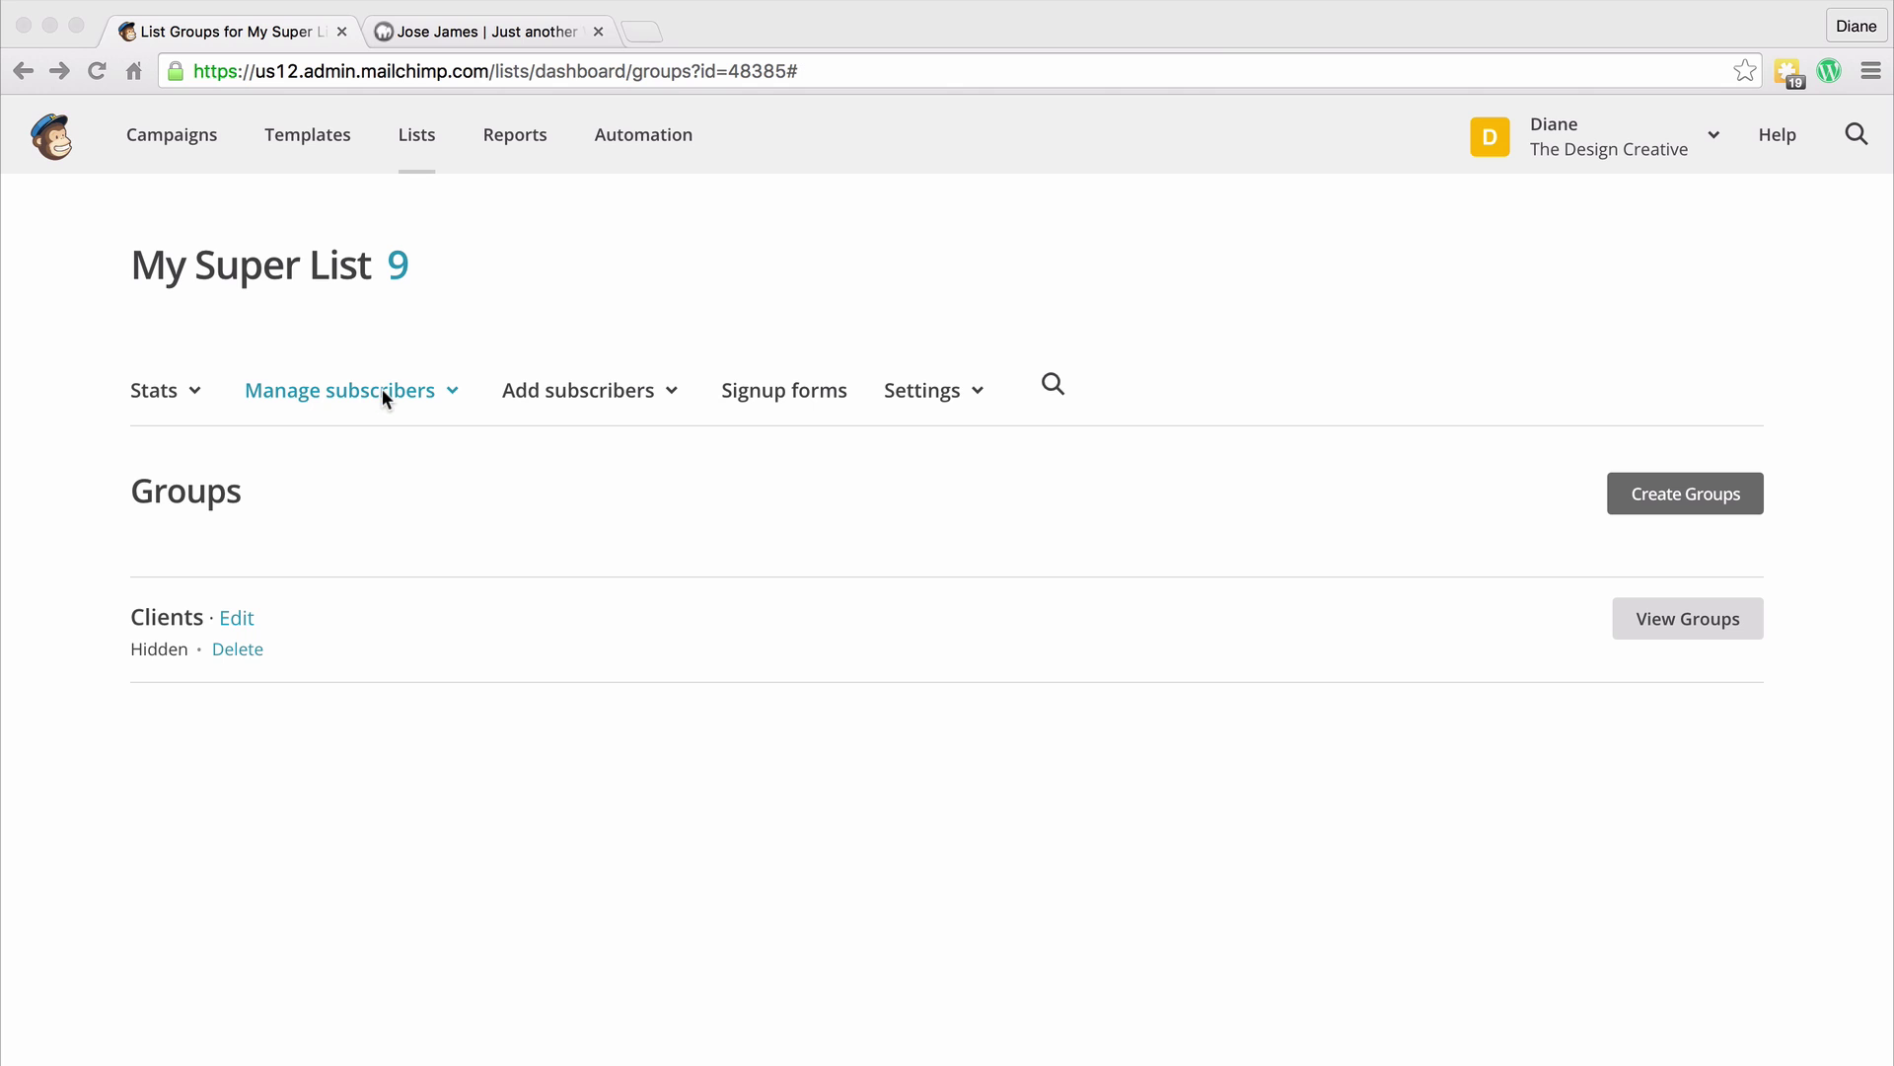
Step: Add the first four subscribers in the list's subscriber table to the Clients > Current group
left_click(424, 393)
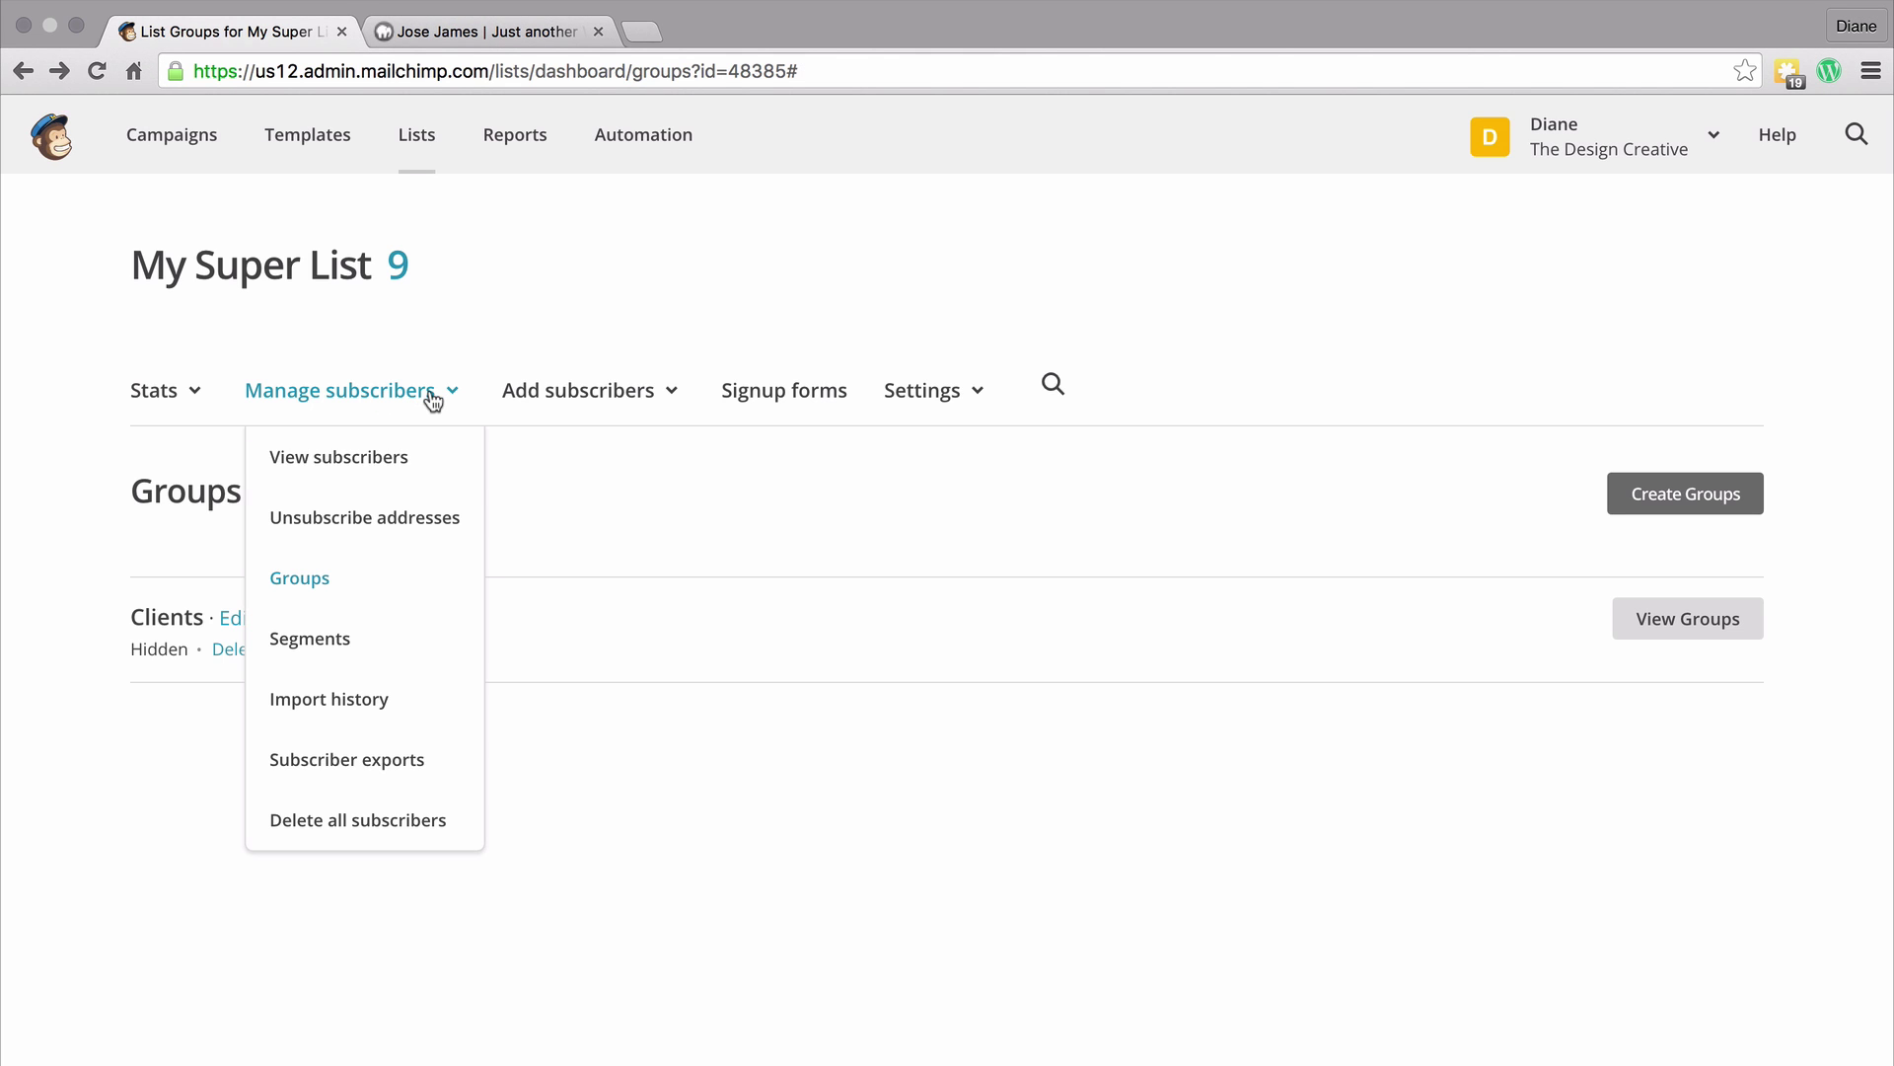
left_click(376, 460)
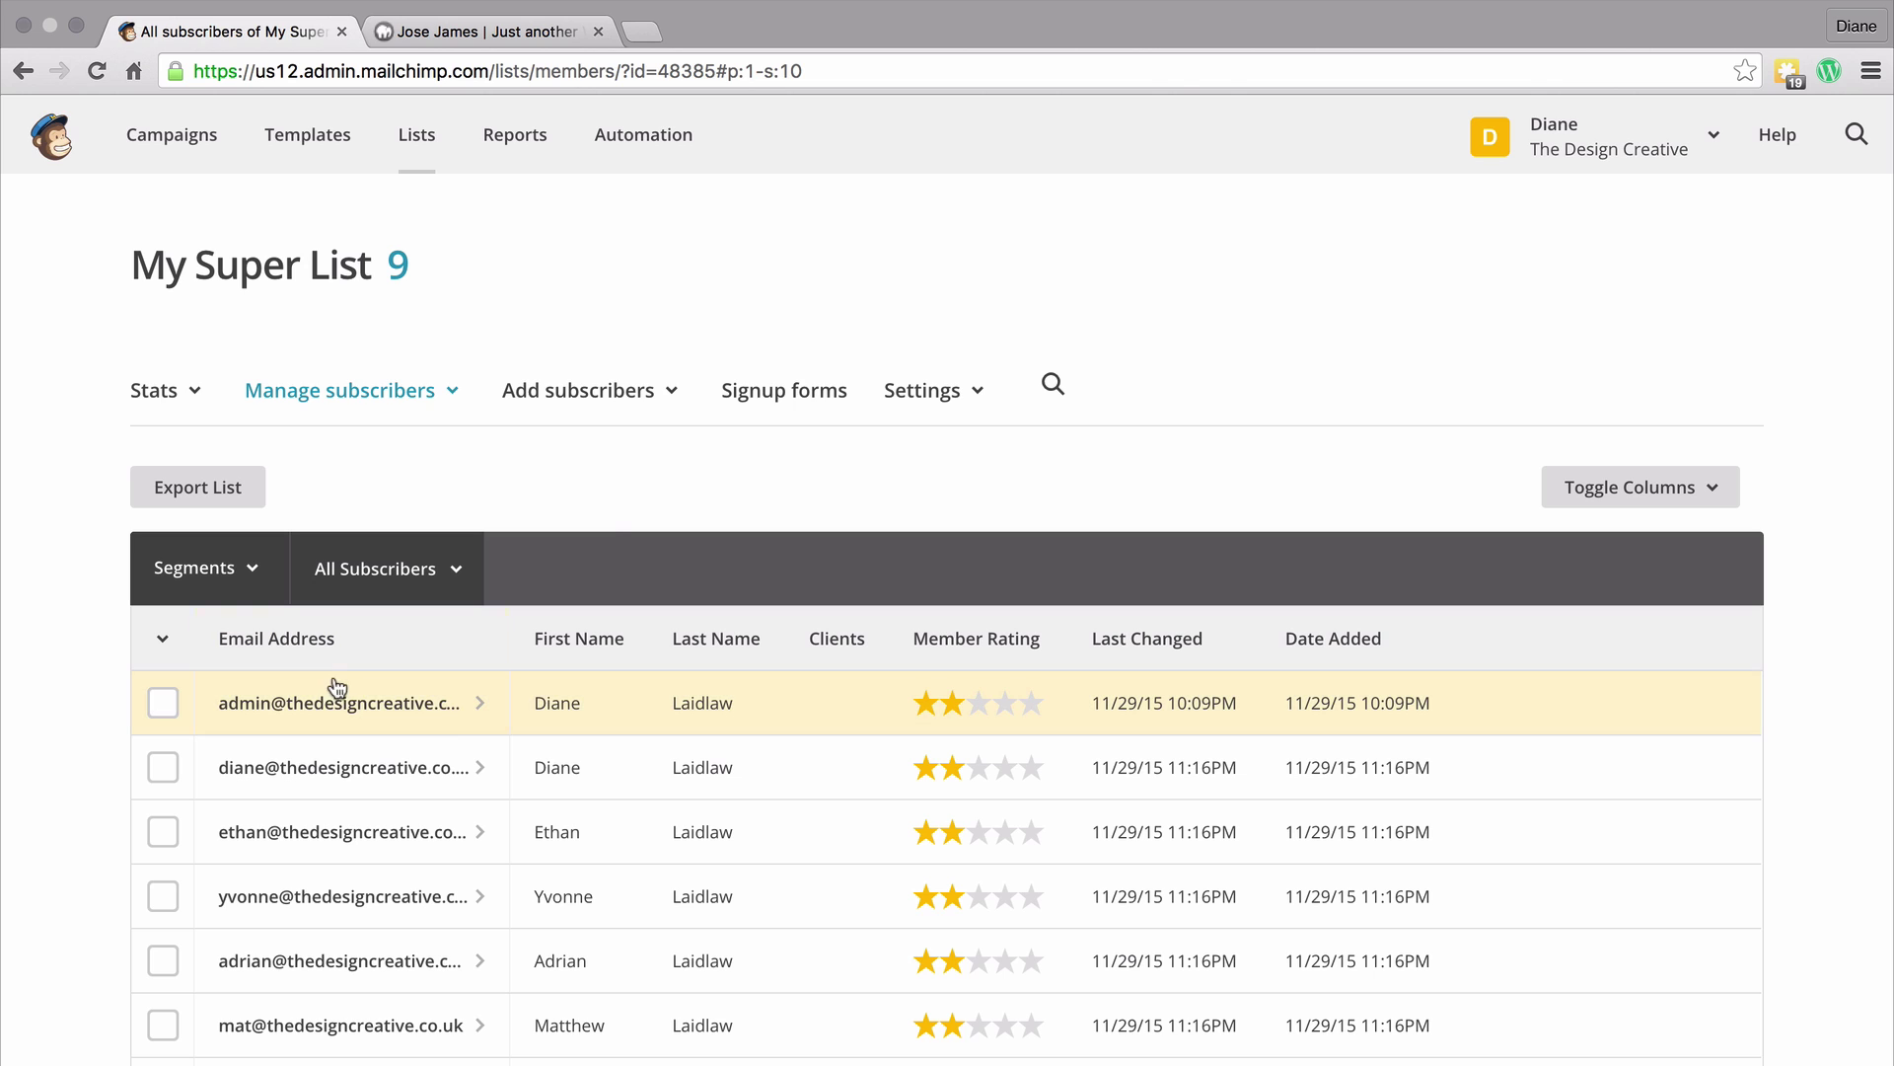
left_click(162, 703)
left_click(163, 767)
left_click(163, 831)
left_click(165, 898)
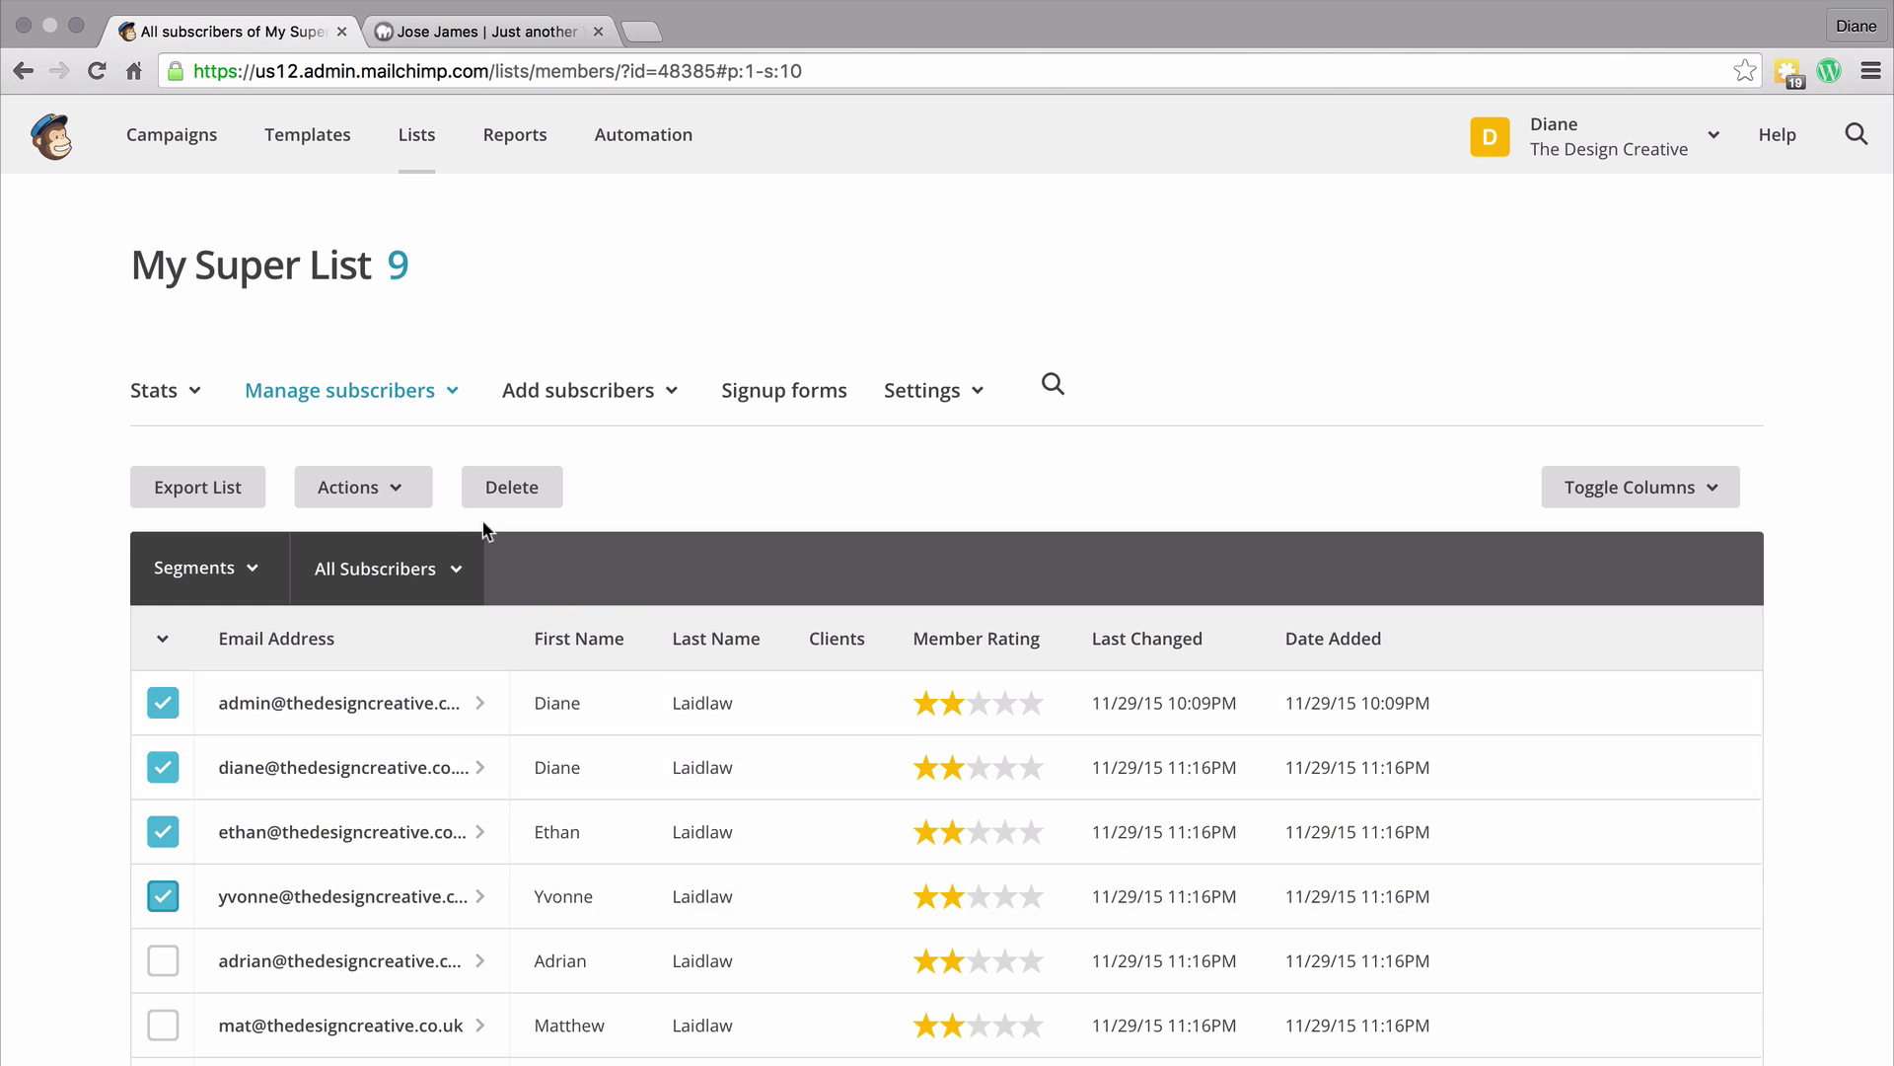
left_click(381, 487)
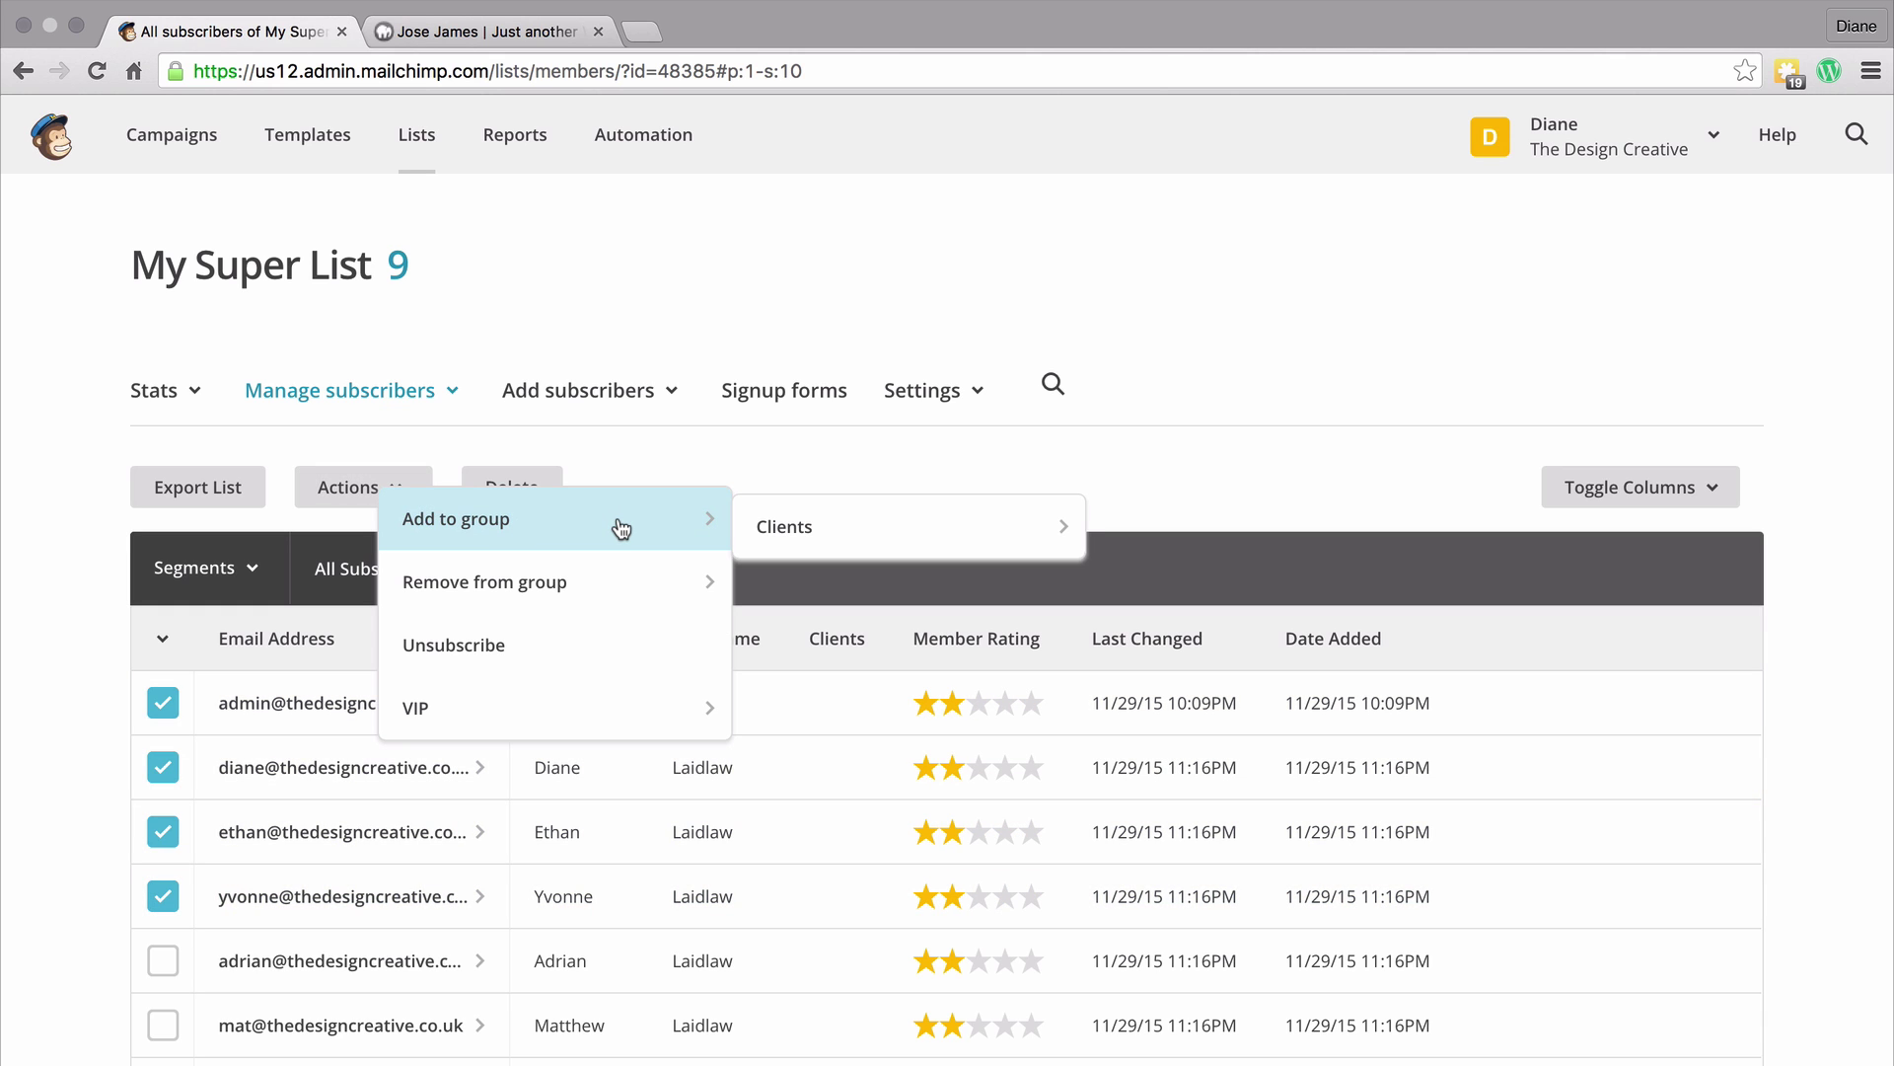
mouse_move(740, 524)
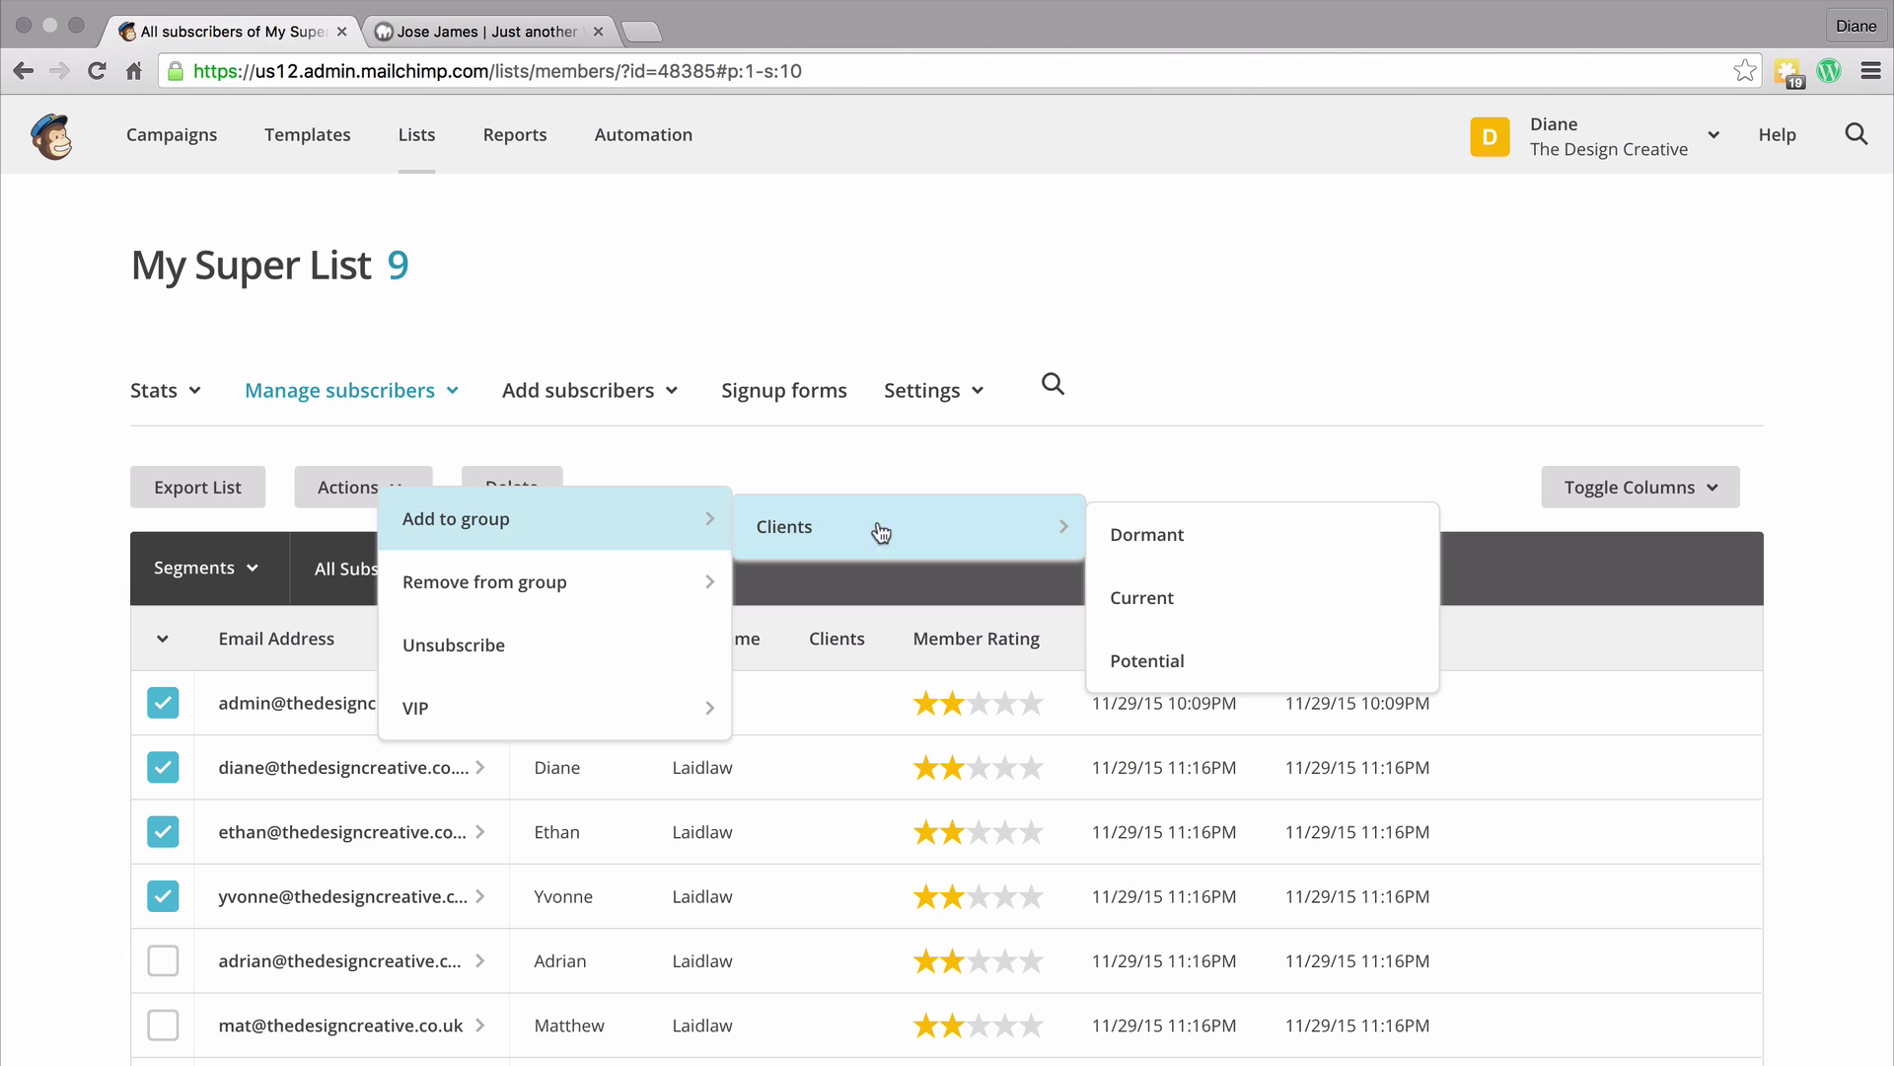
left_click(1143, 599)
left_click(707, 737)
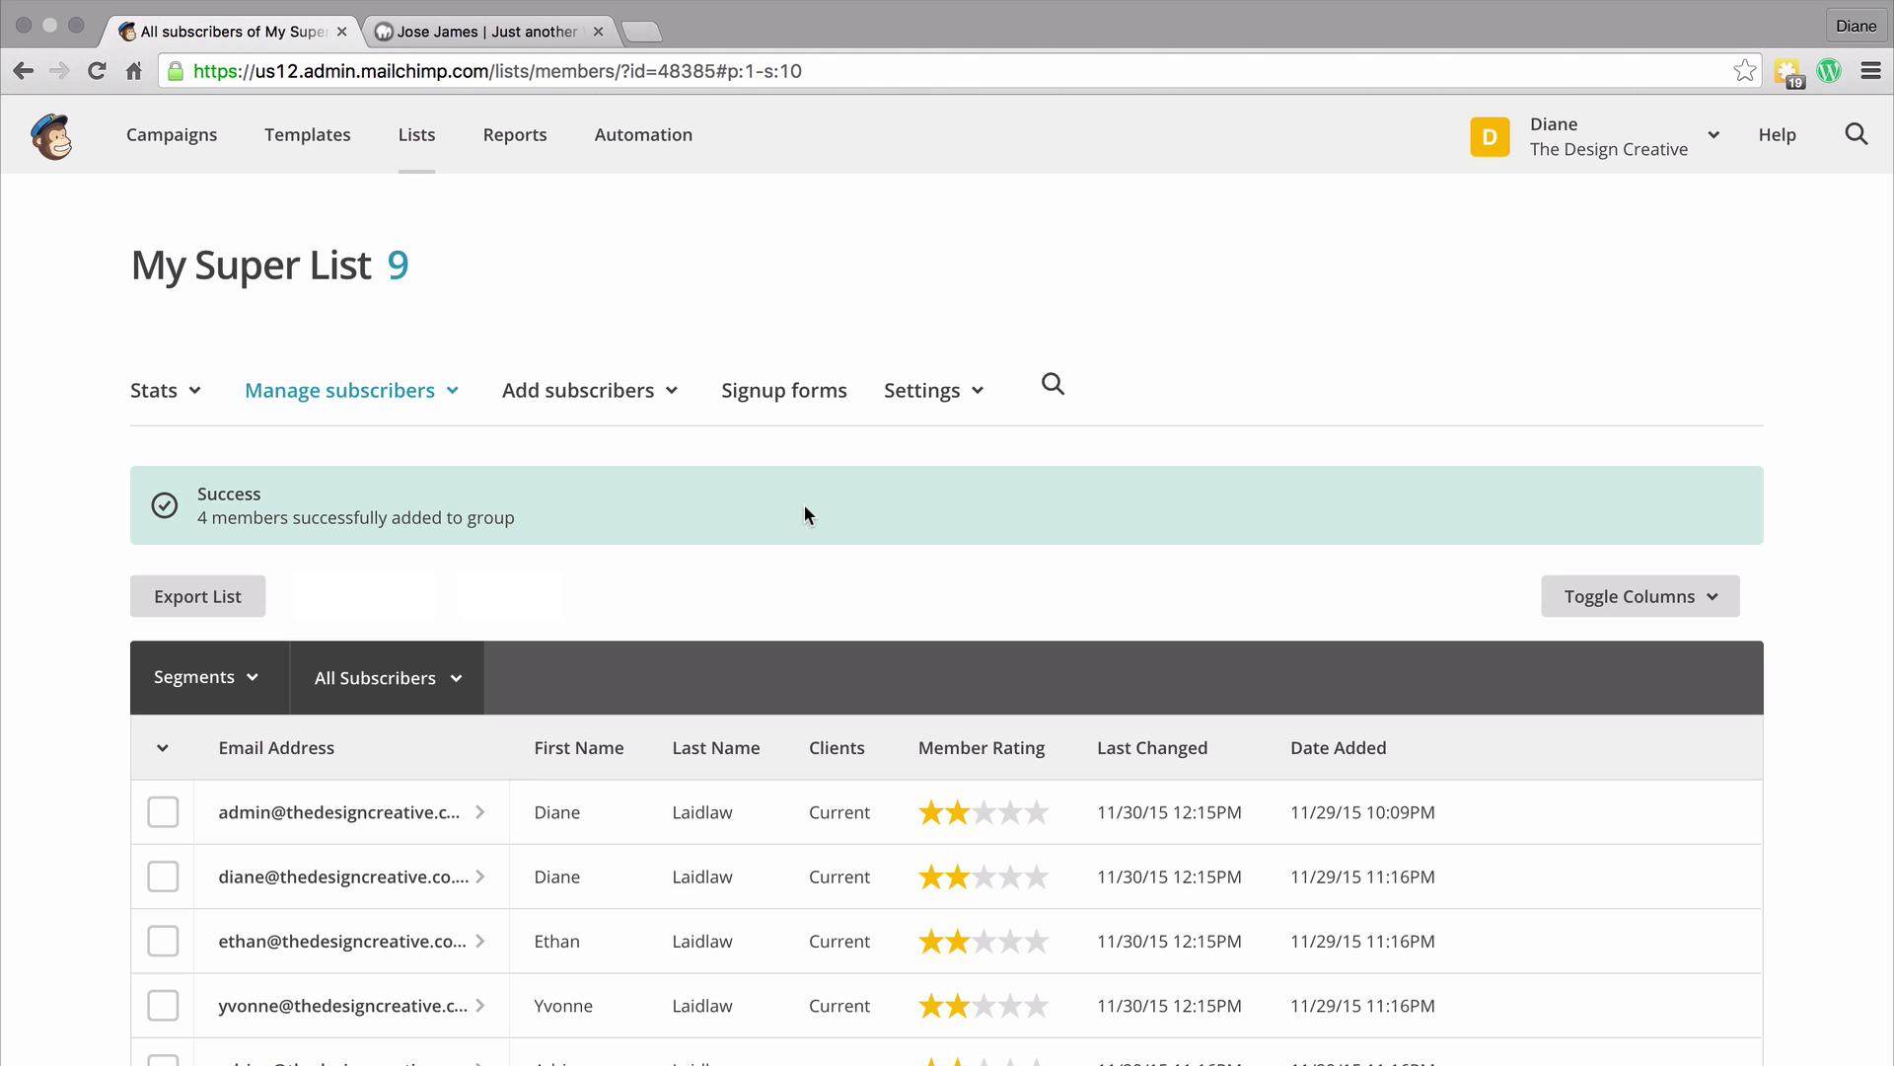
Step: Add the fifth and sixth subscribers to the Clients > Dormant group
scroll(648, 545, "down", 5)
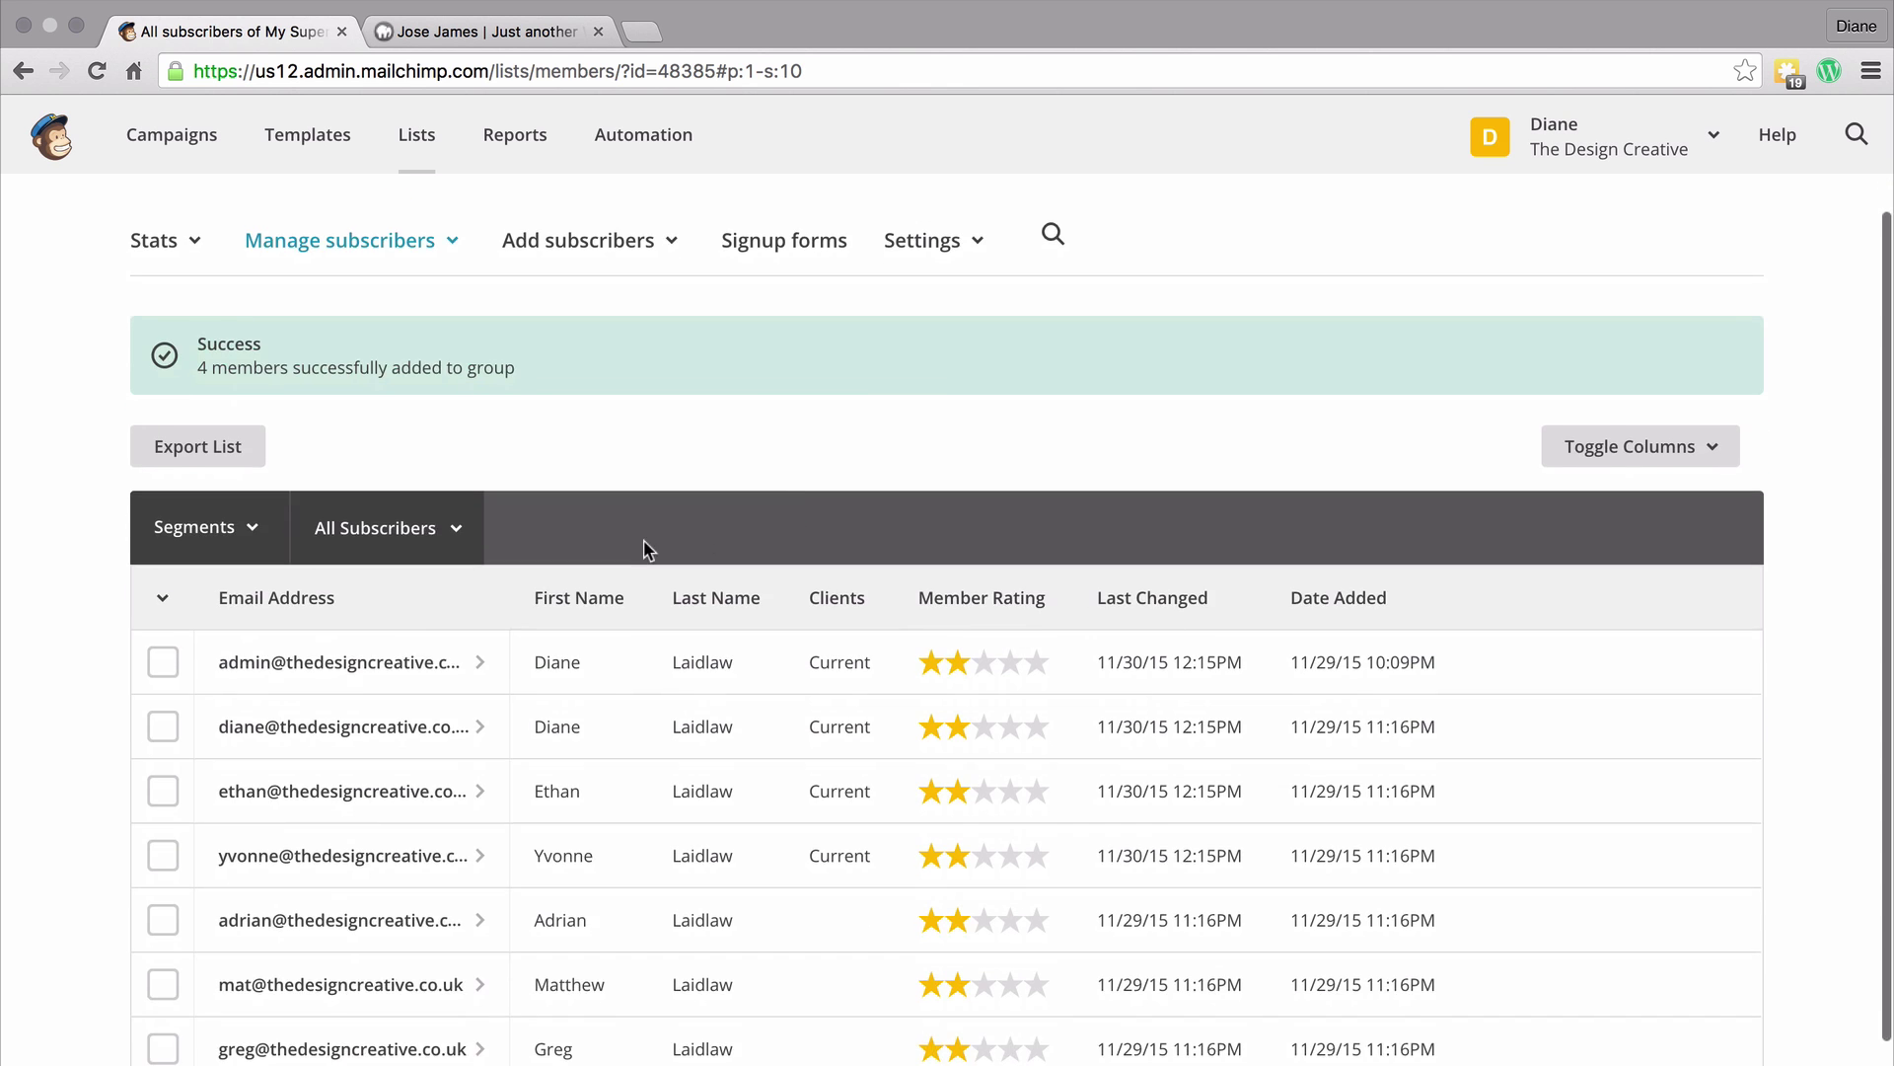
left_click(163, 735)
left_click(163, 800)
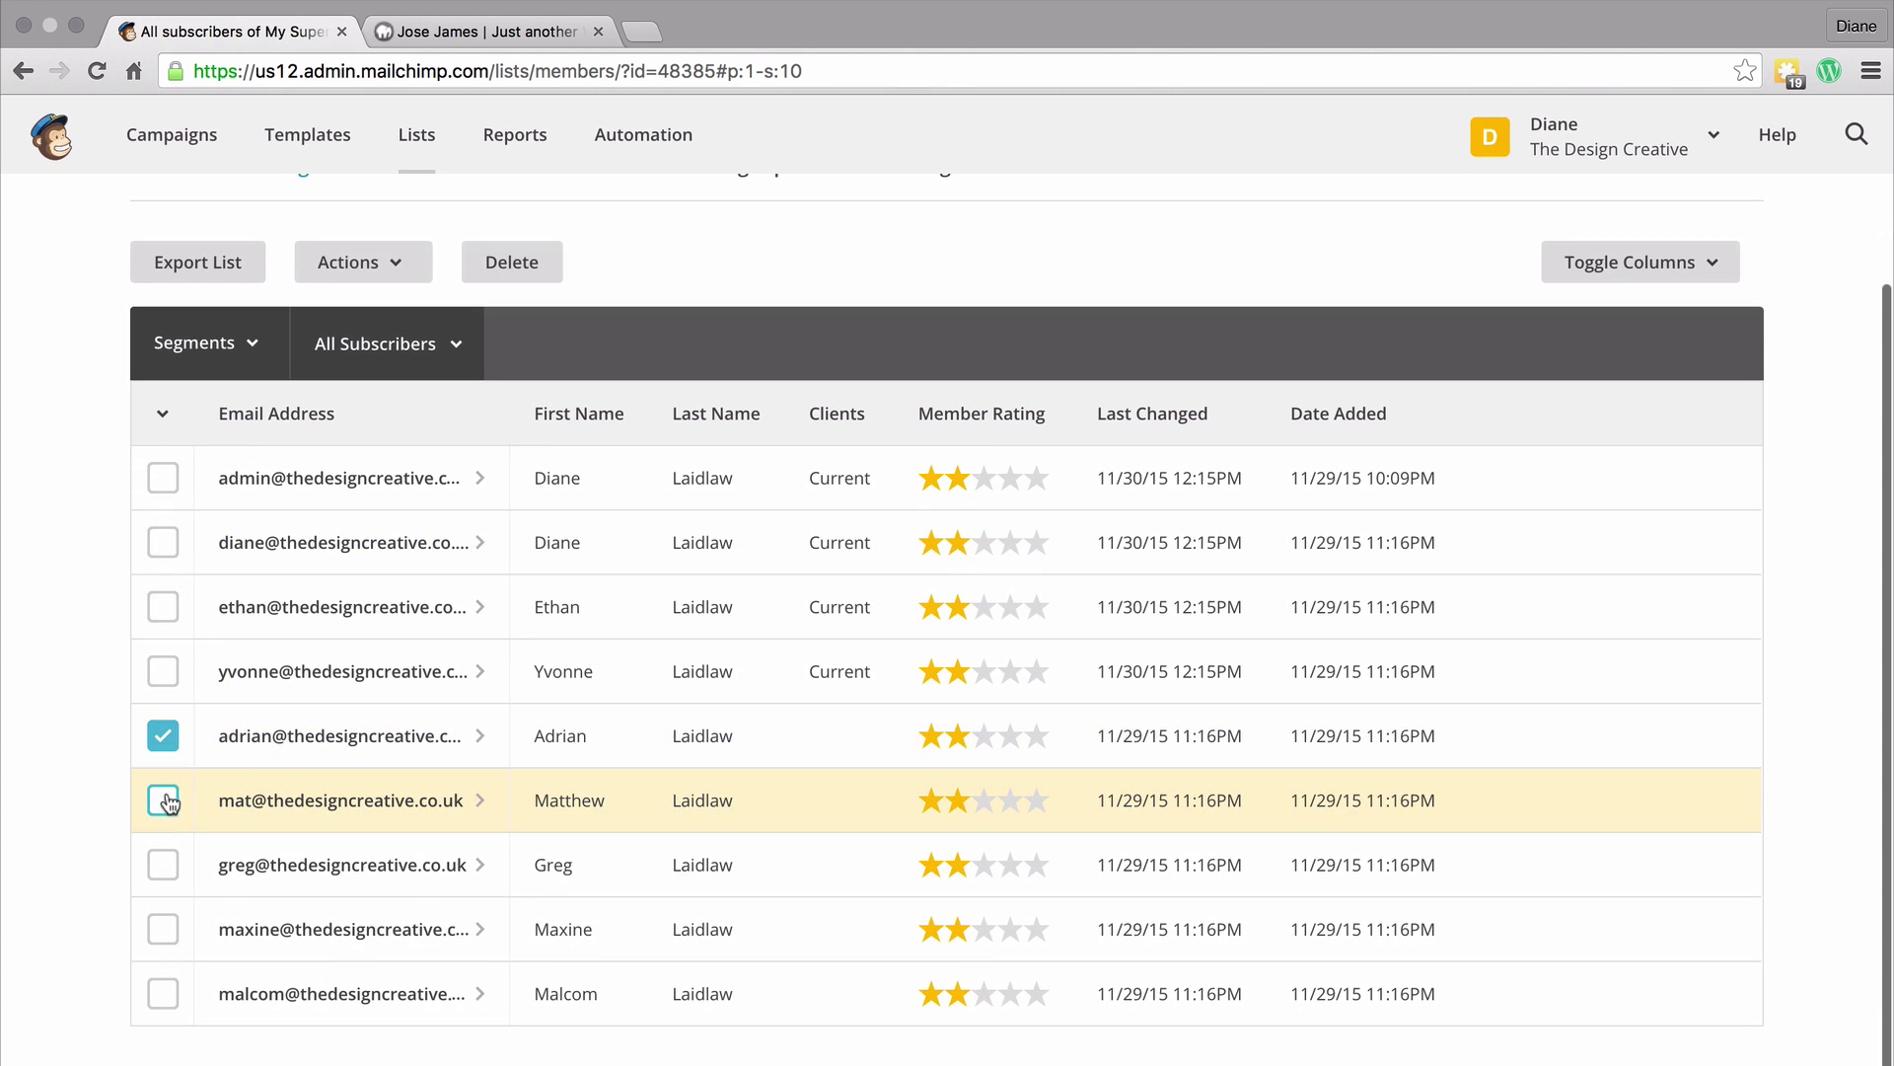
left_click(348, 263)
mouse_move(637, 308)
mouse_move(998, 309)
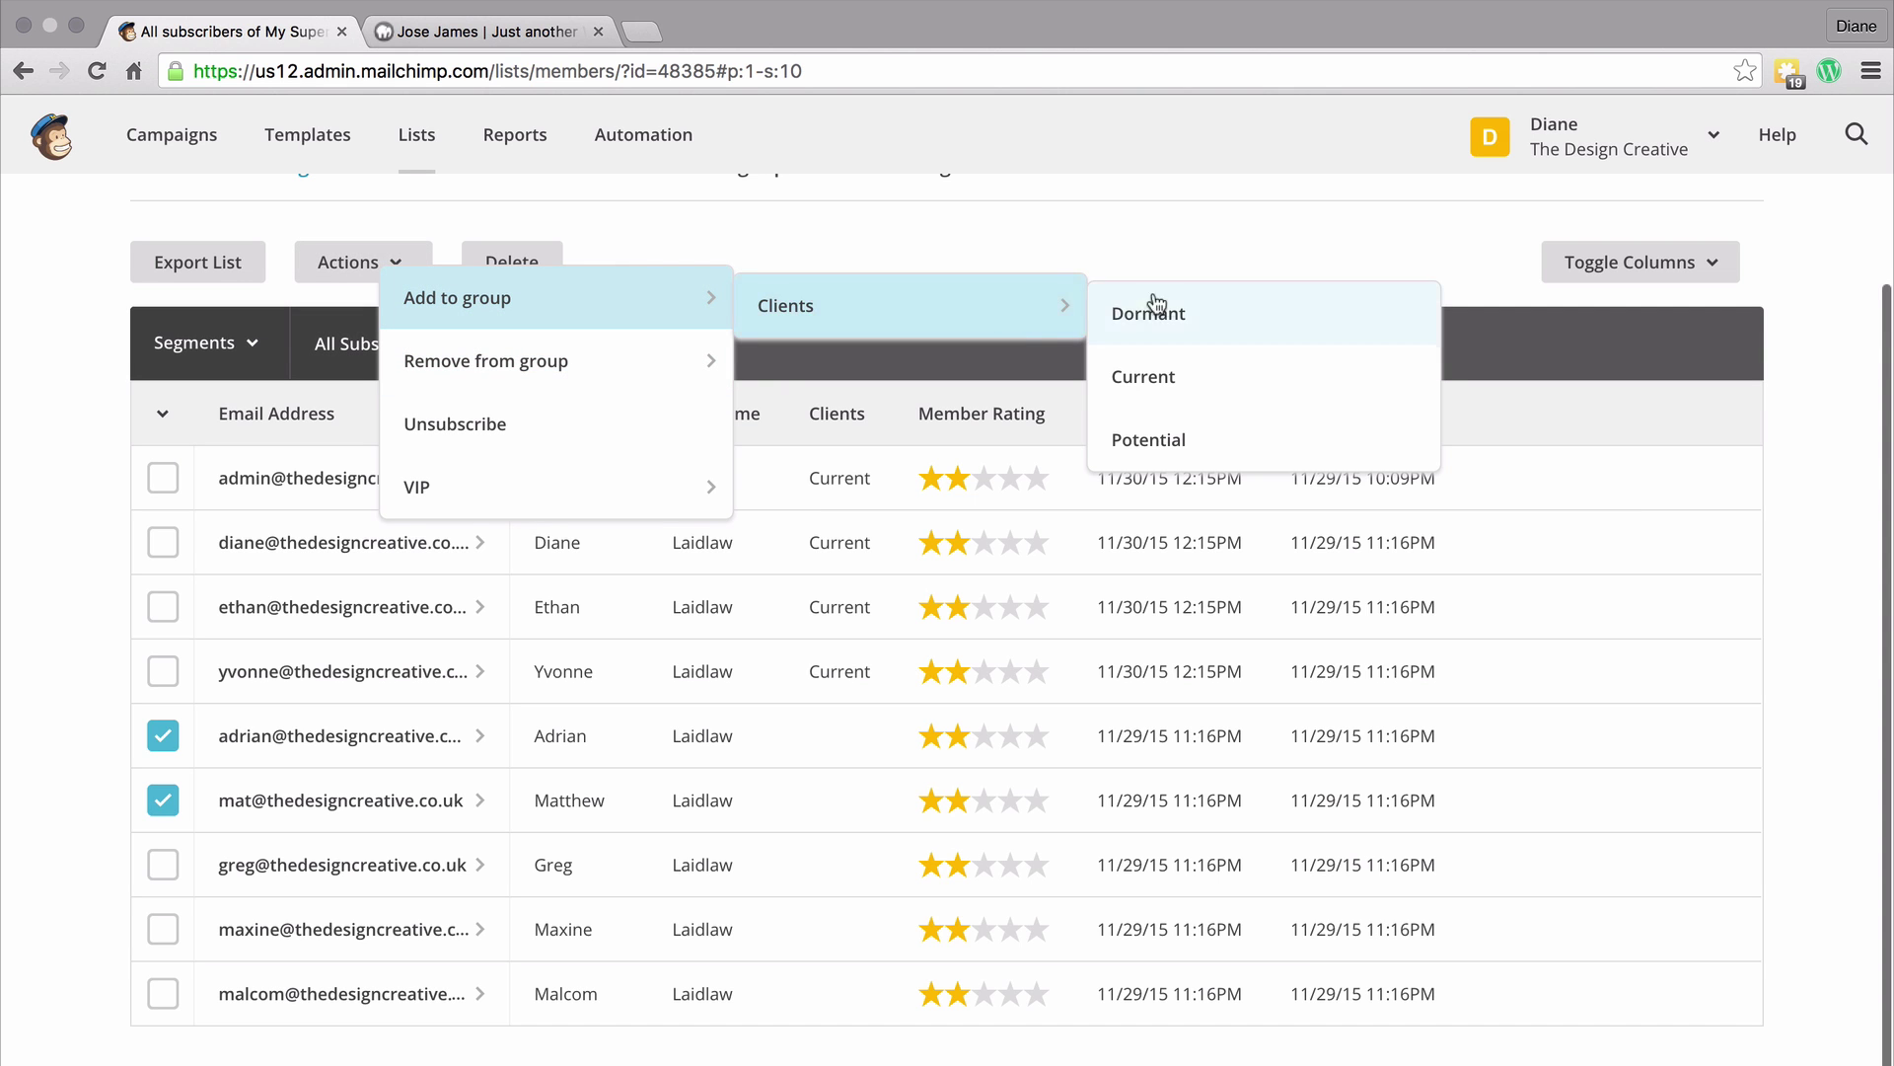
left_click(1179, 319)
left_click(717, 736)
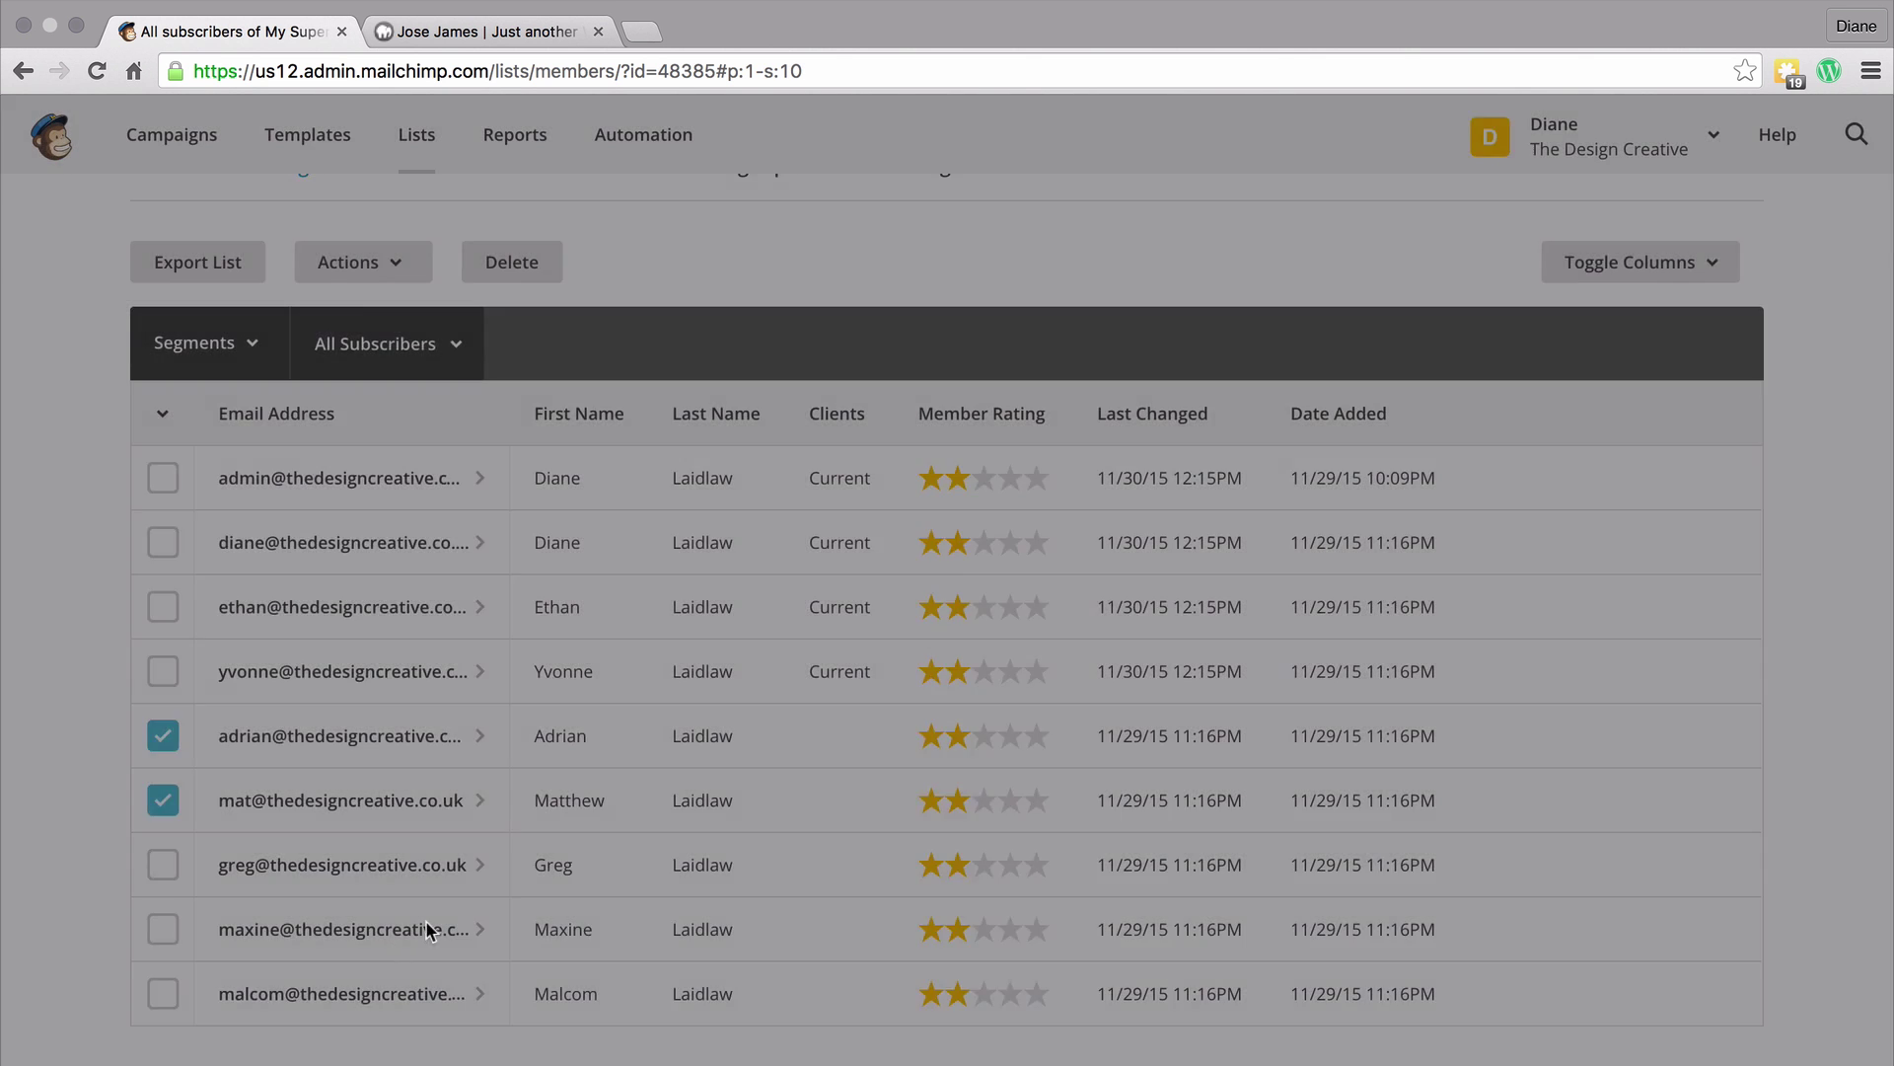
Step: Add the next subscribers to the Clients > Potential group
left_click(163, 973)
left_click(163, 1038)
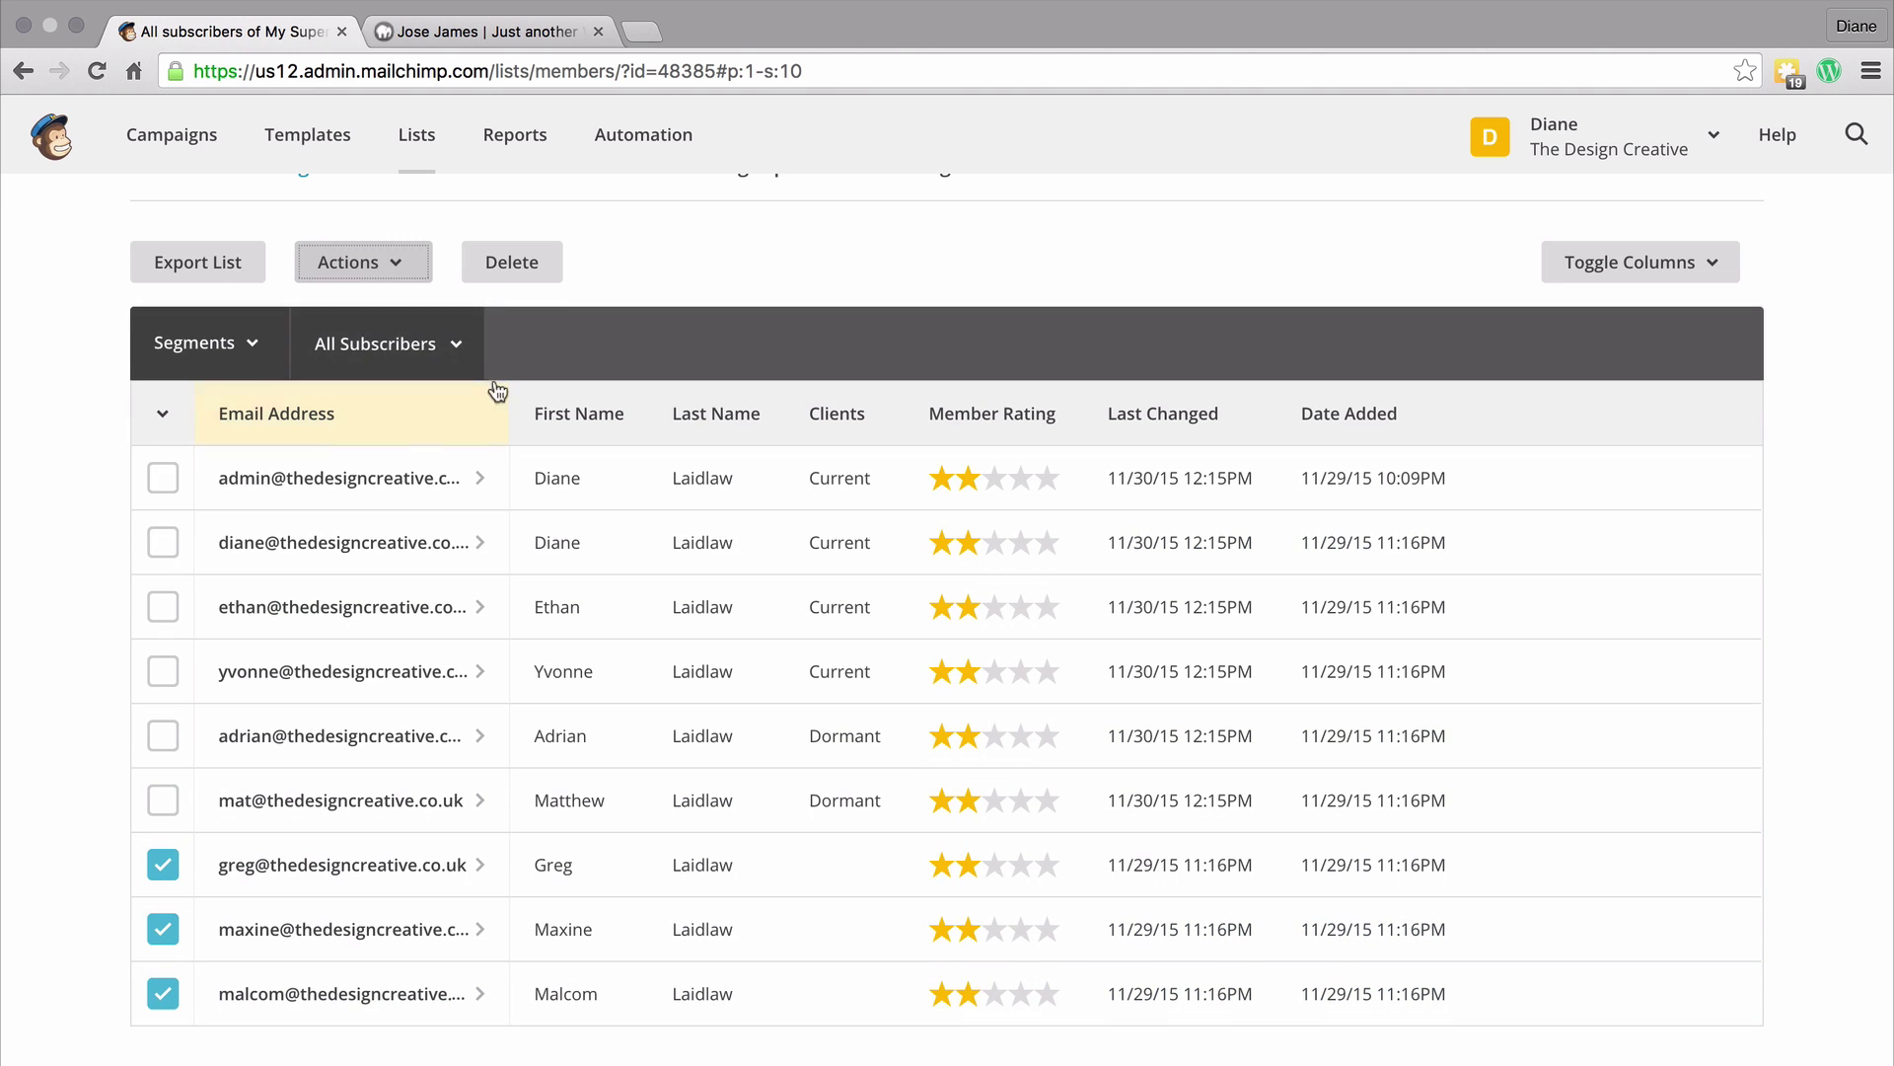
left_click(367, 273)
mouse_move(486, 308)
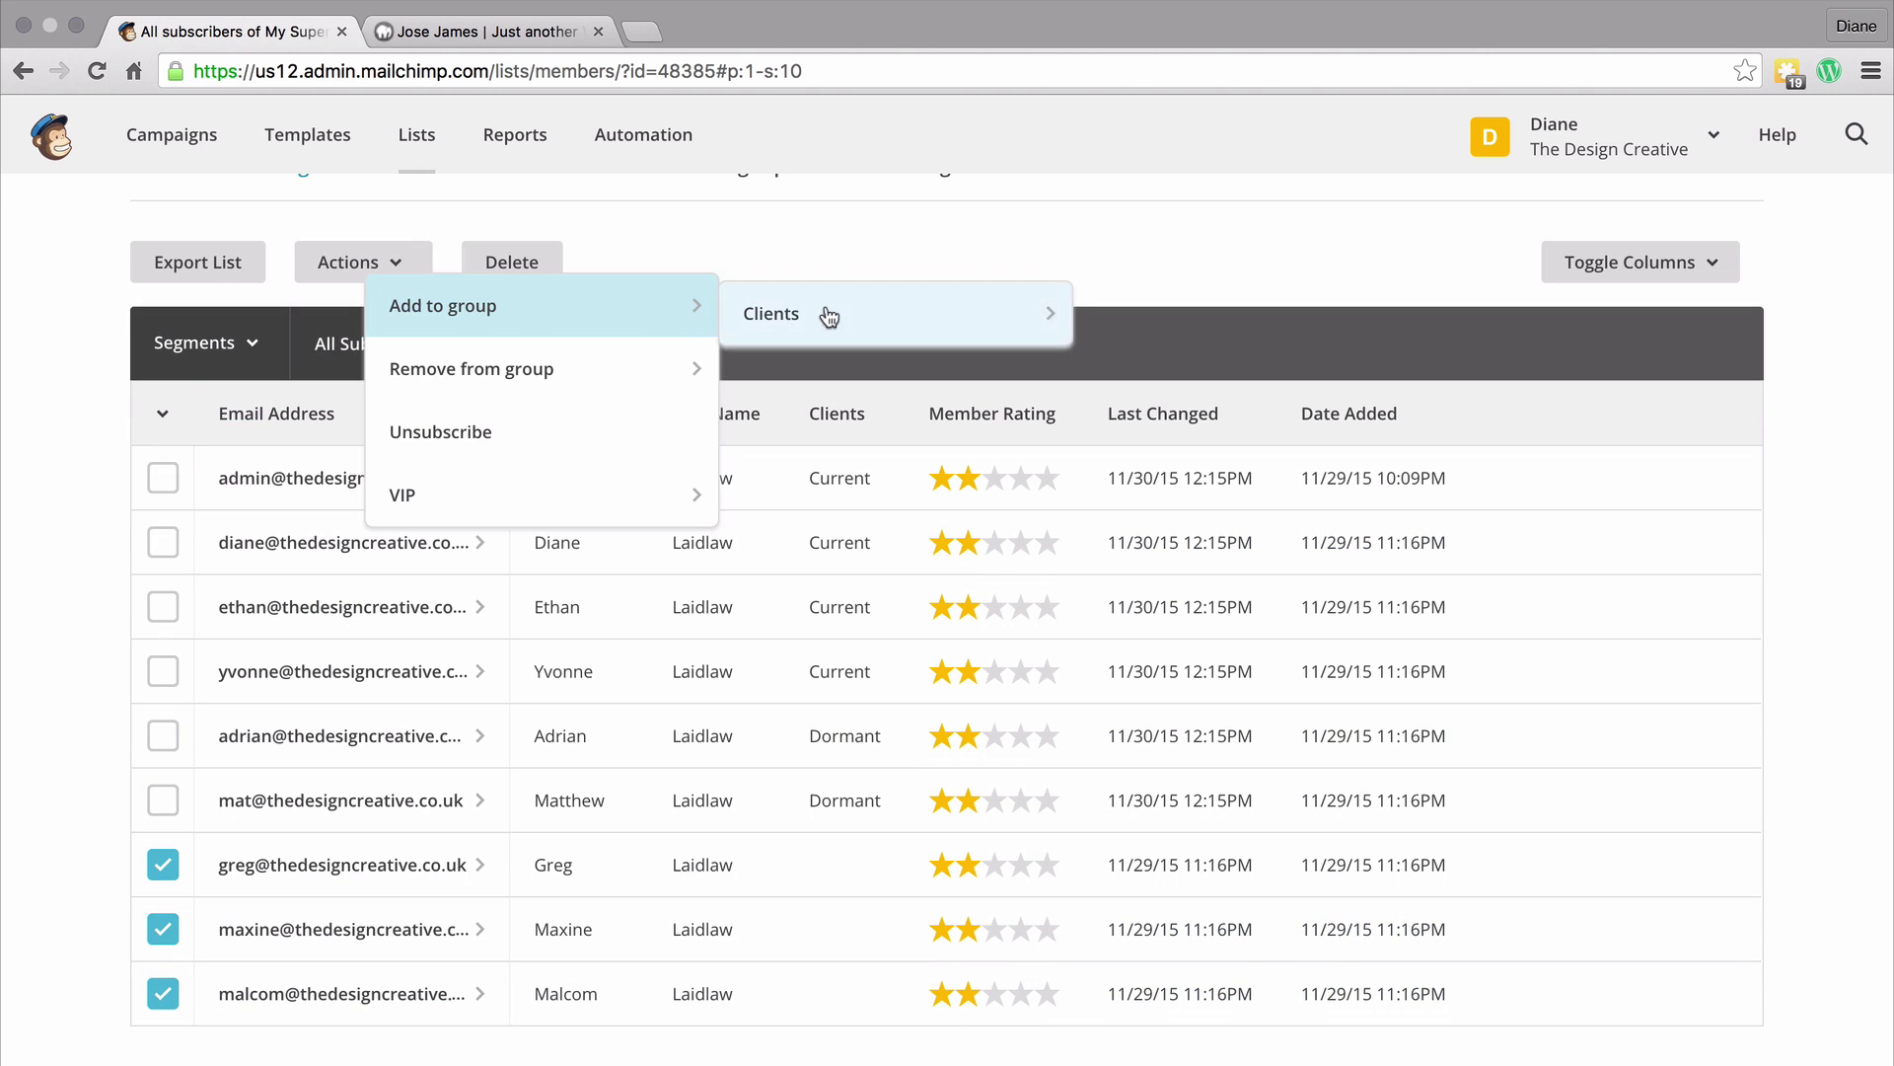
mouse_move(916, 315)
left_click(1134, 447)
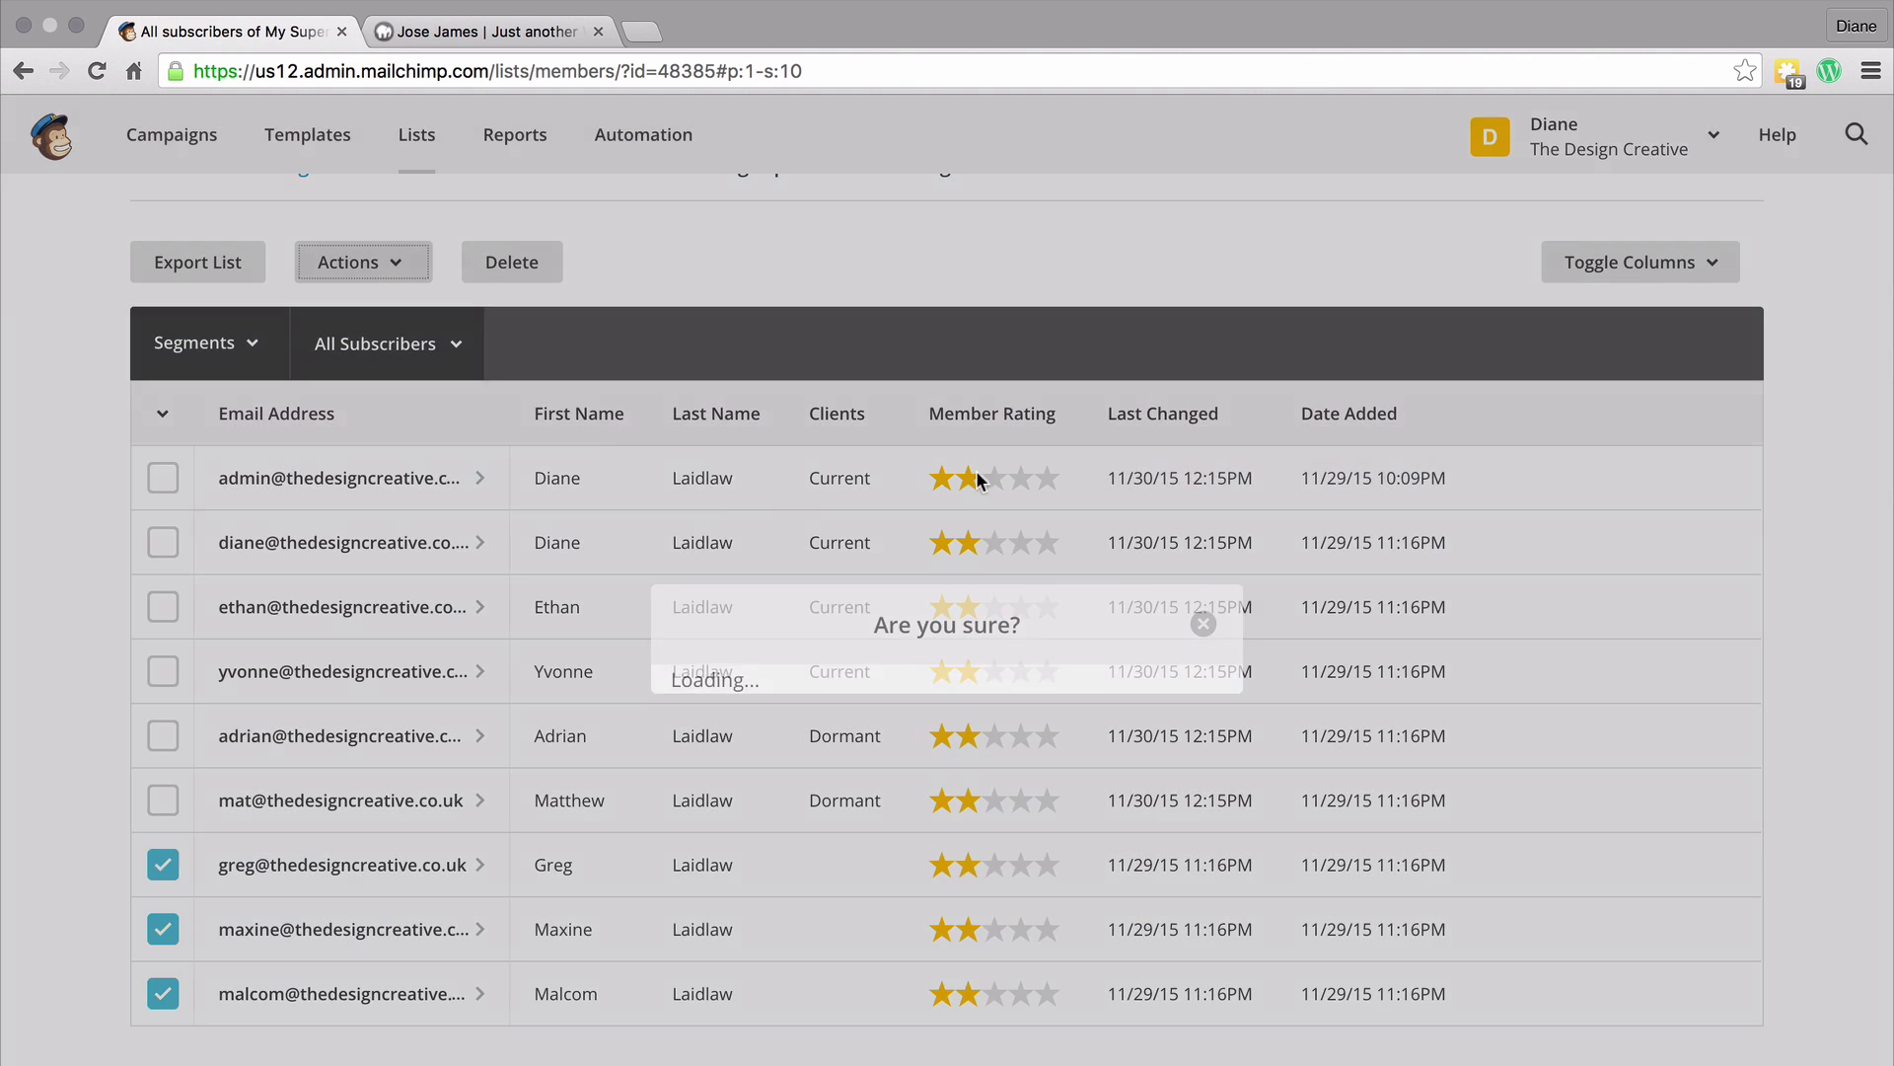
left_click(703, 735)
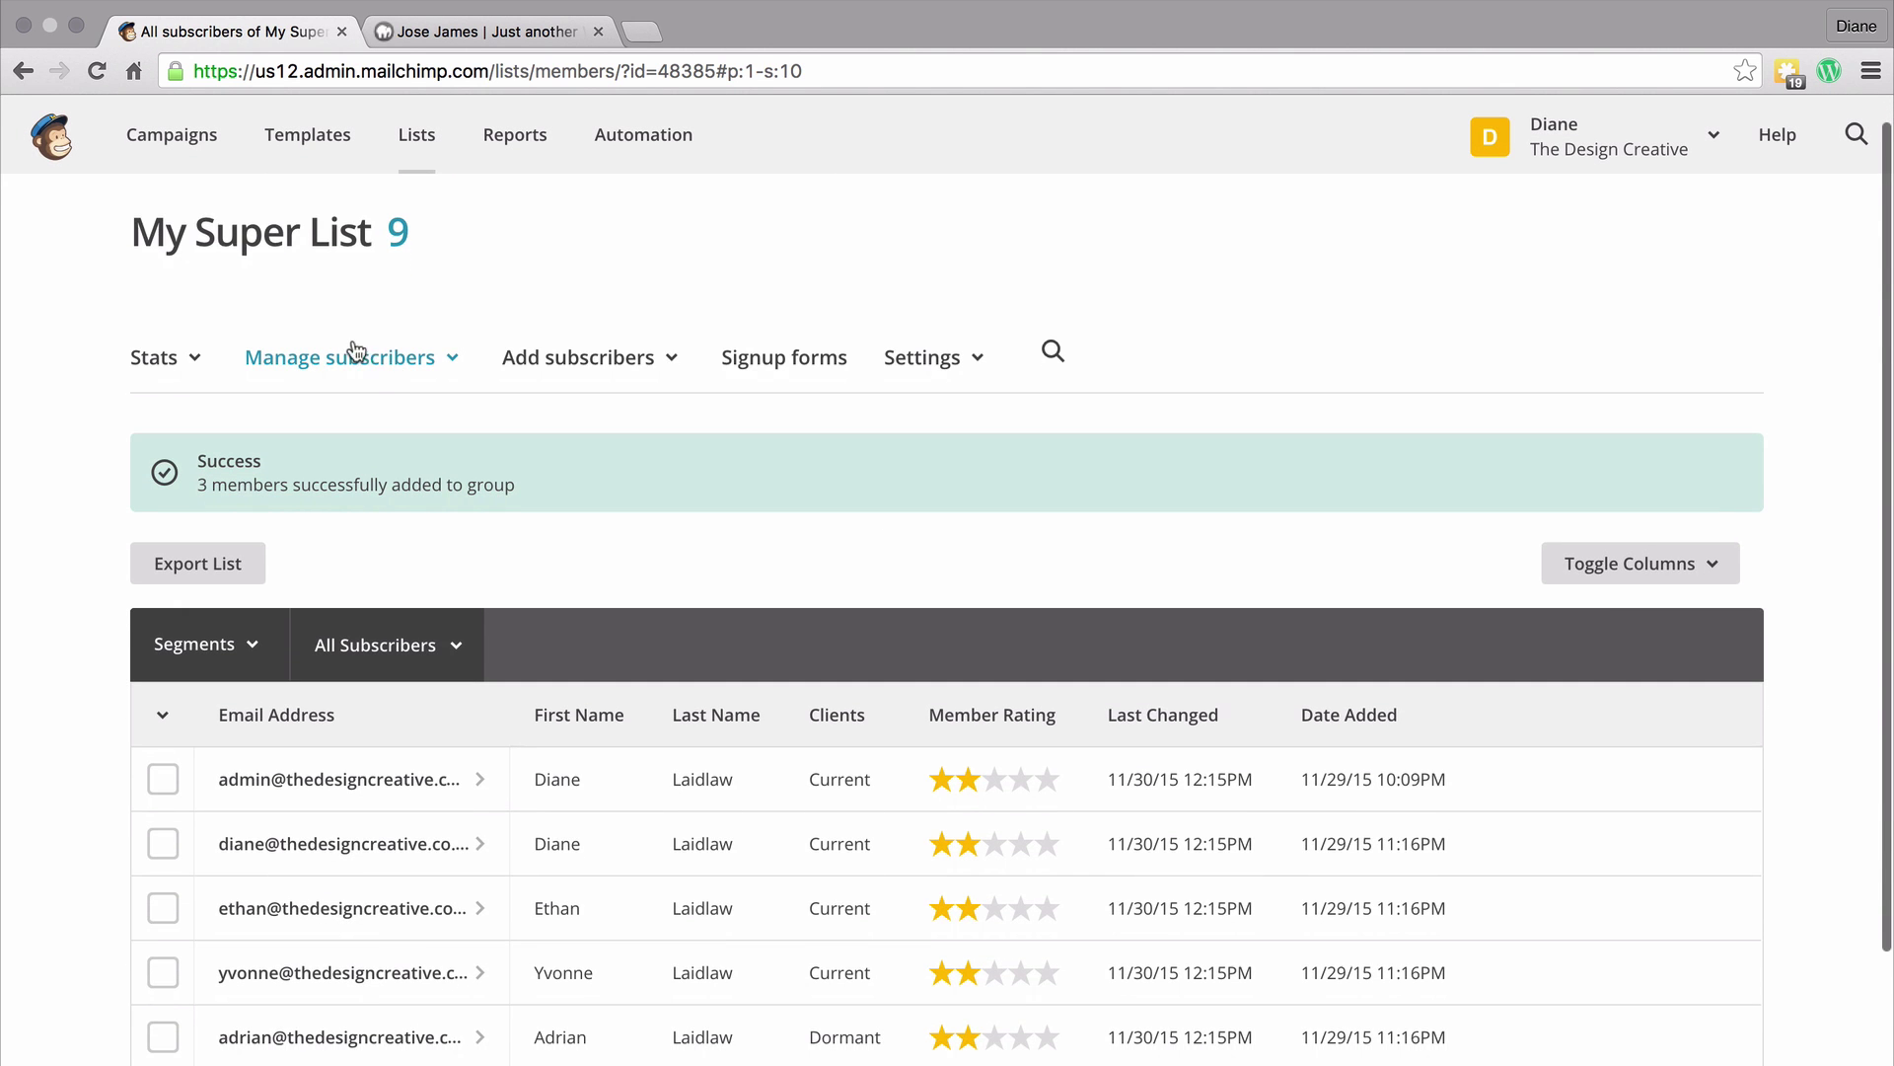
left_click(360, 360)
Step: Expand the Clients groups on the Groups page, then go to My Super List's Signup forms
left_click(314, 573)
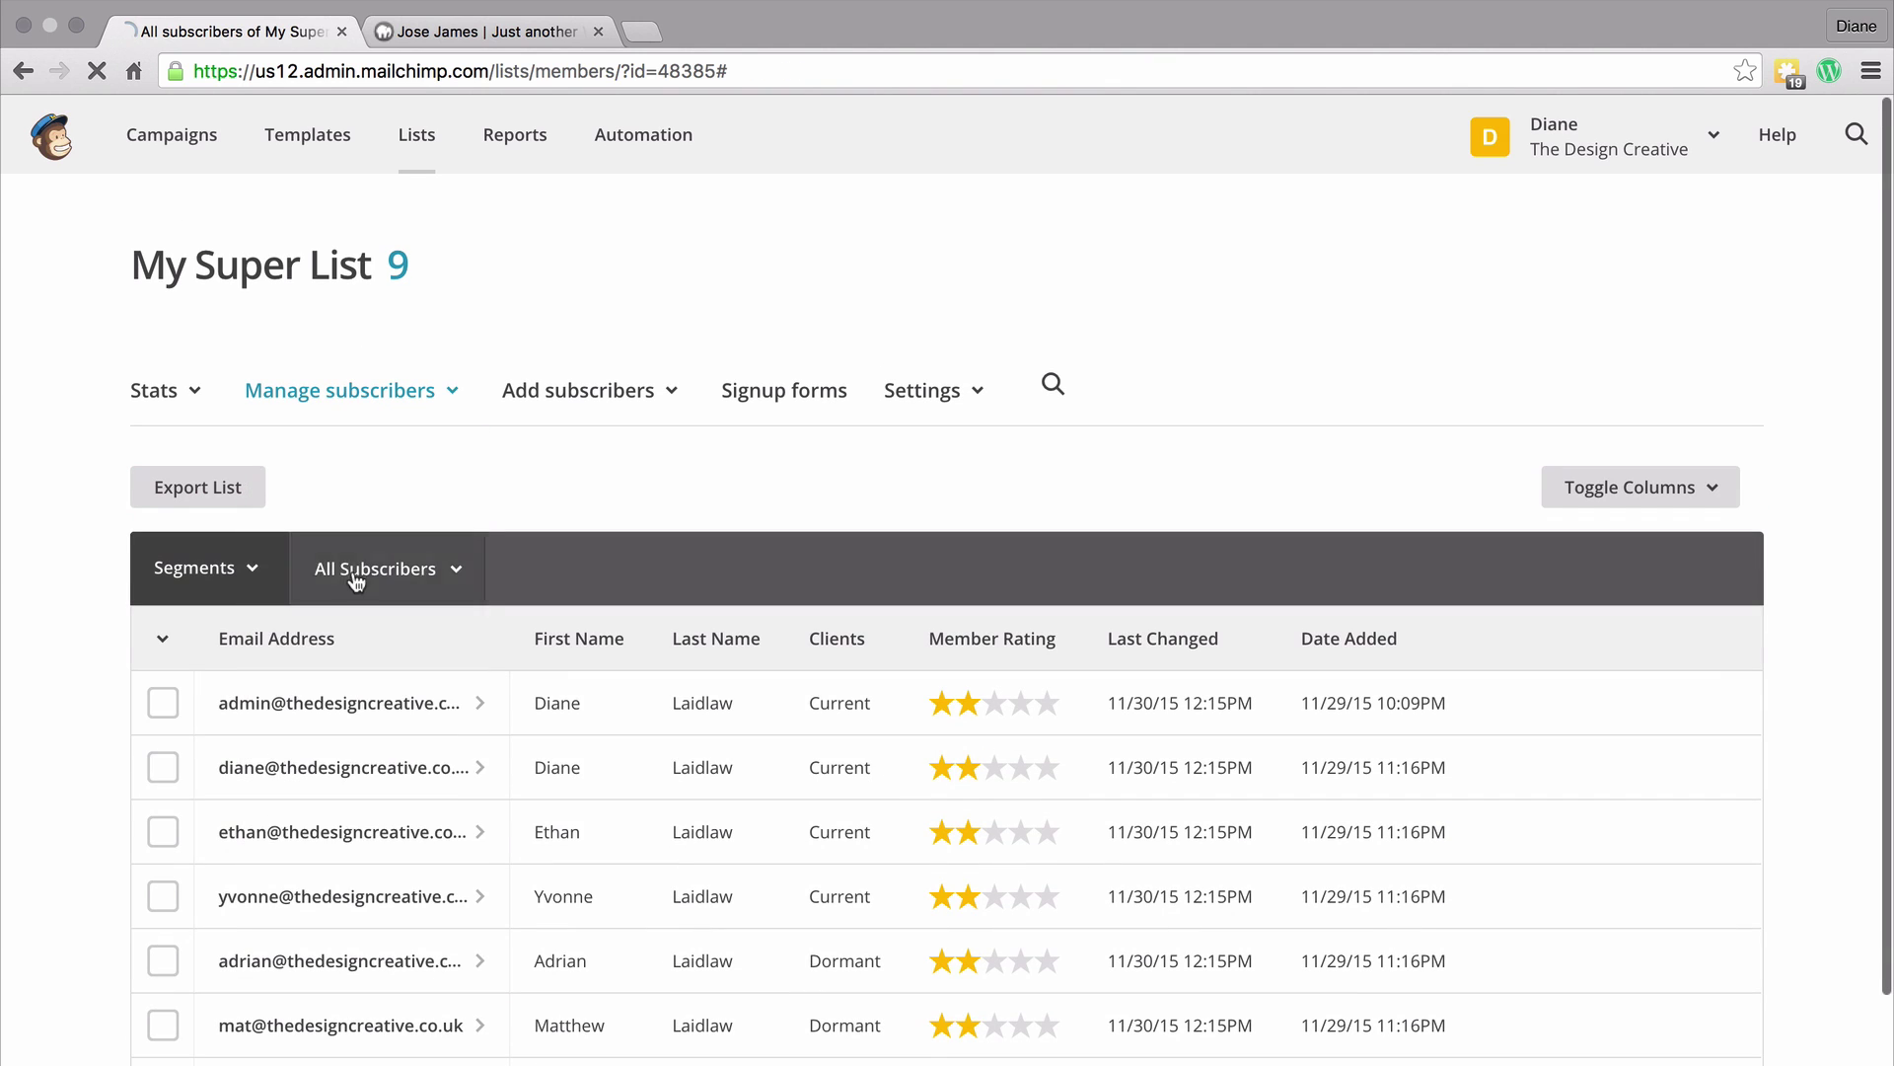
left_click(1703, 617)
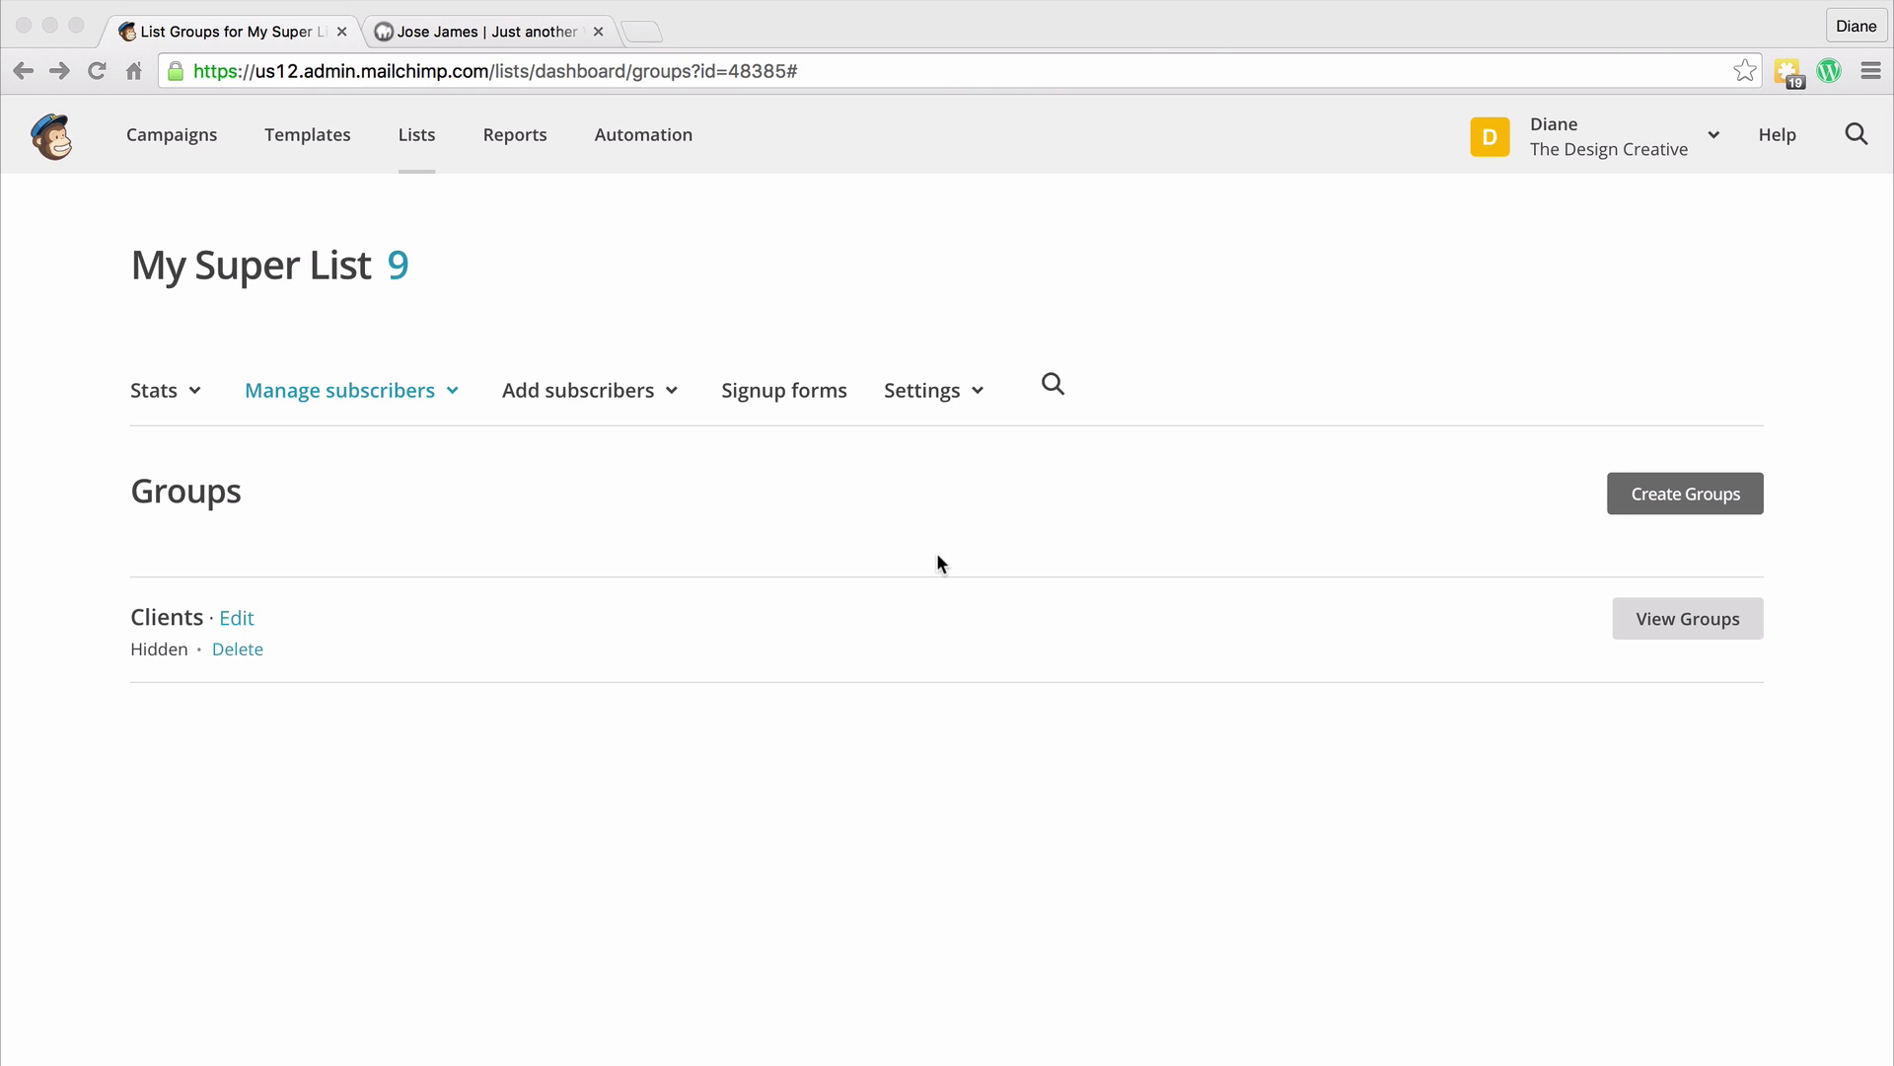
left_click(450, 512)
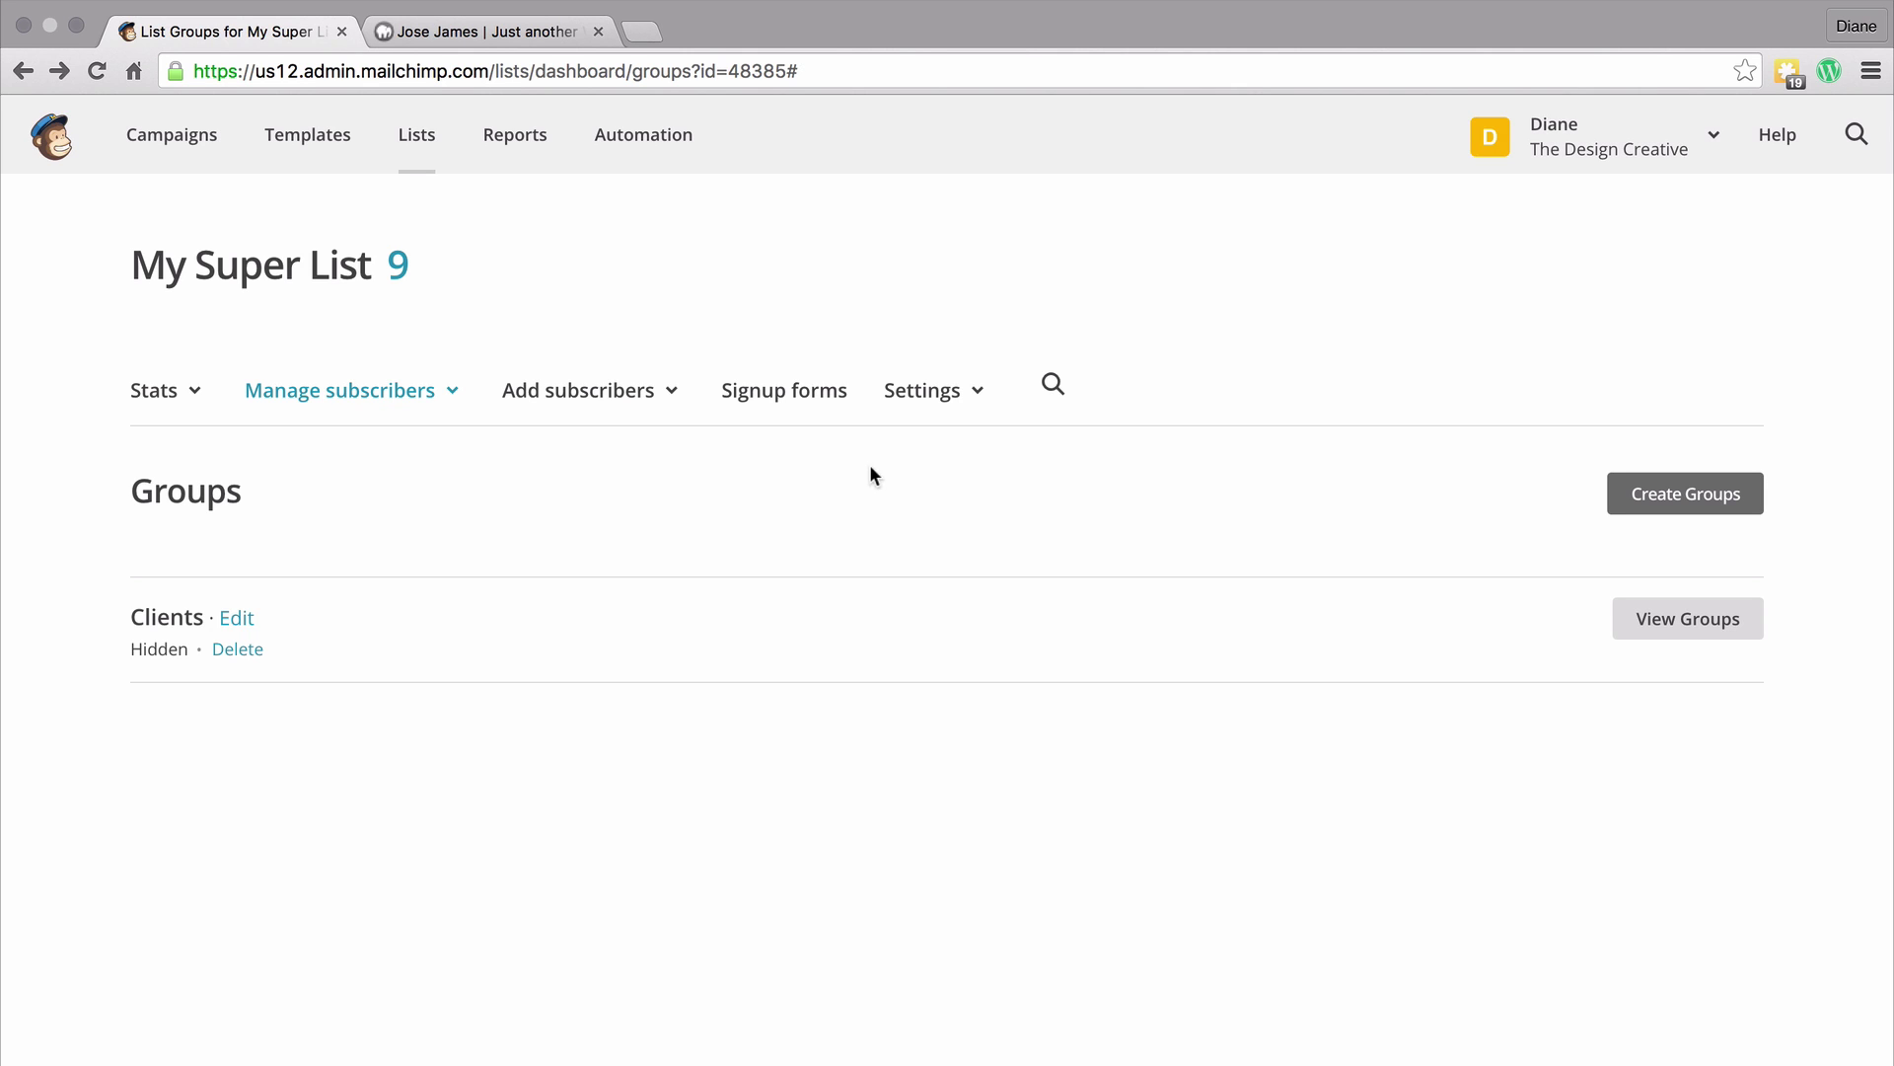
left_click(779, 399)
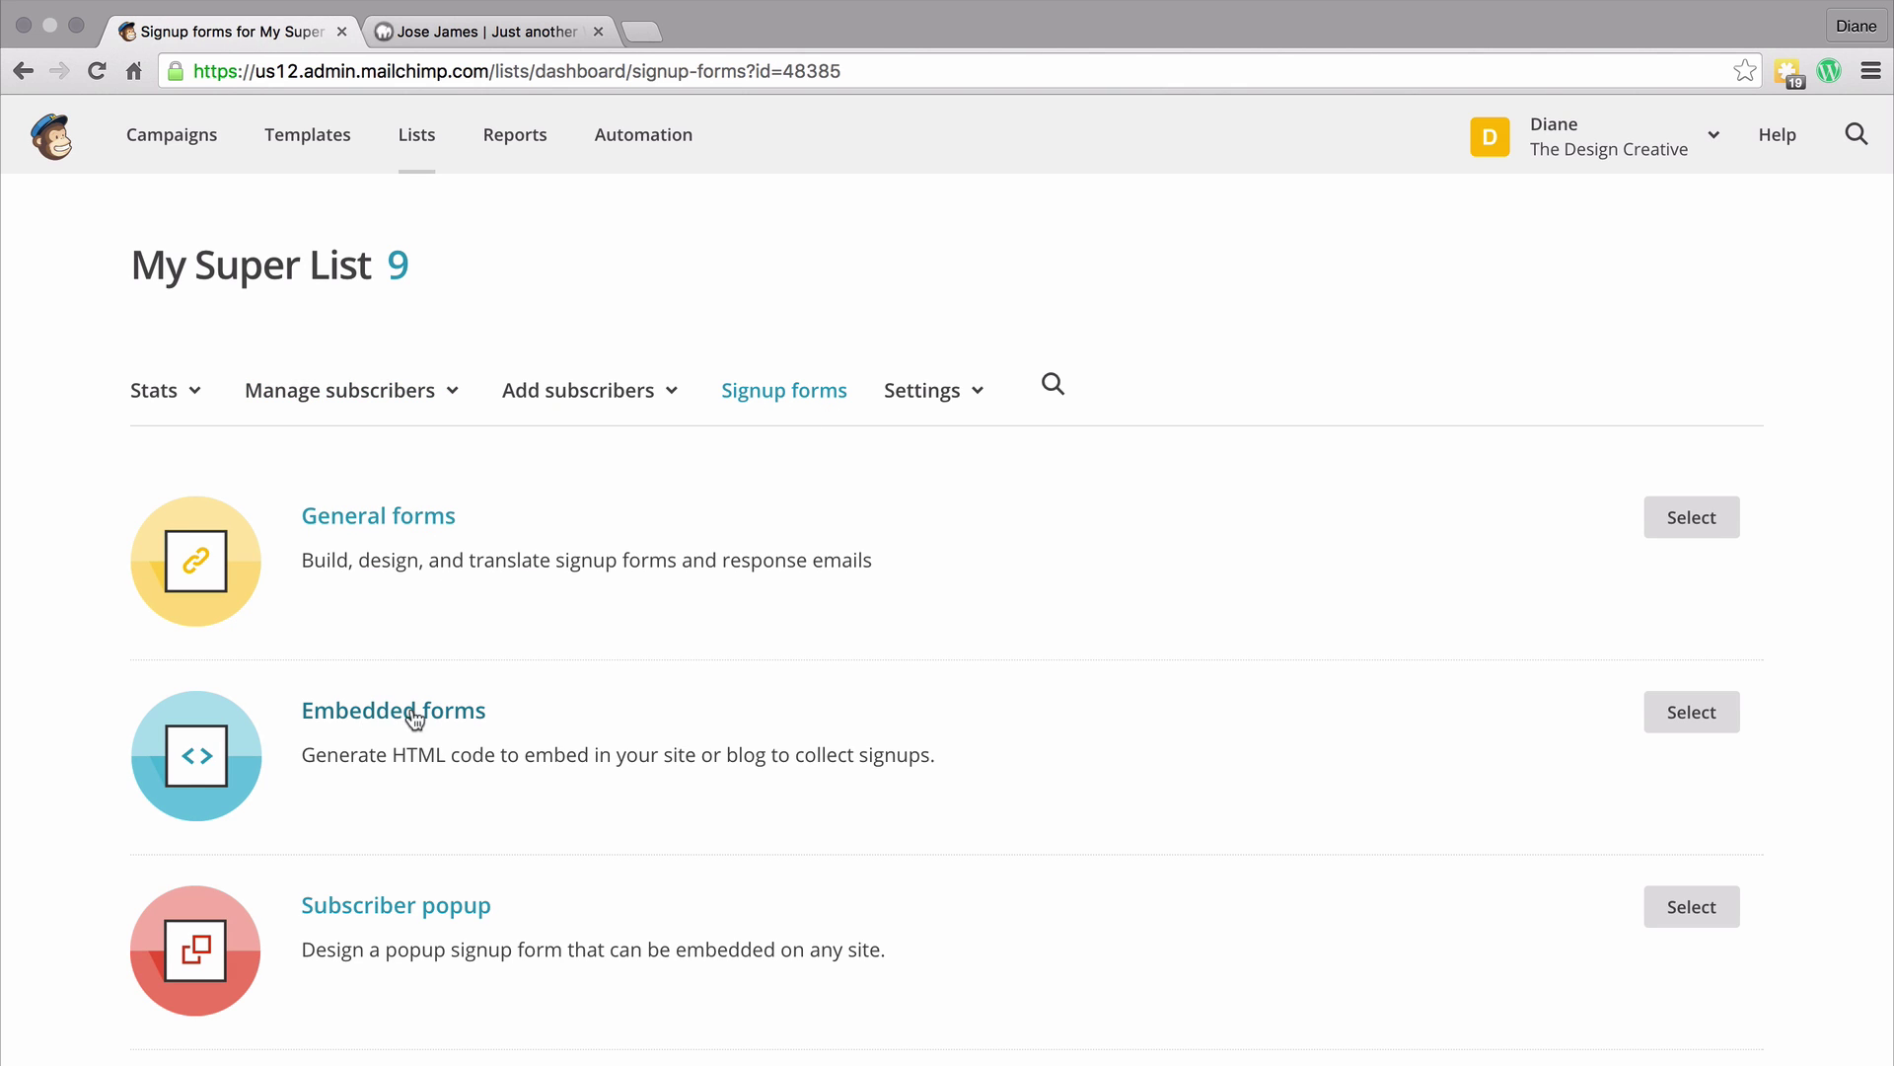
Step: Open the General forms builder and select the Clients field to show its settings
left_click(336, 531)
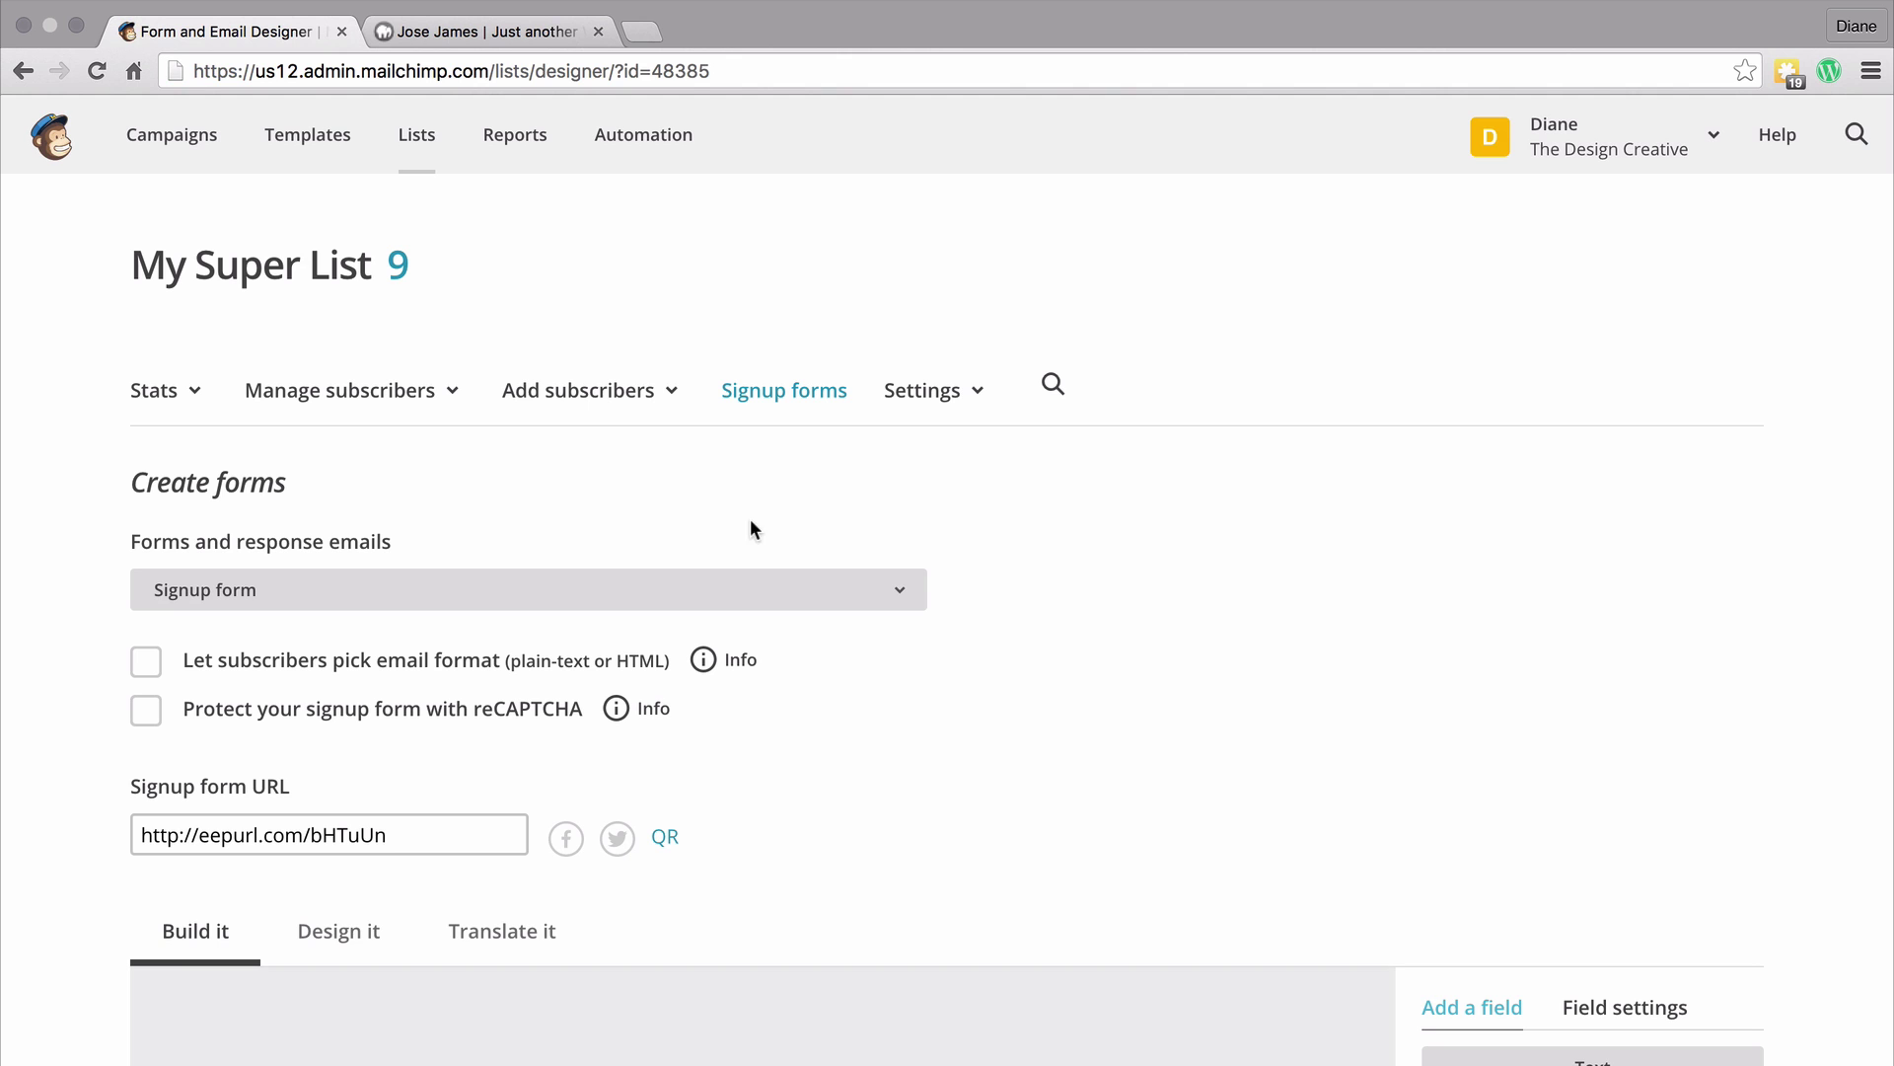
scroll(758, 538, "down", 5)
scroll(743, 548, "down", 5)
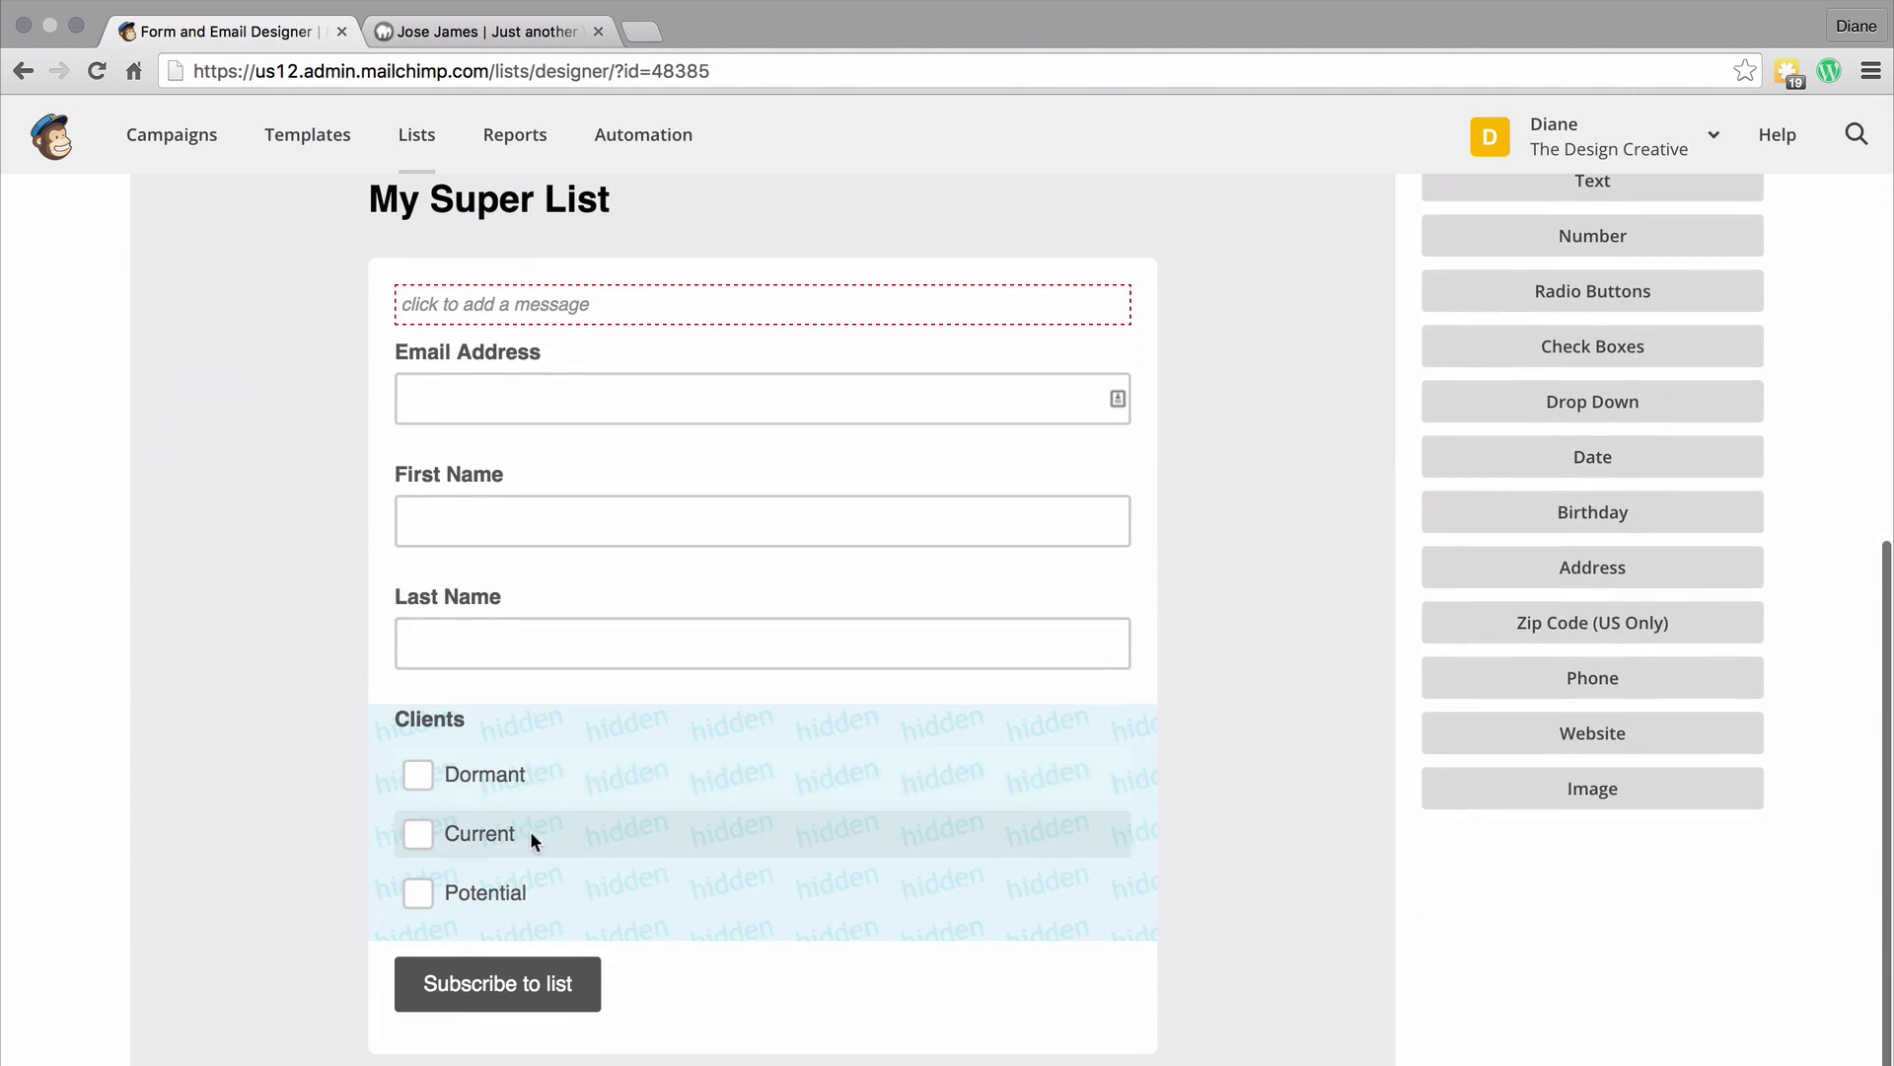
scroll(720, 809, "down", 2)
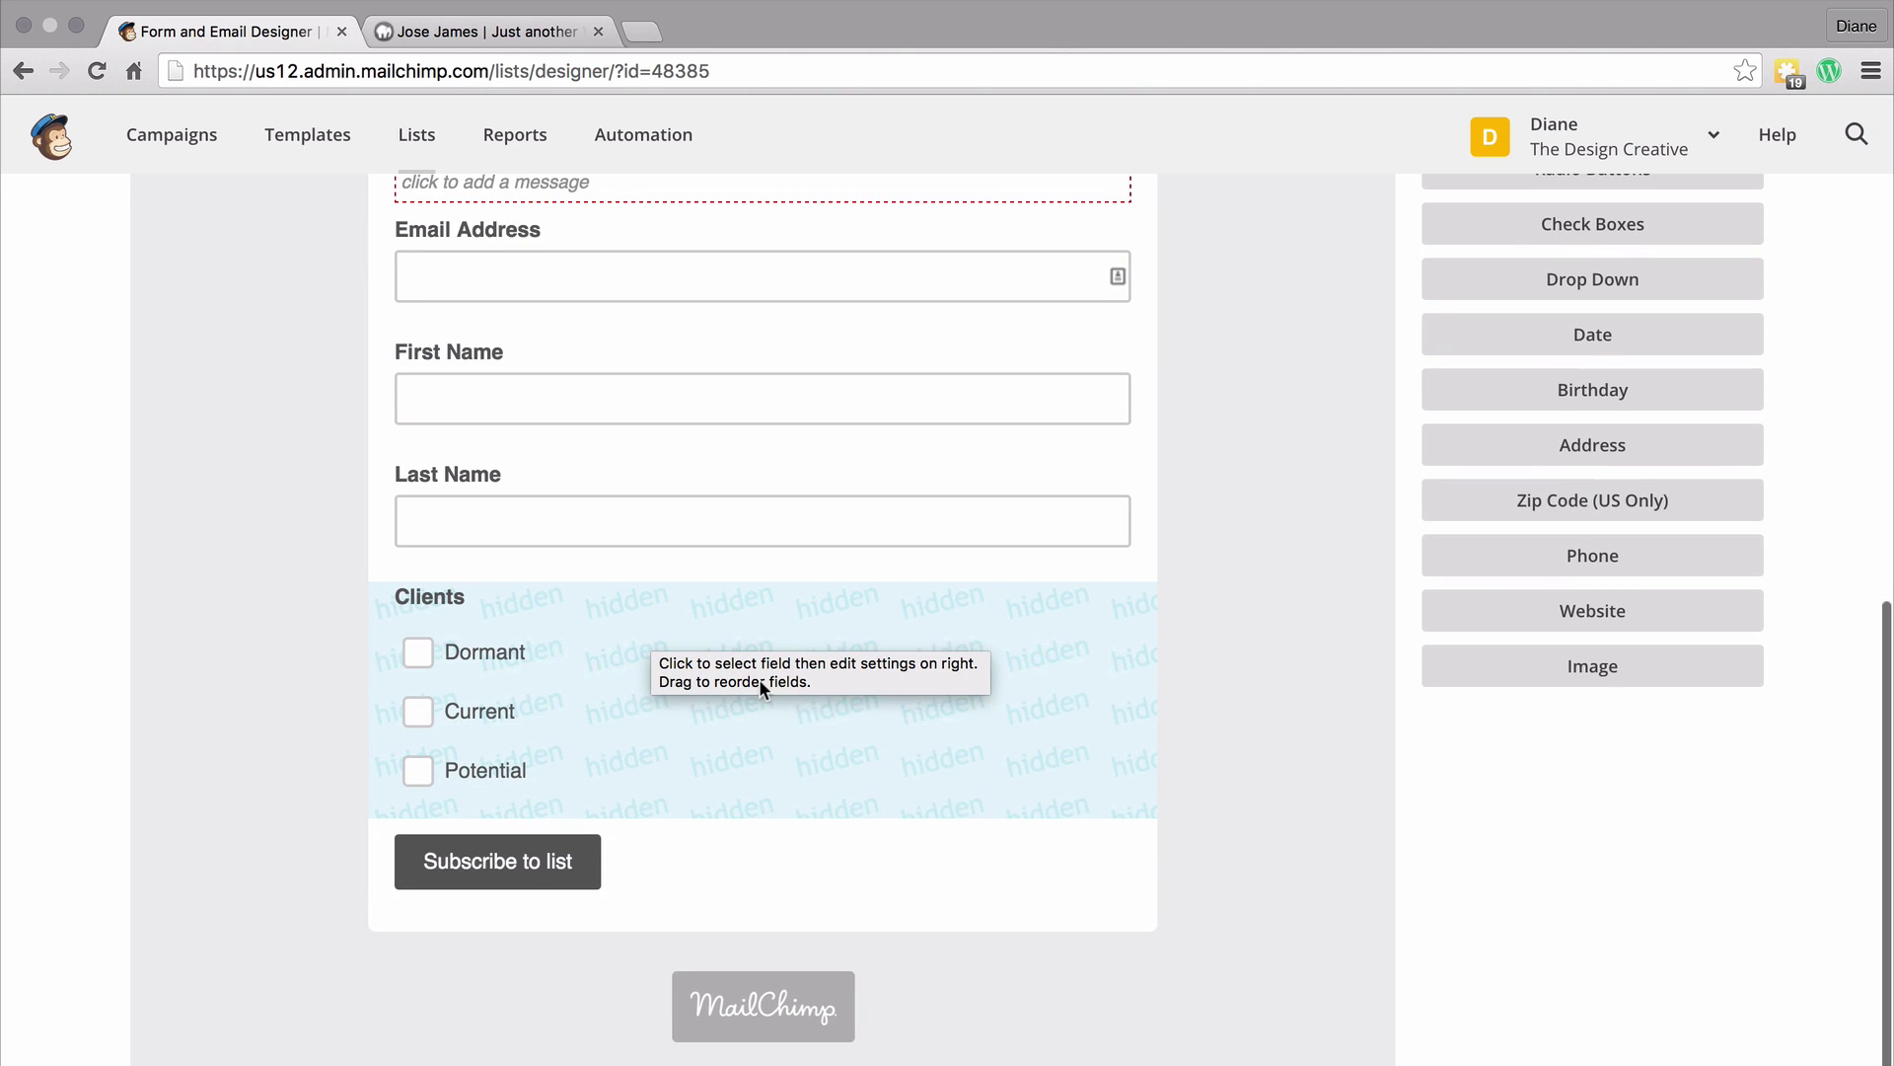
left_click(791, 642)
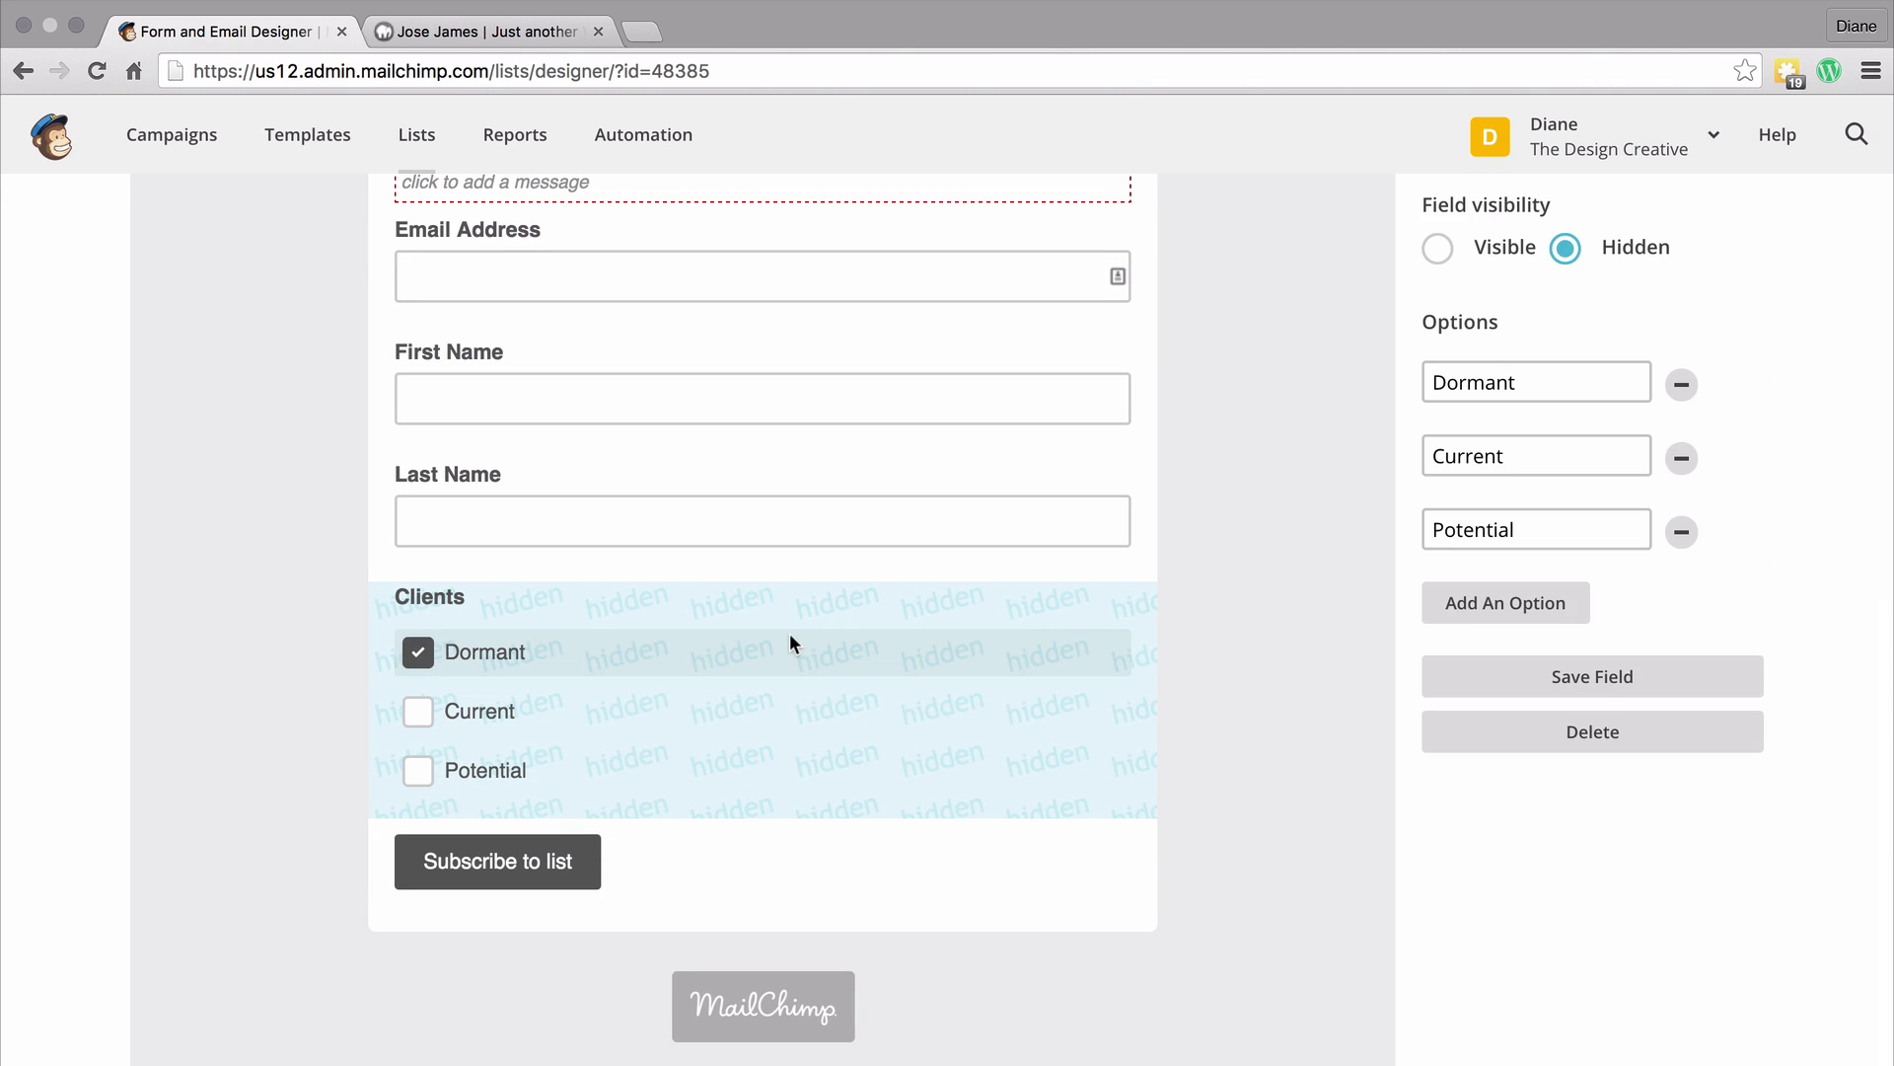
scroll(1405, 631, "up", 5)
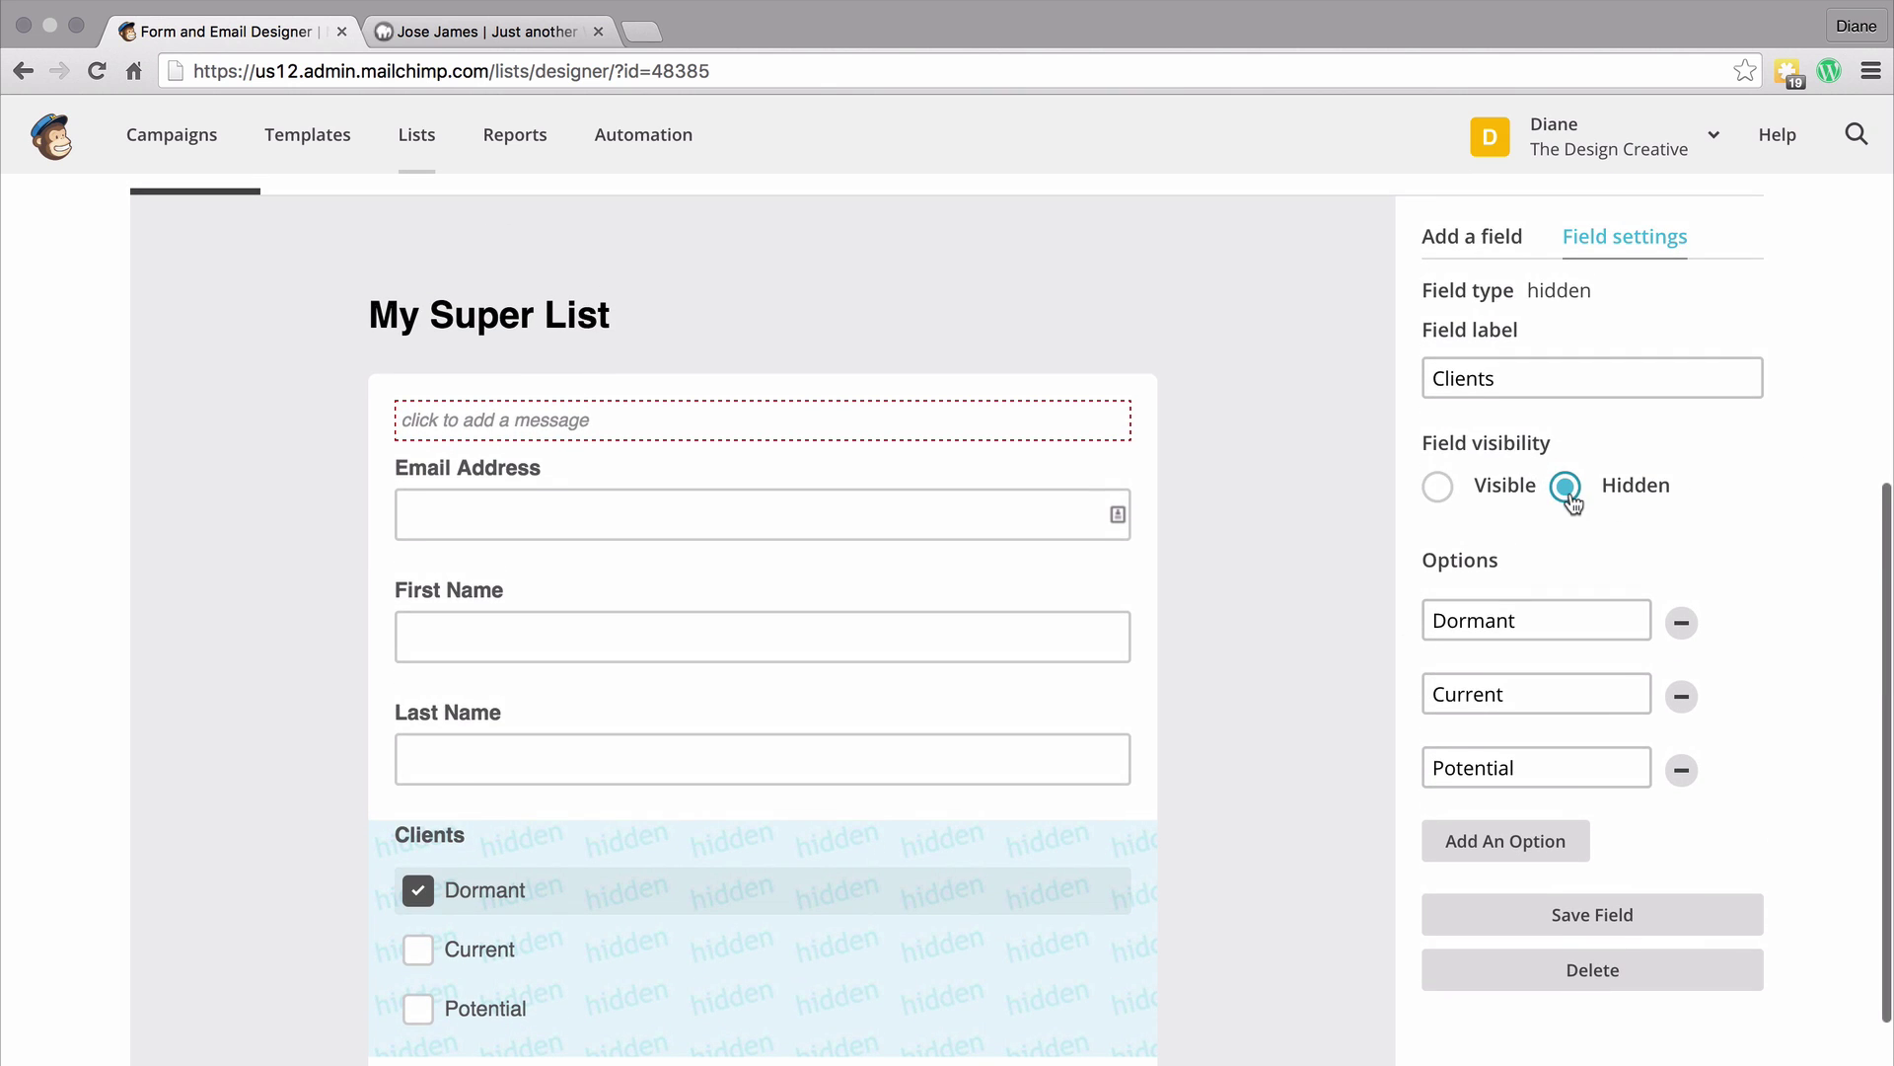
Step: Set the Clients field to Visible and add a fourth option 'VIP', saving the field
left_click(1438, 487)
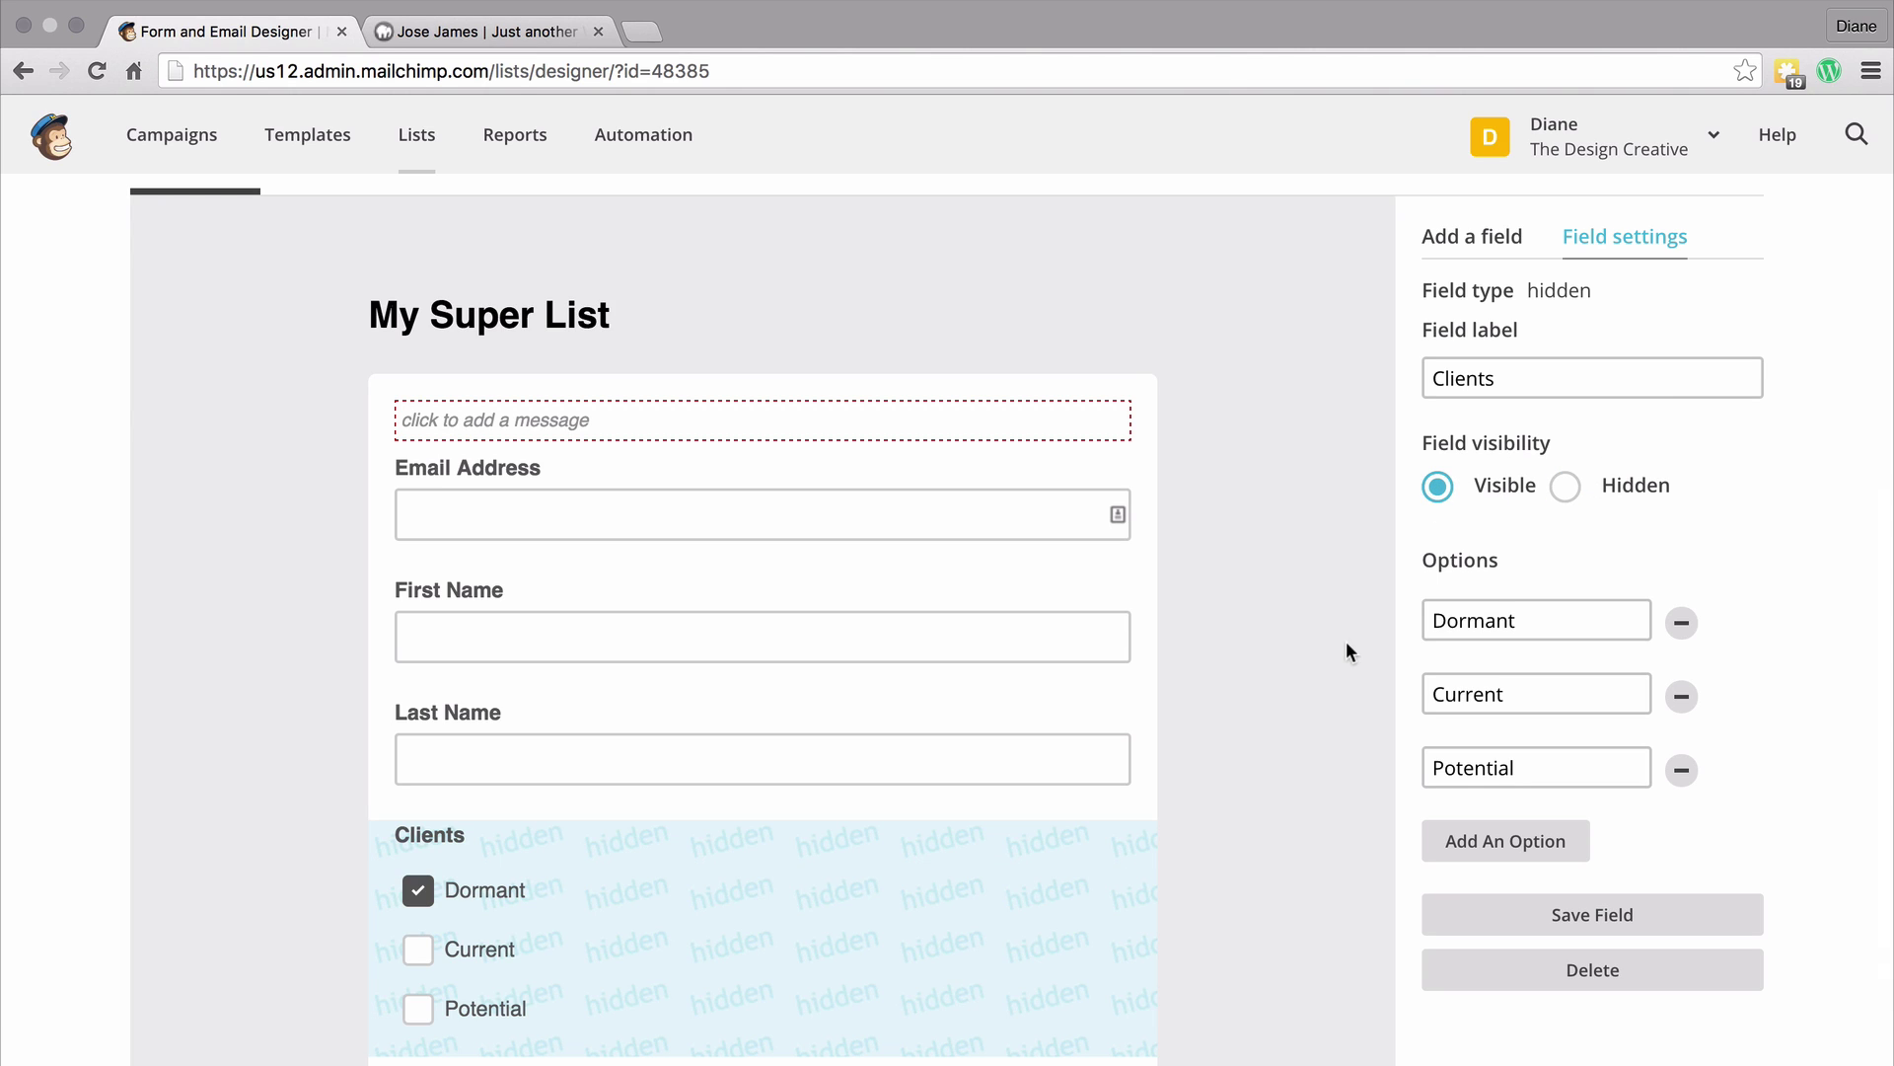
left_click(1606, 918)
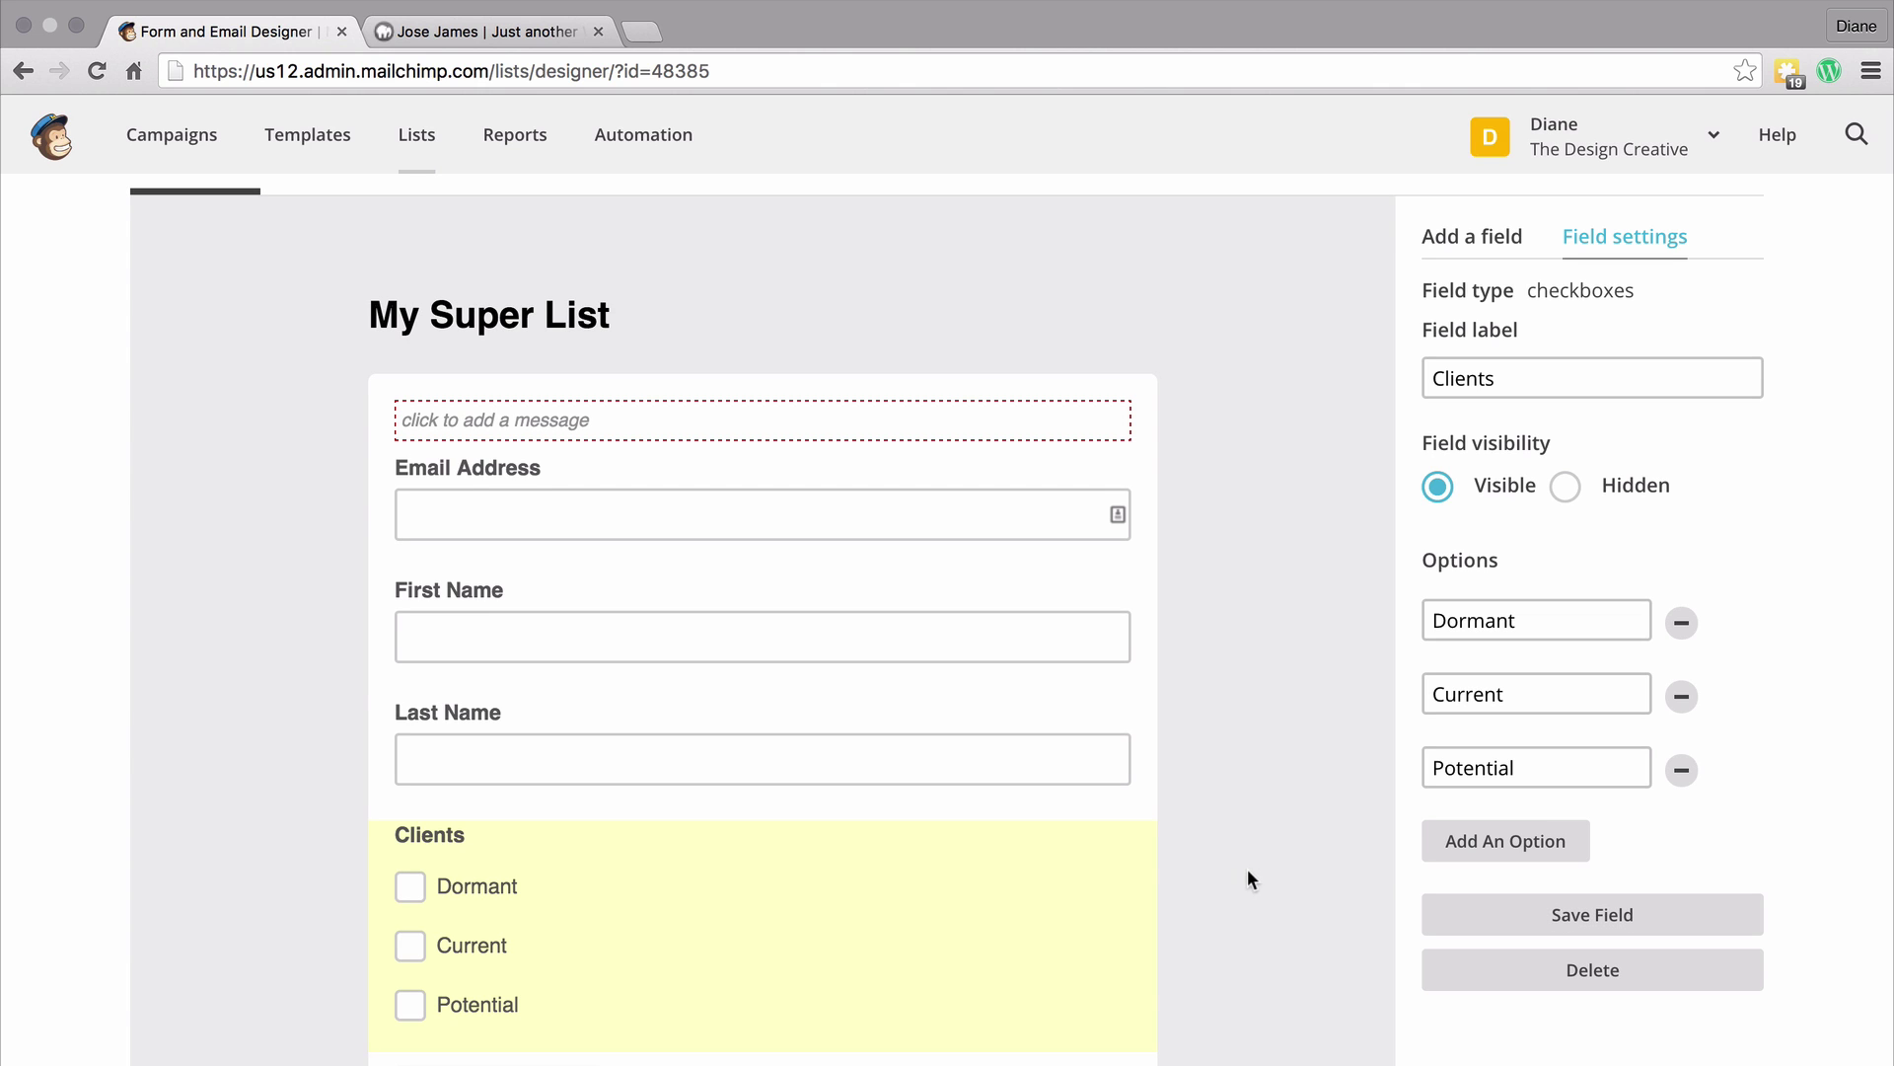
left_click(1509, 843)
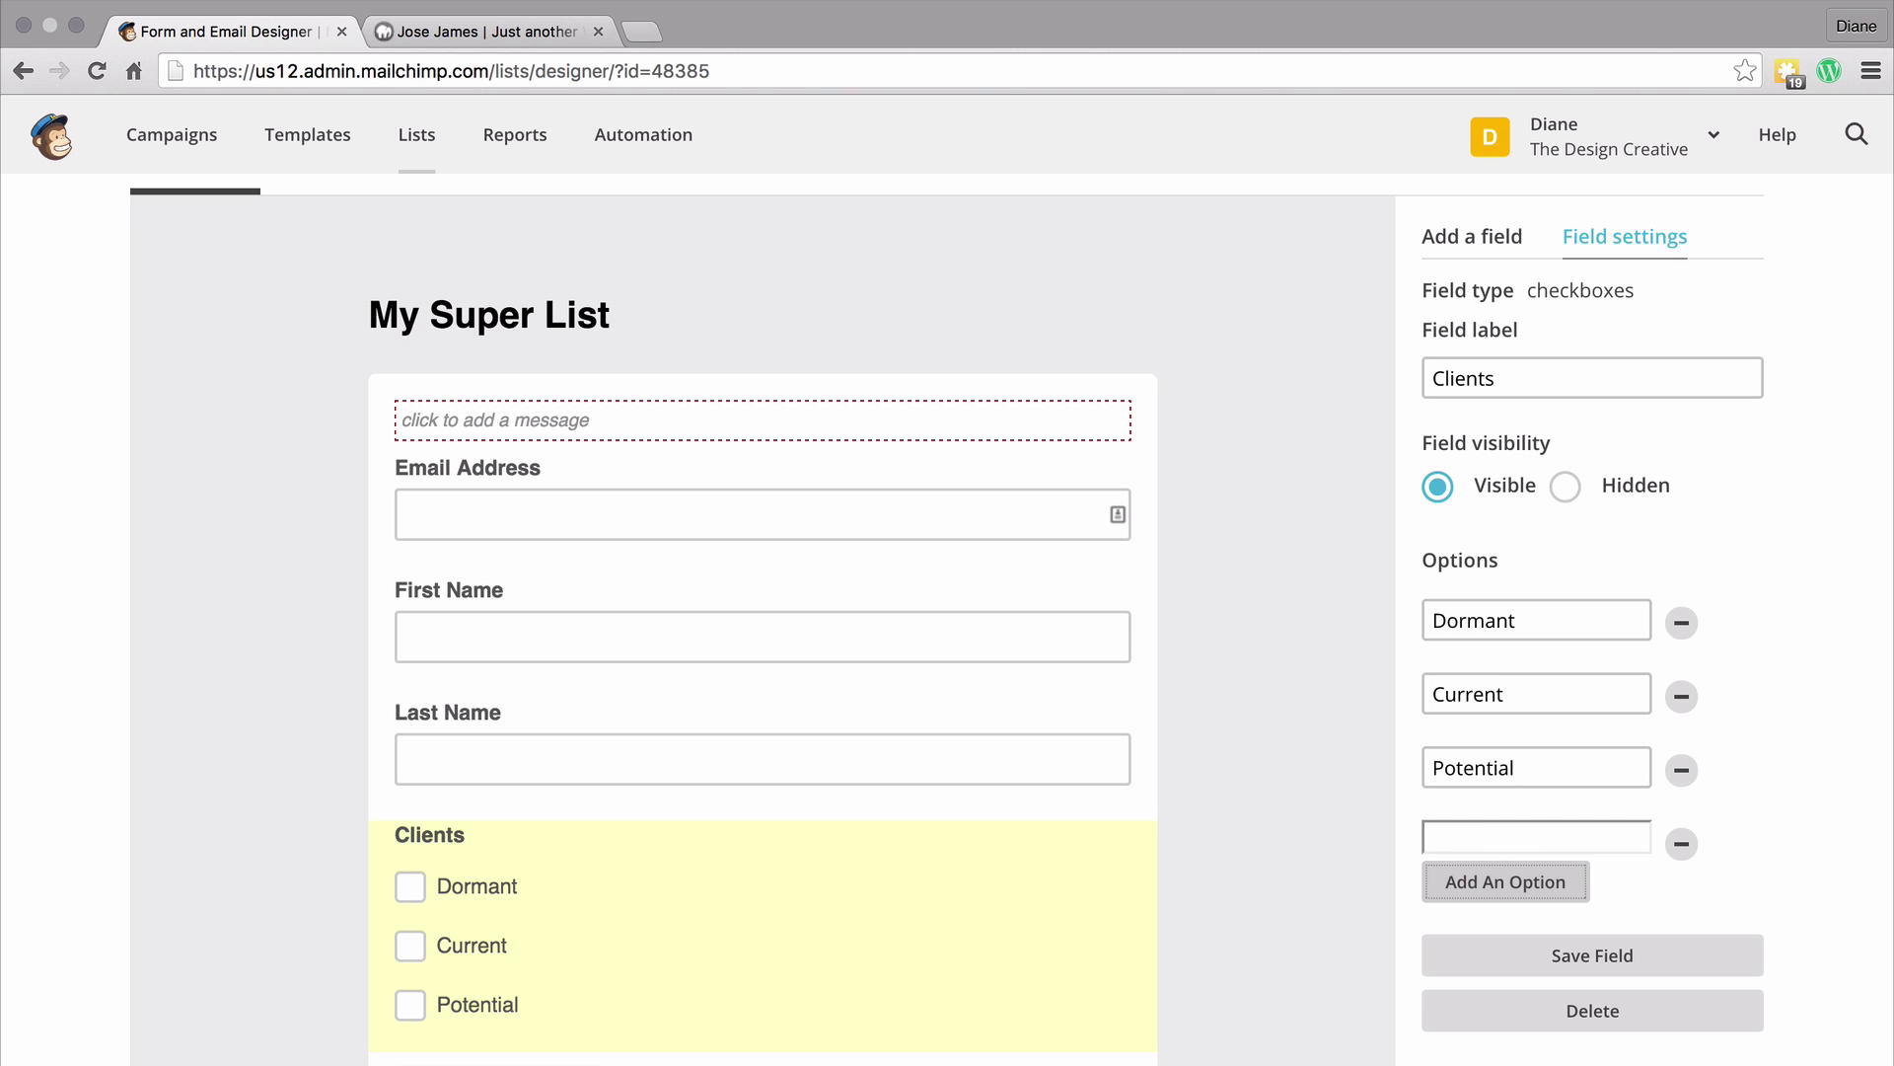
left_click(1526, 838)
type("VIP")
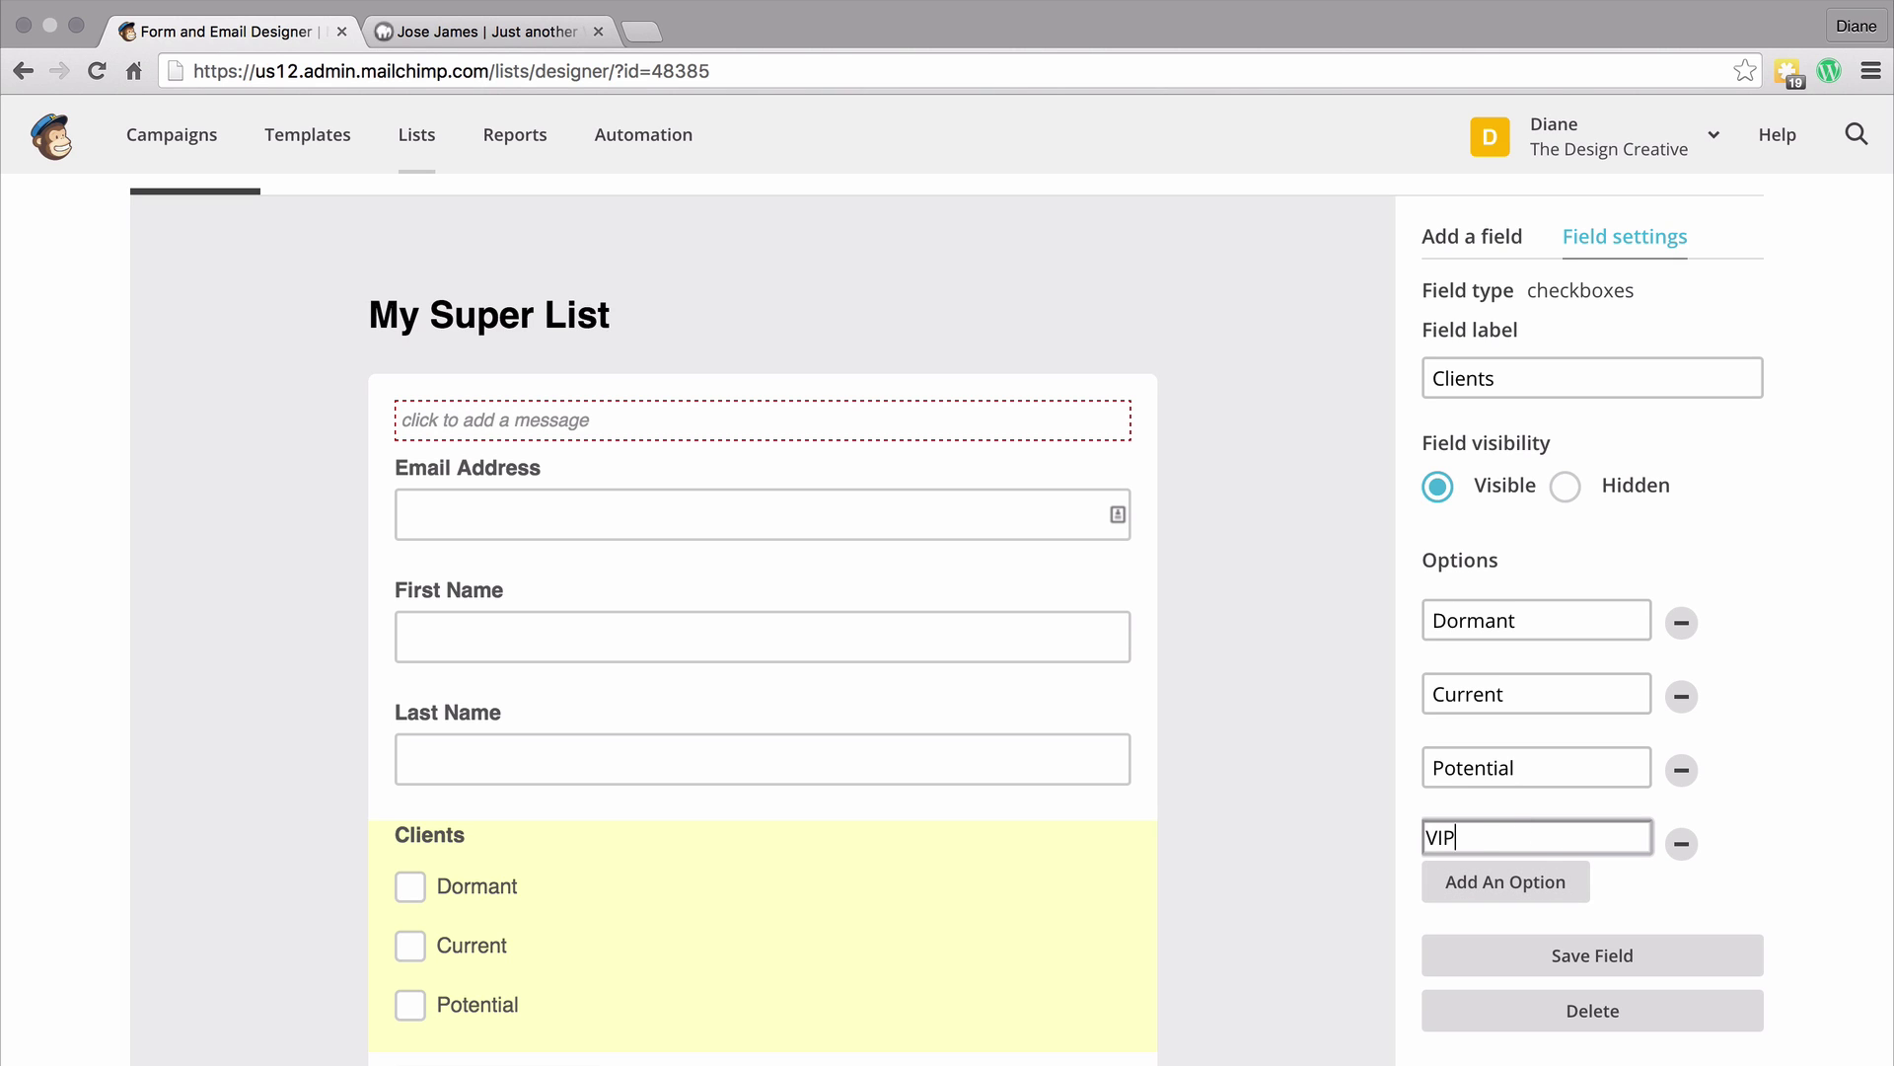
left_click(1603, 955)
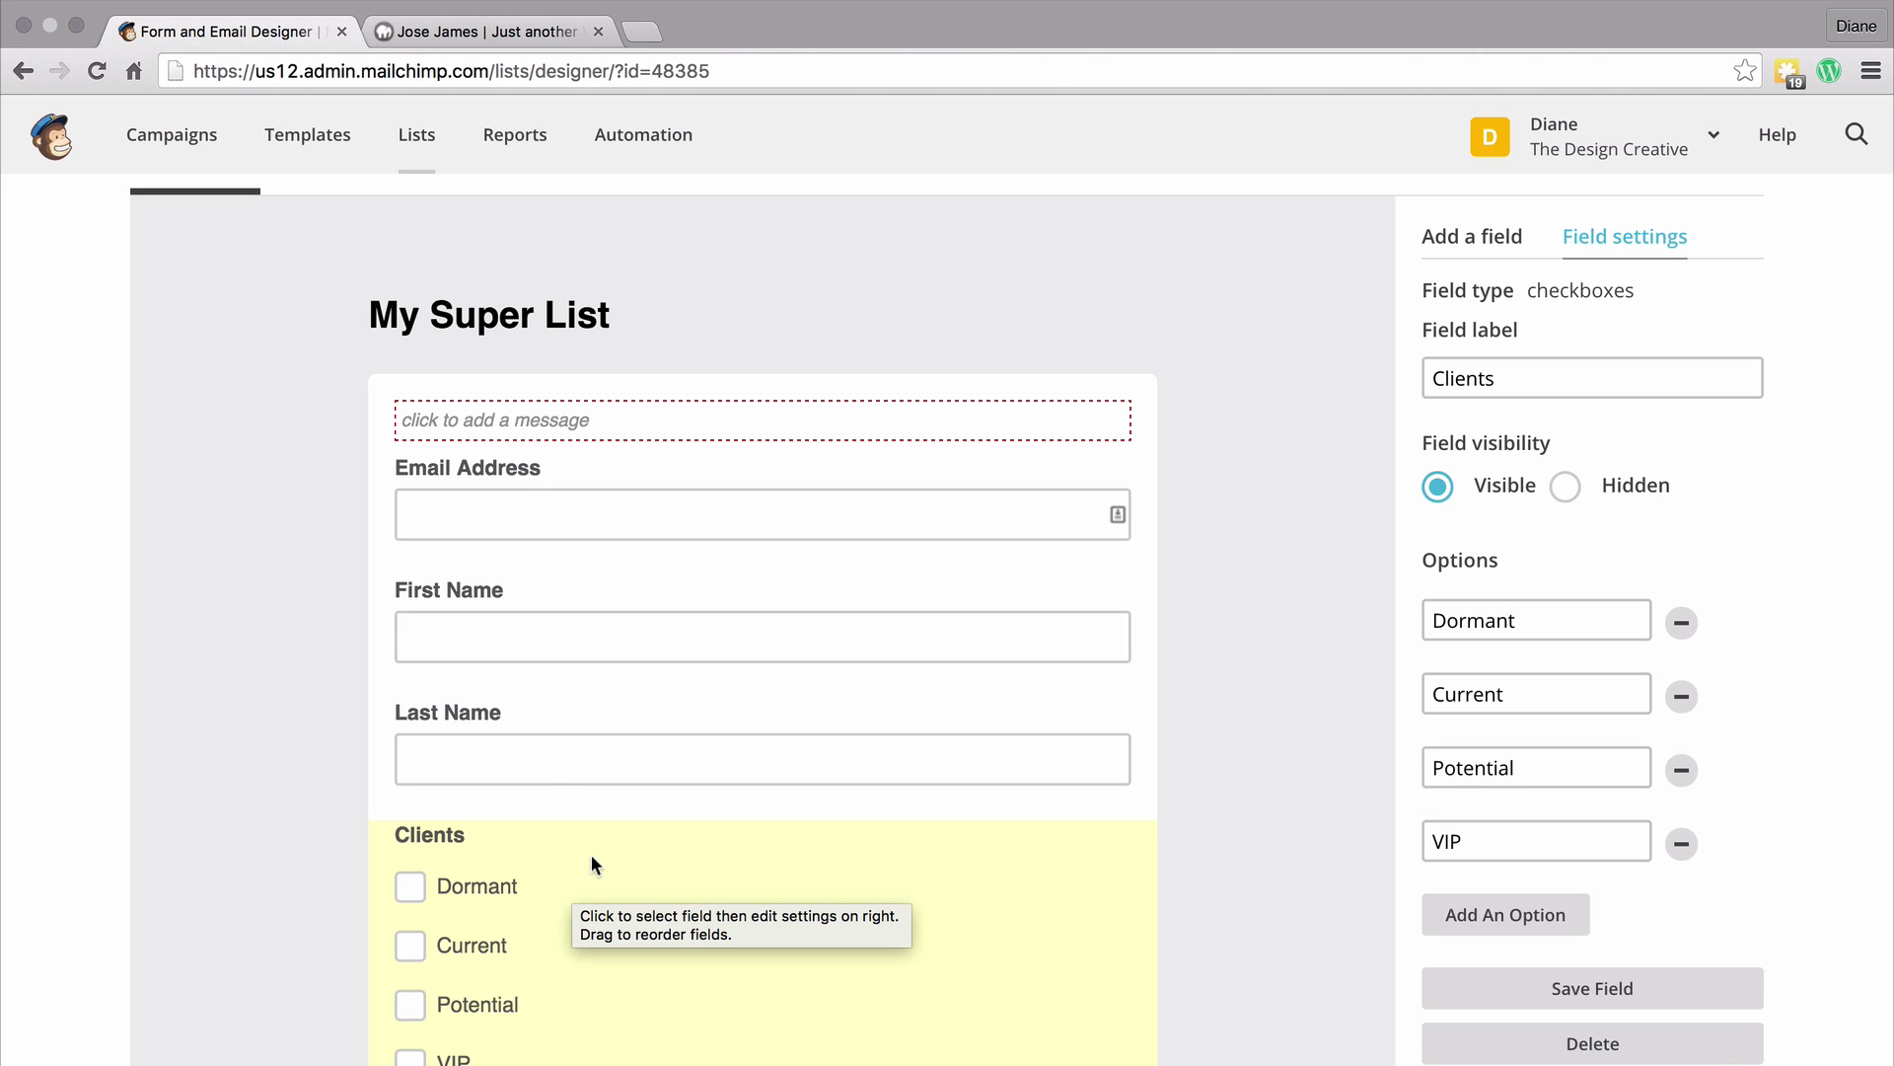
scroll(788, 843, "down", 4)
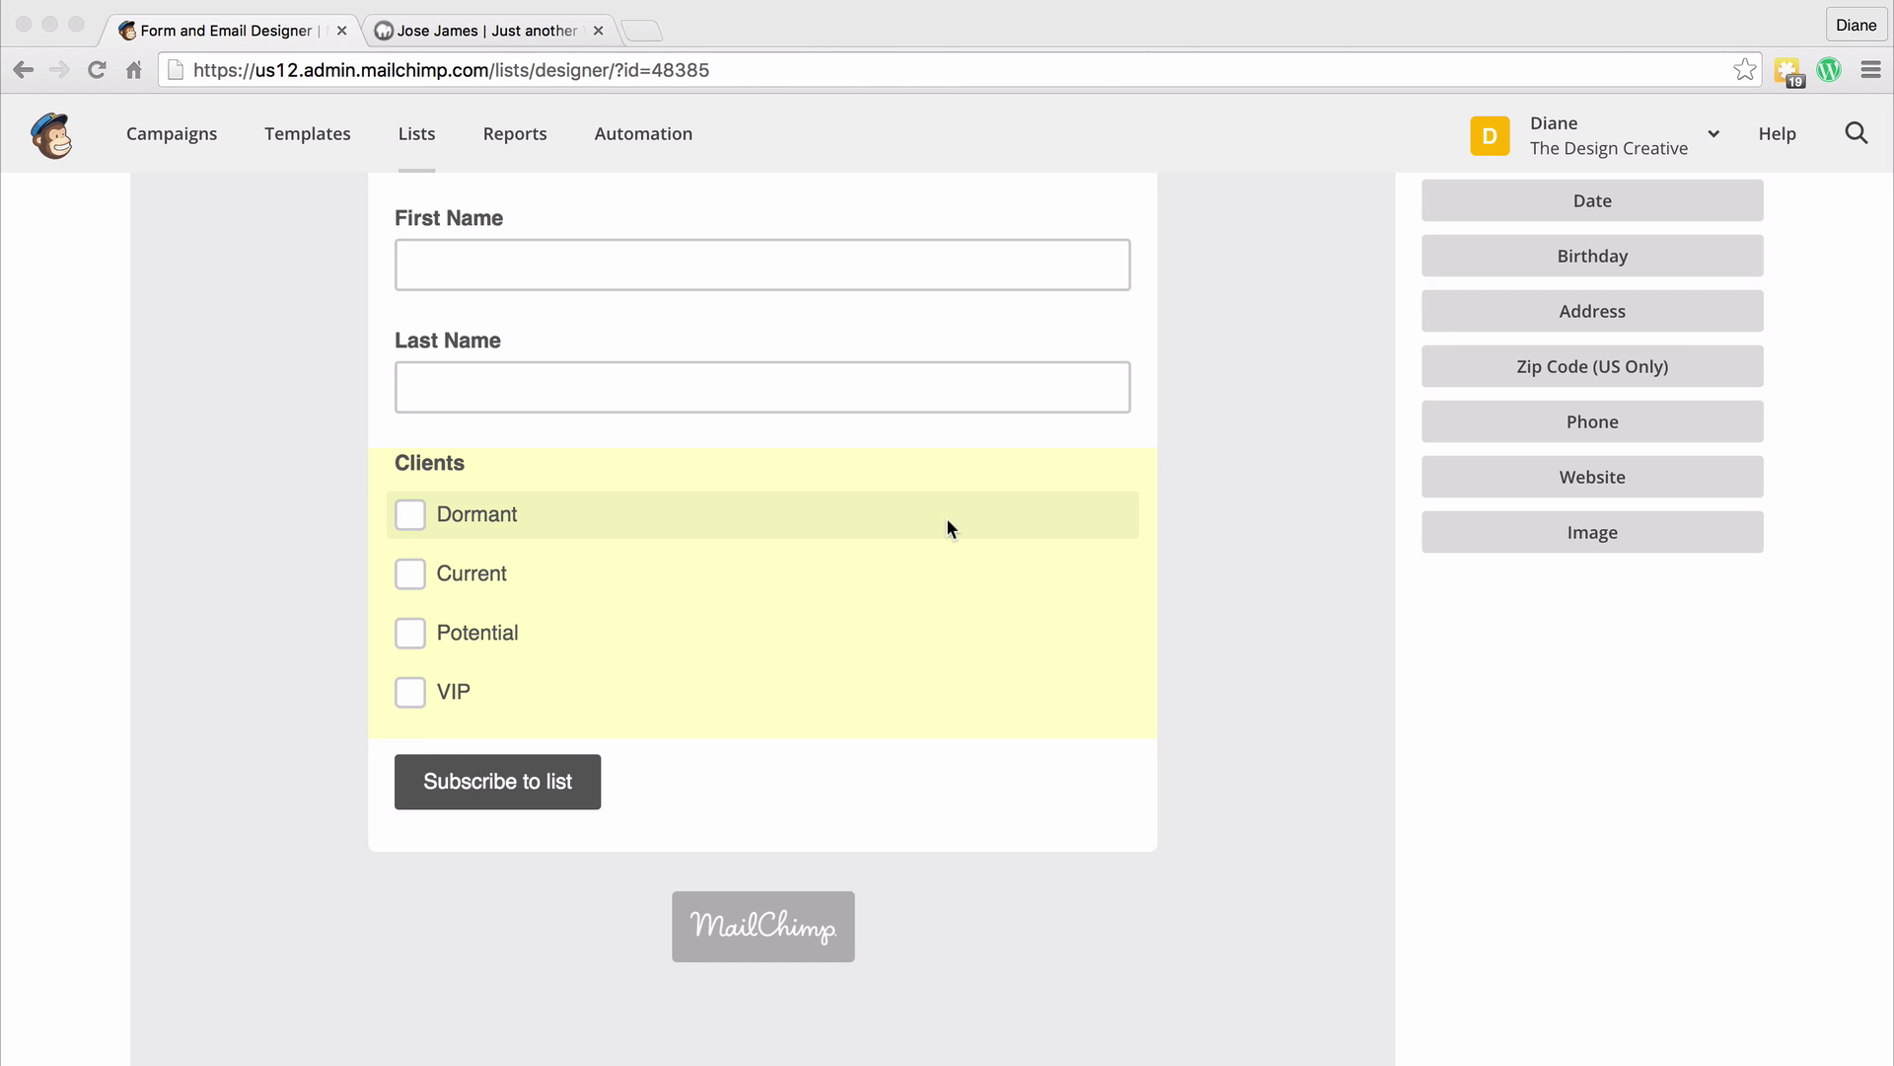
scroll(1230, 562, "up", 5)
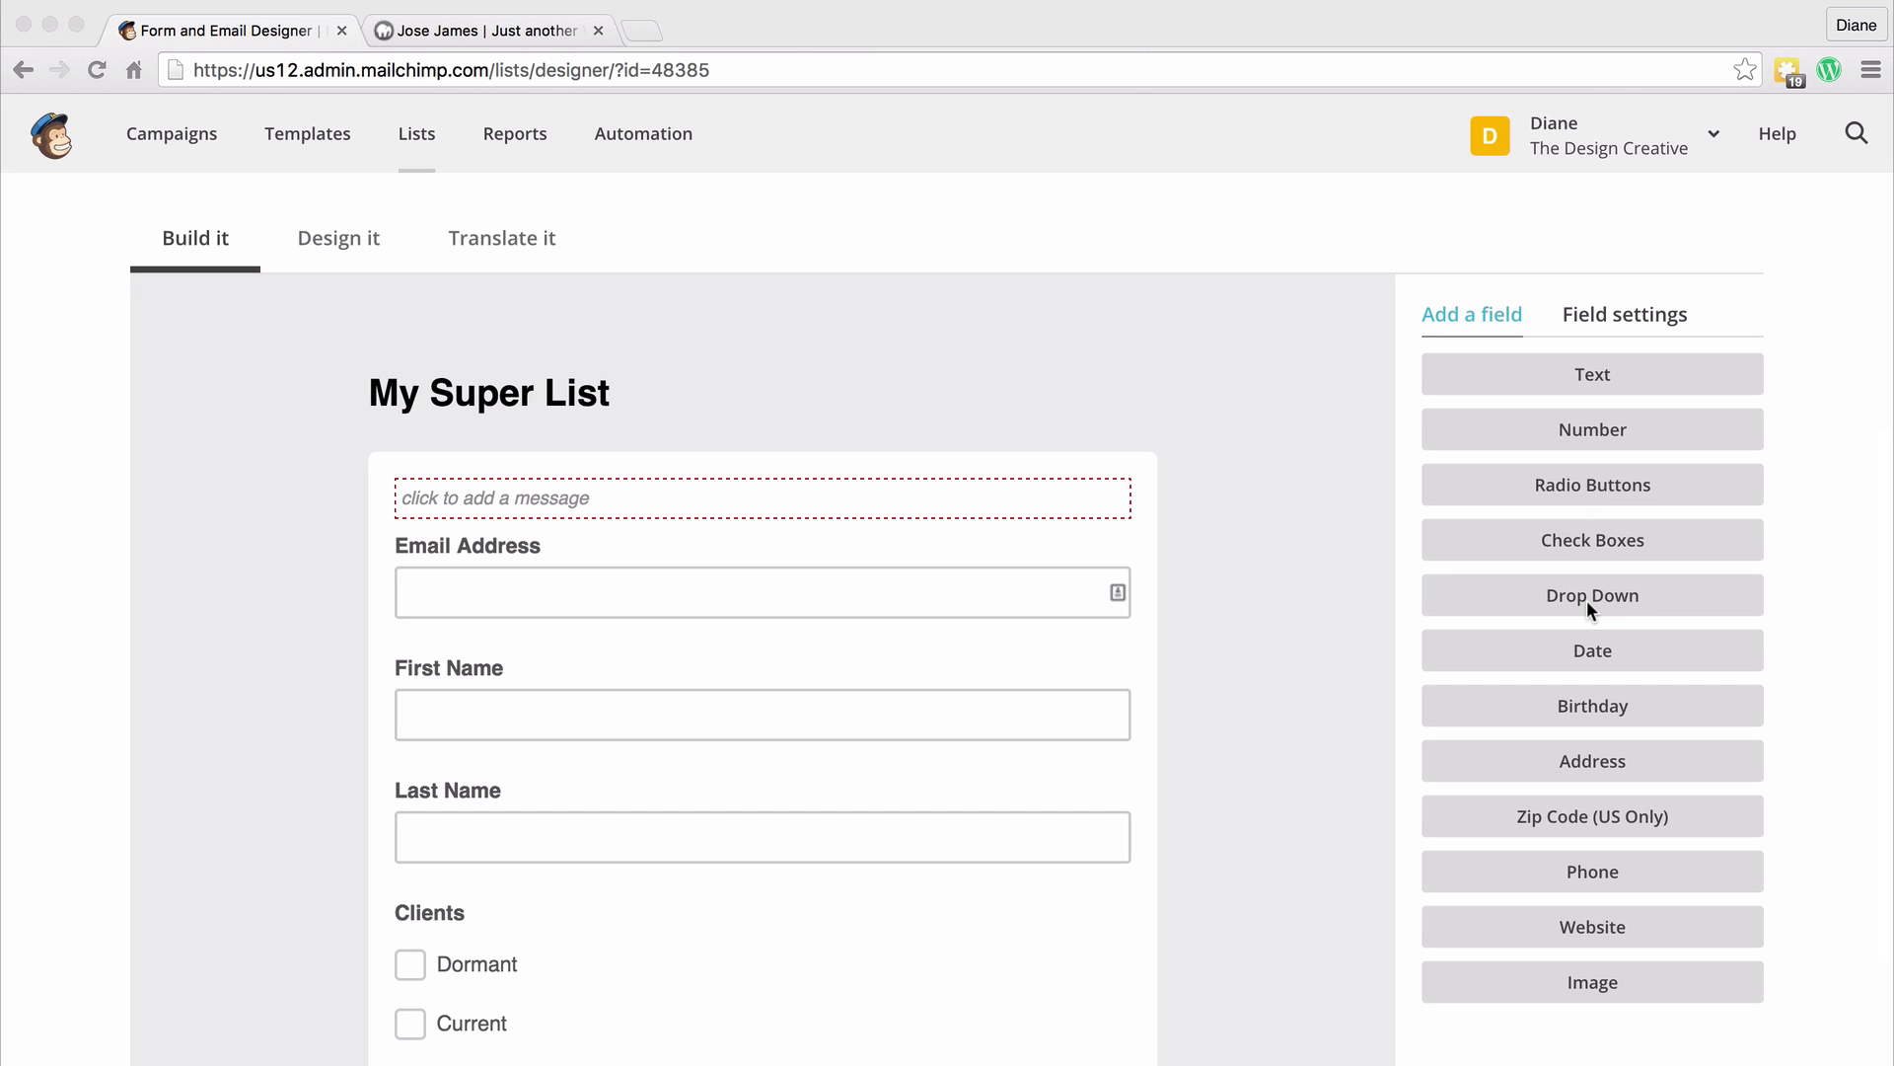
scroll(1030, 706, "down", 3)
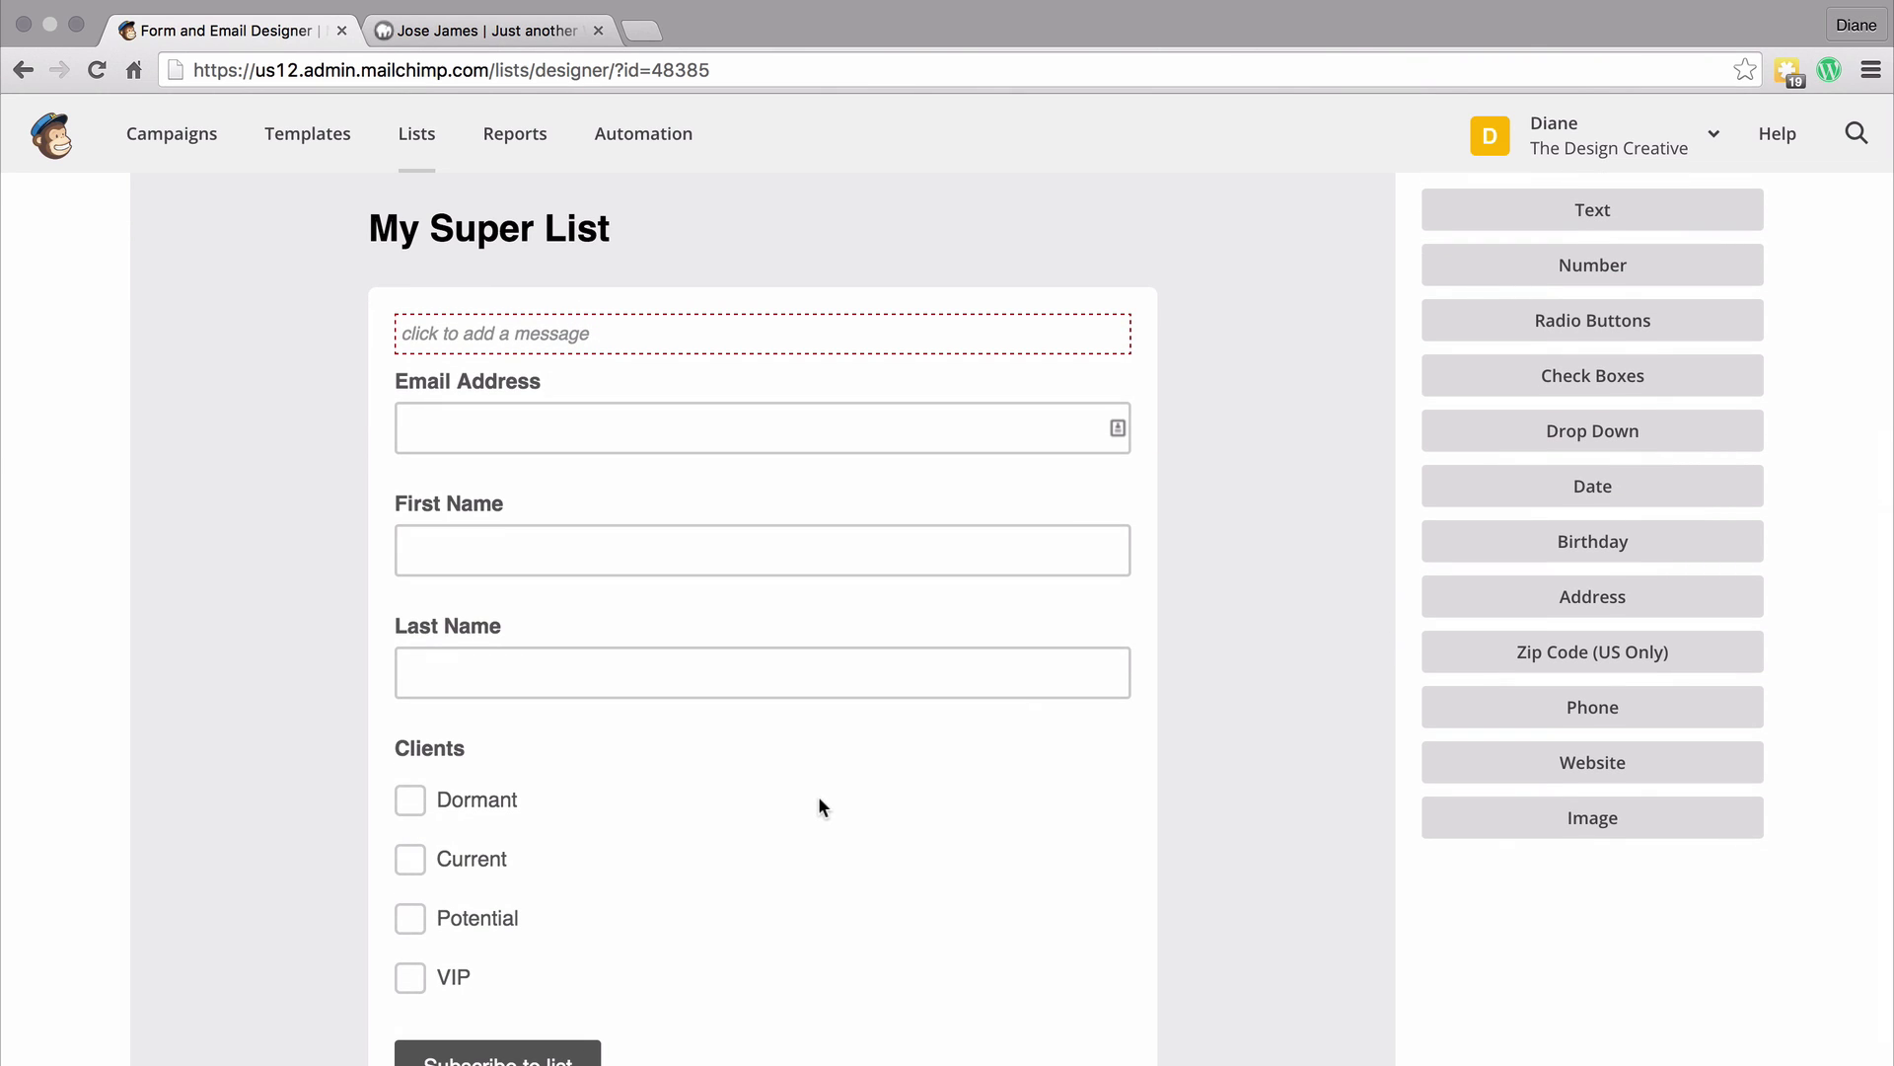
scroll(1086, 838, "up", 1)
left_click(824, 883)
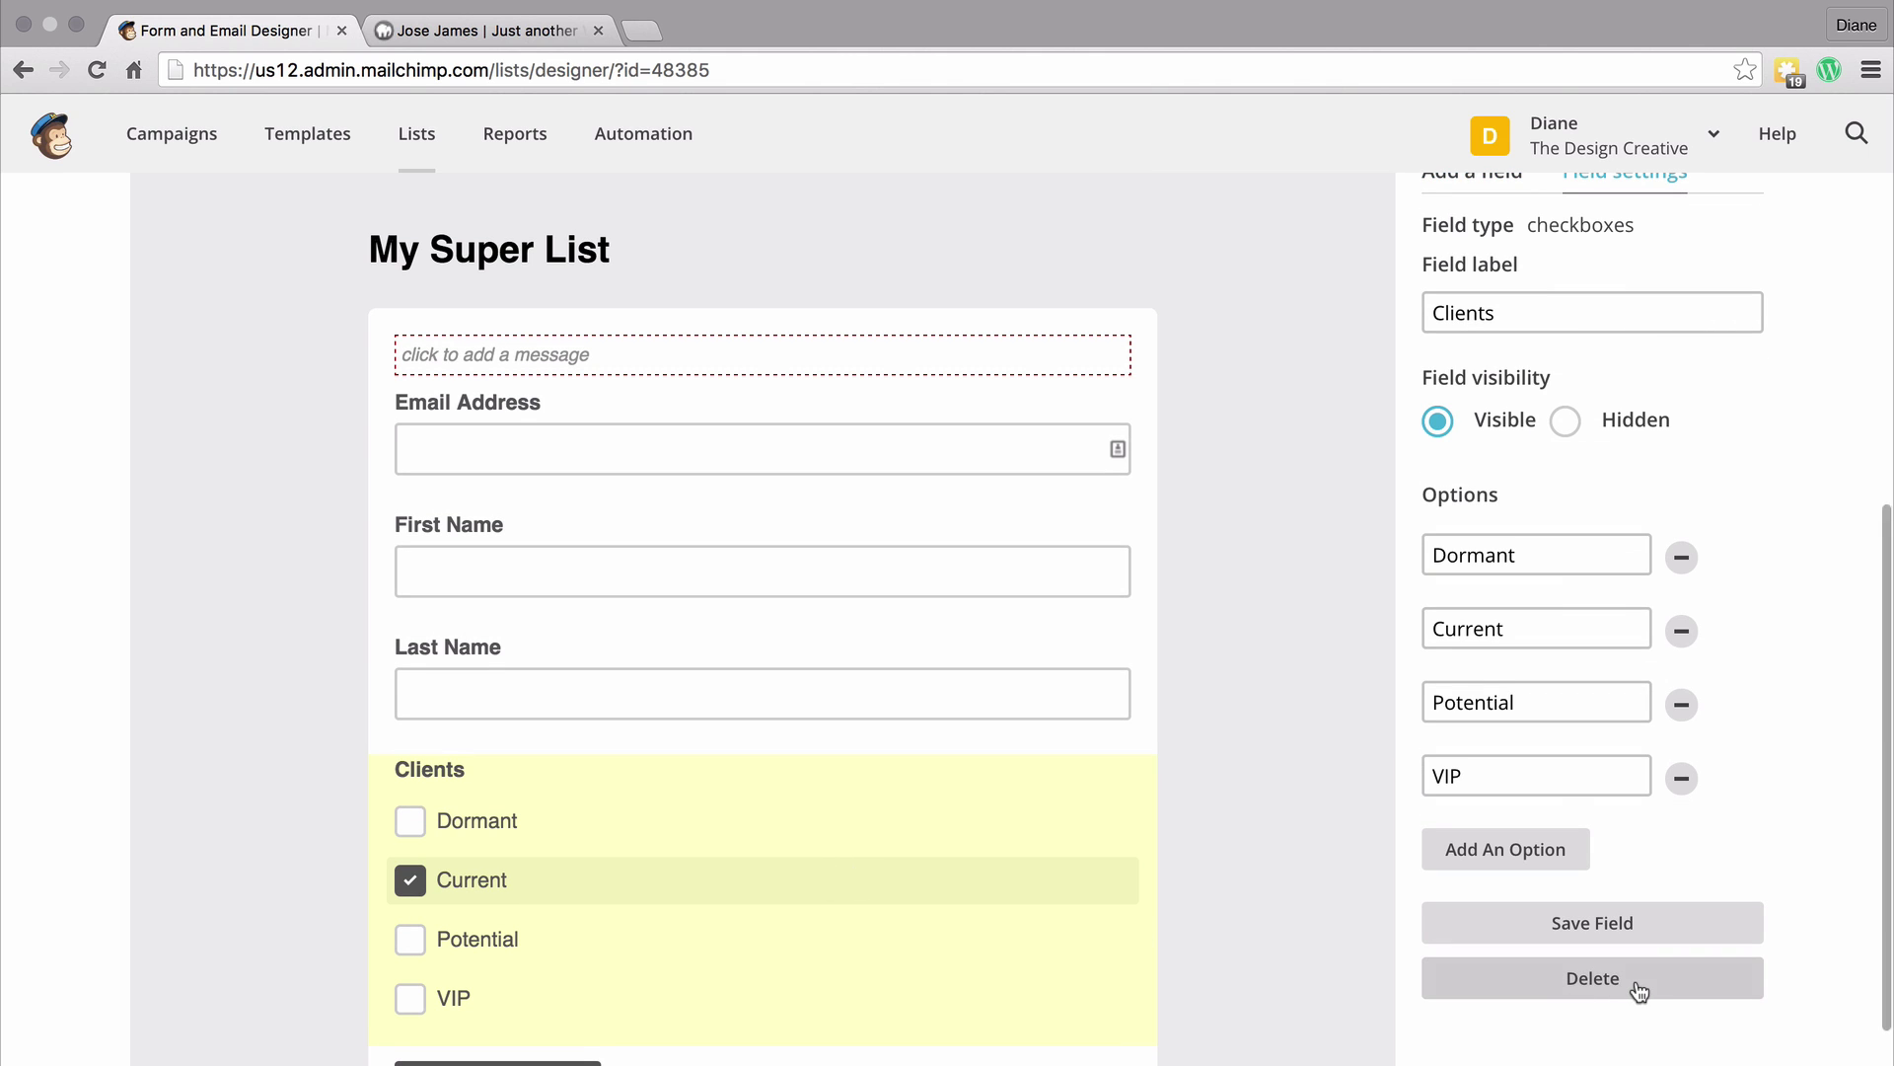
scroll(1608, 967, "up", 1)
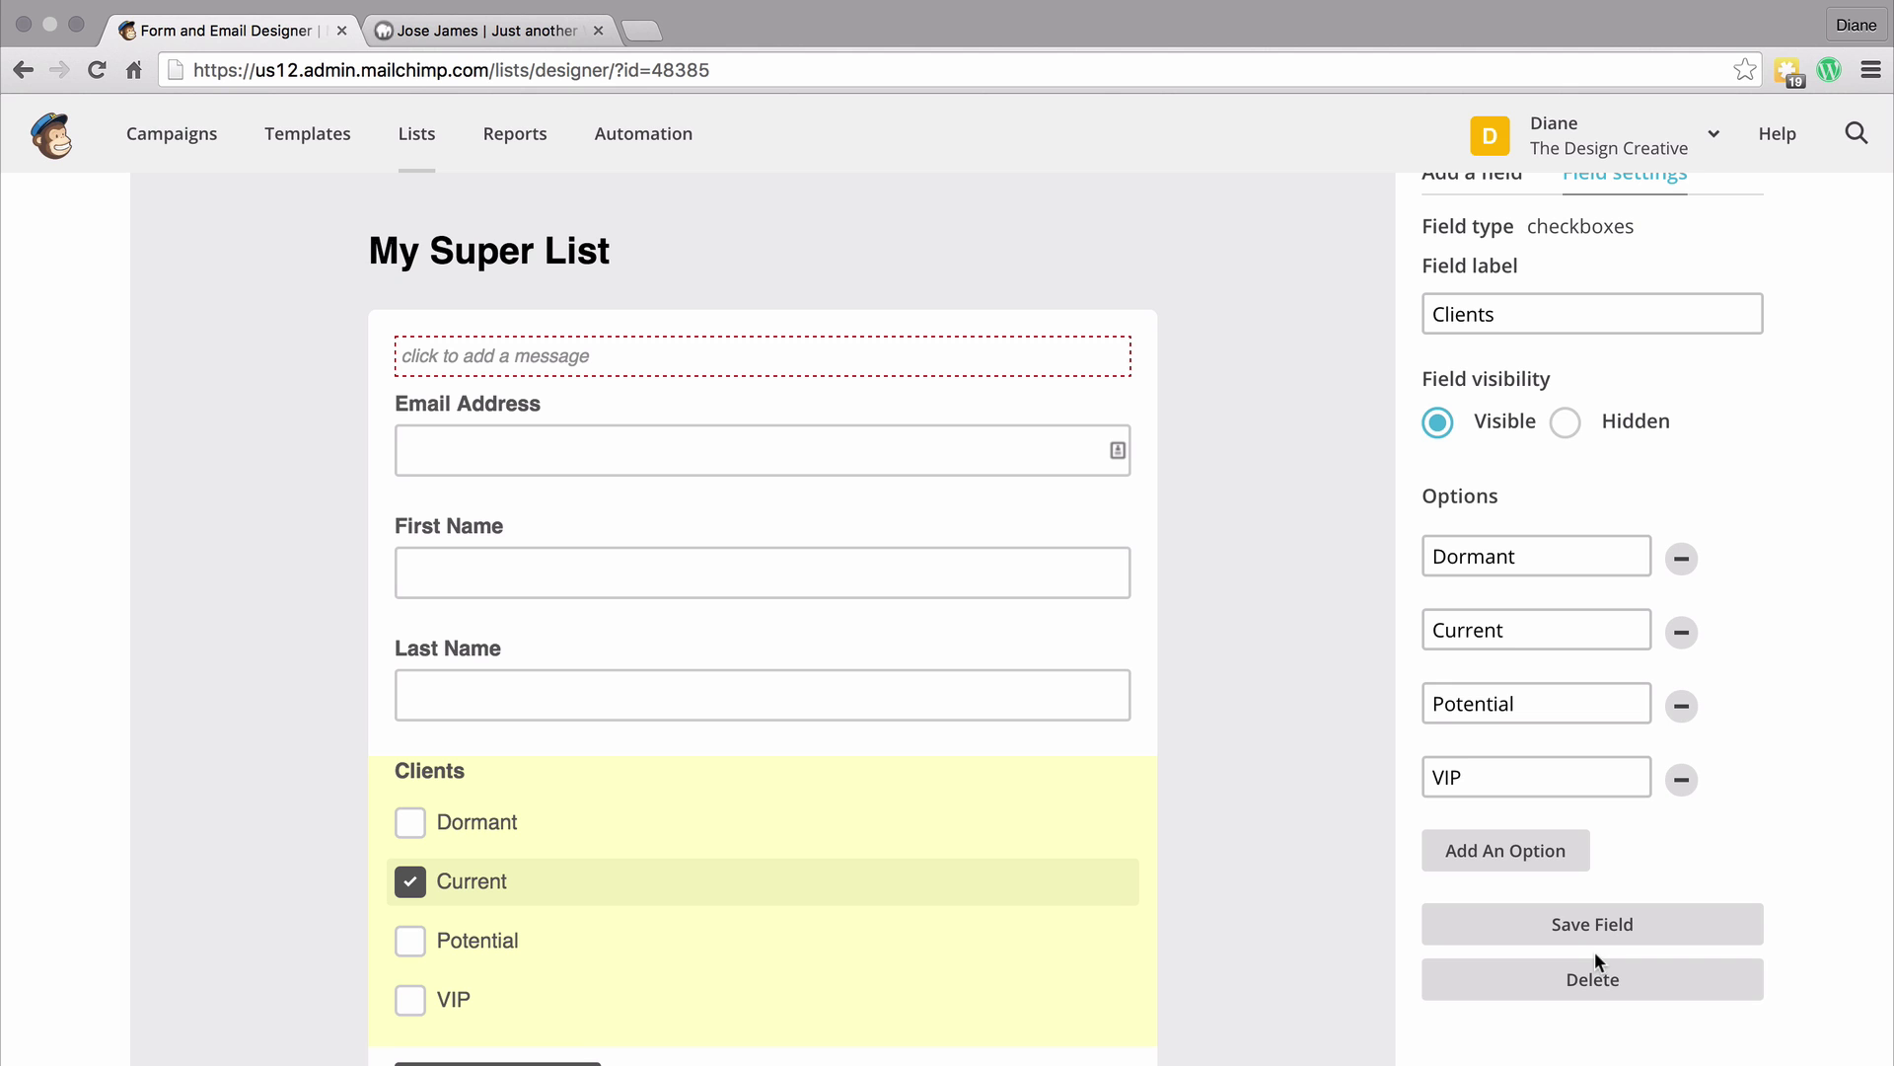
scroll(1477, 649, "up", 5)
scroll(1236, 610, "down", 6)
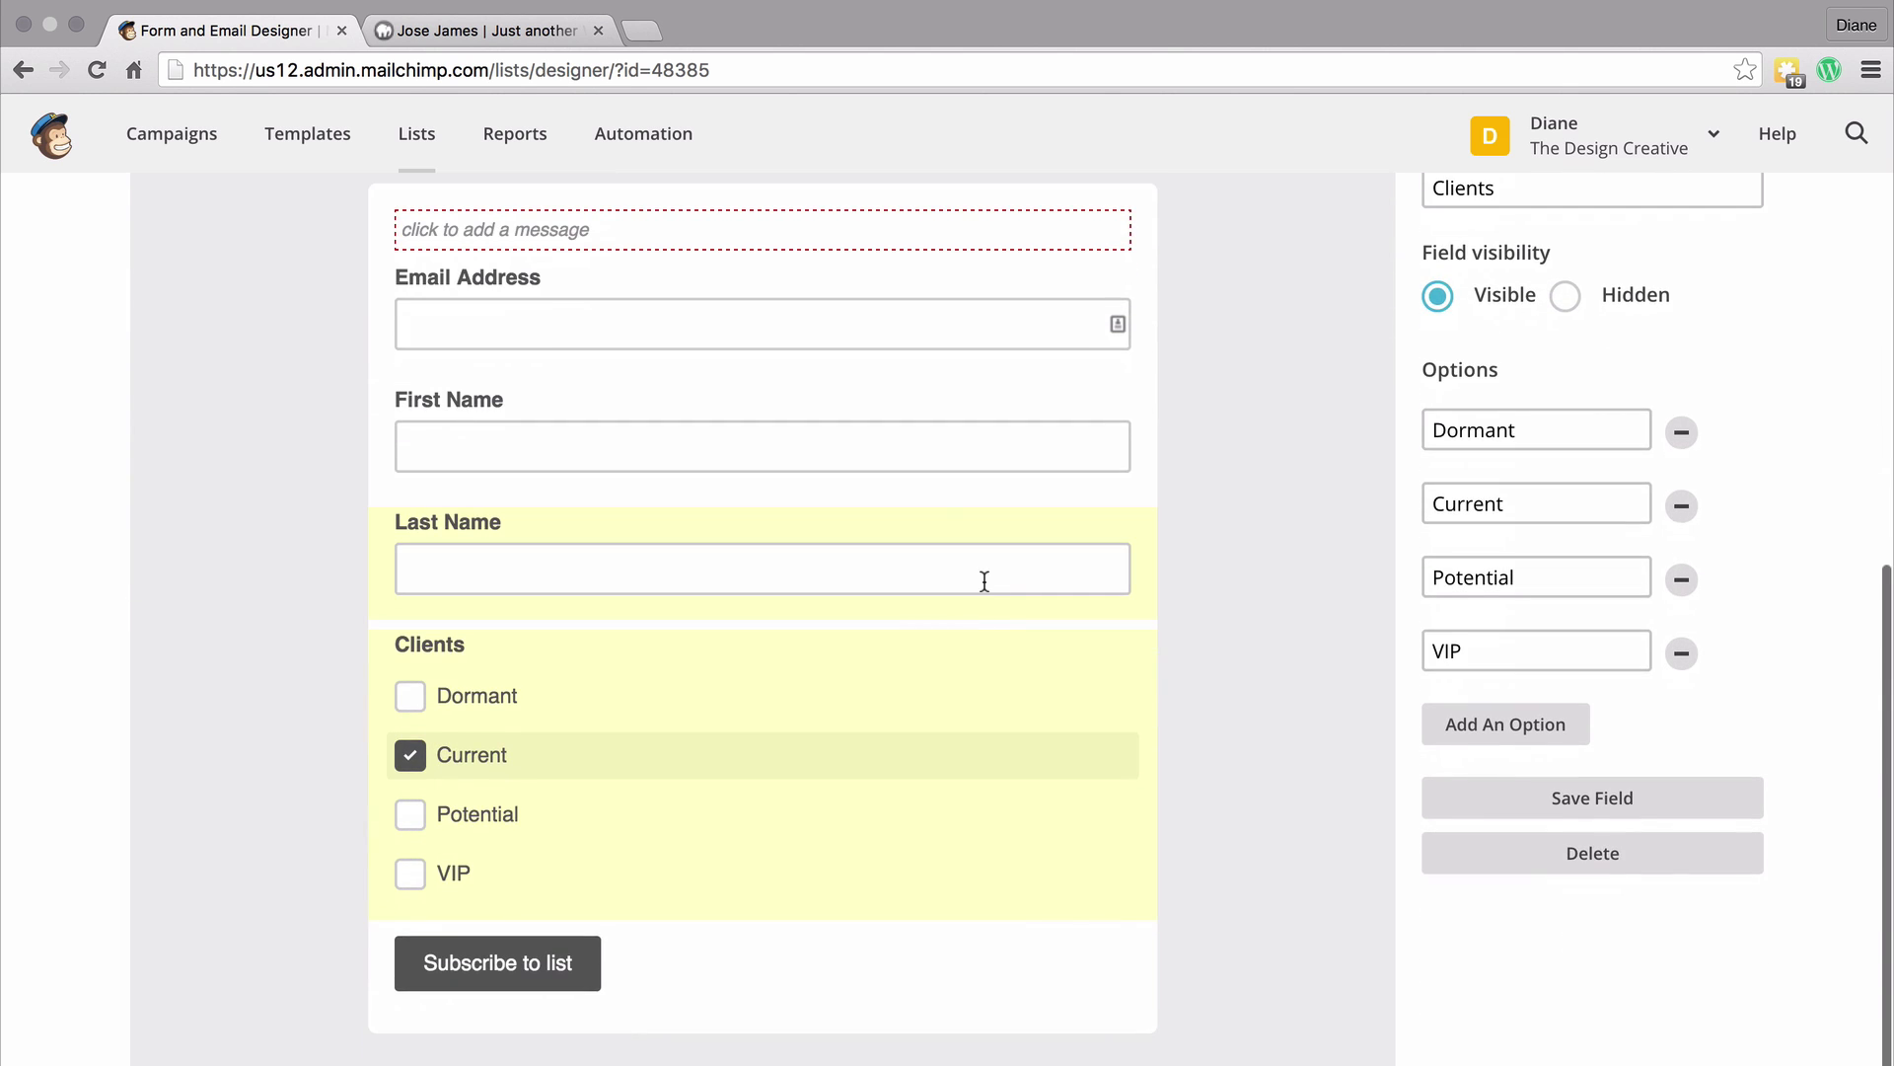
scroll(992, 583, "up", 4)
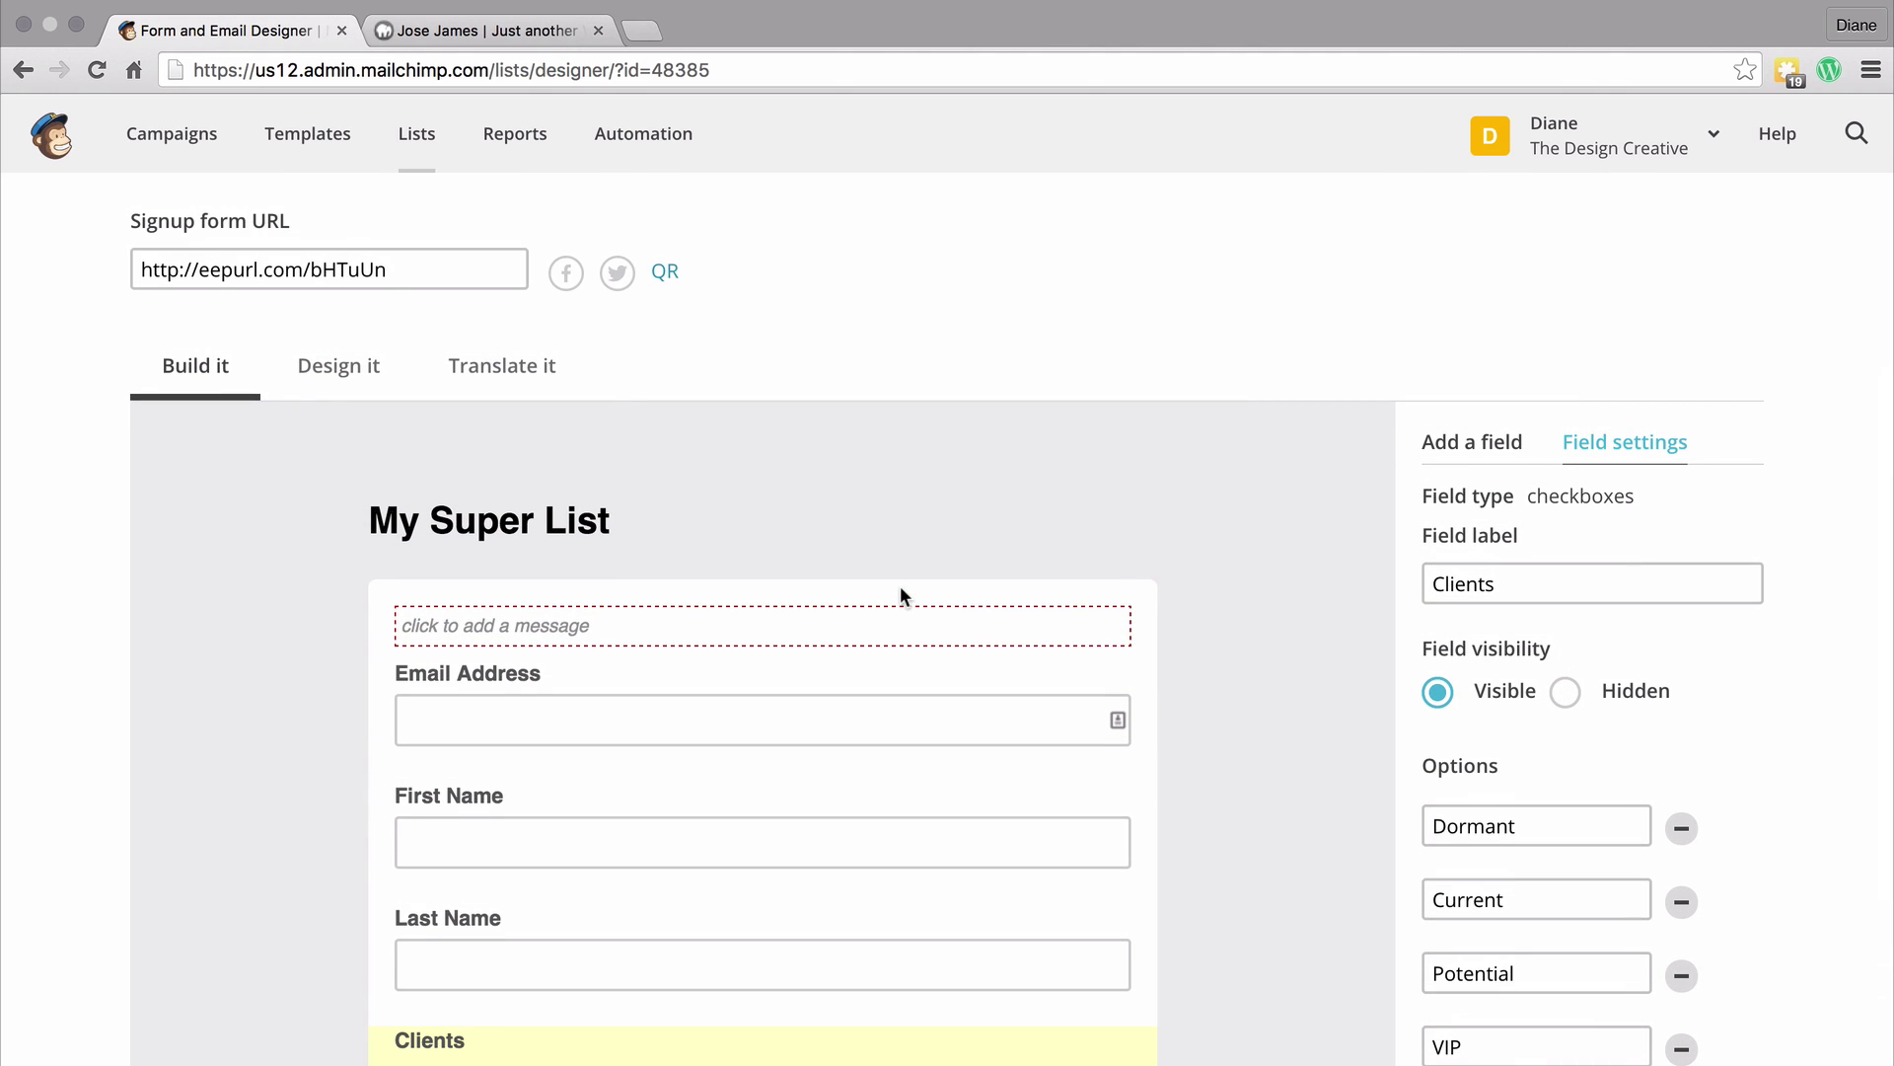
scroll(900, 588, "up", 2)
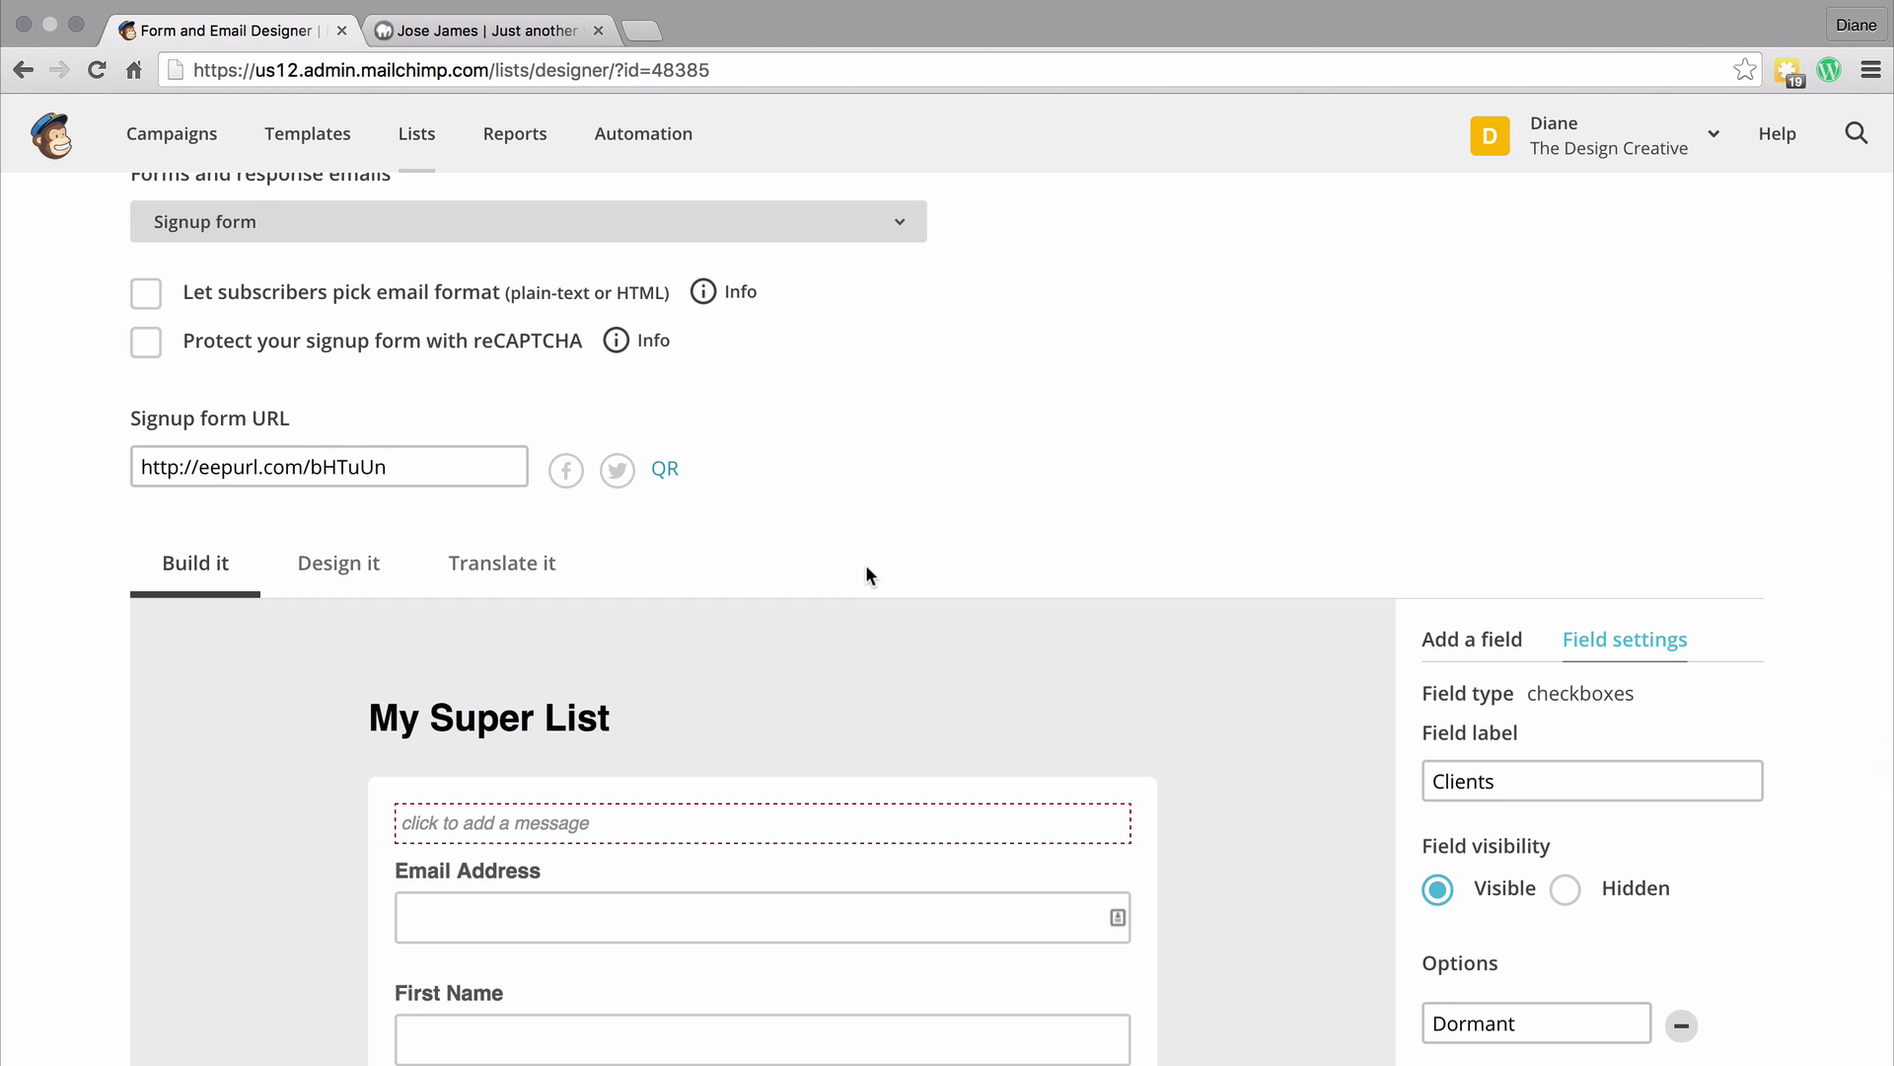
scroll(867, 575, "up", 2)
scroll(867, 575, "up", 3)
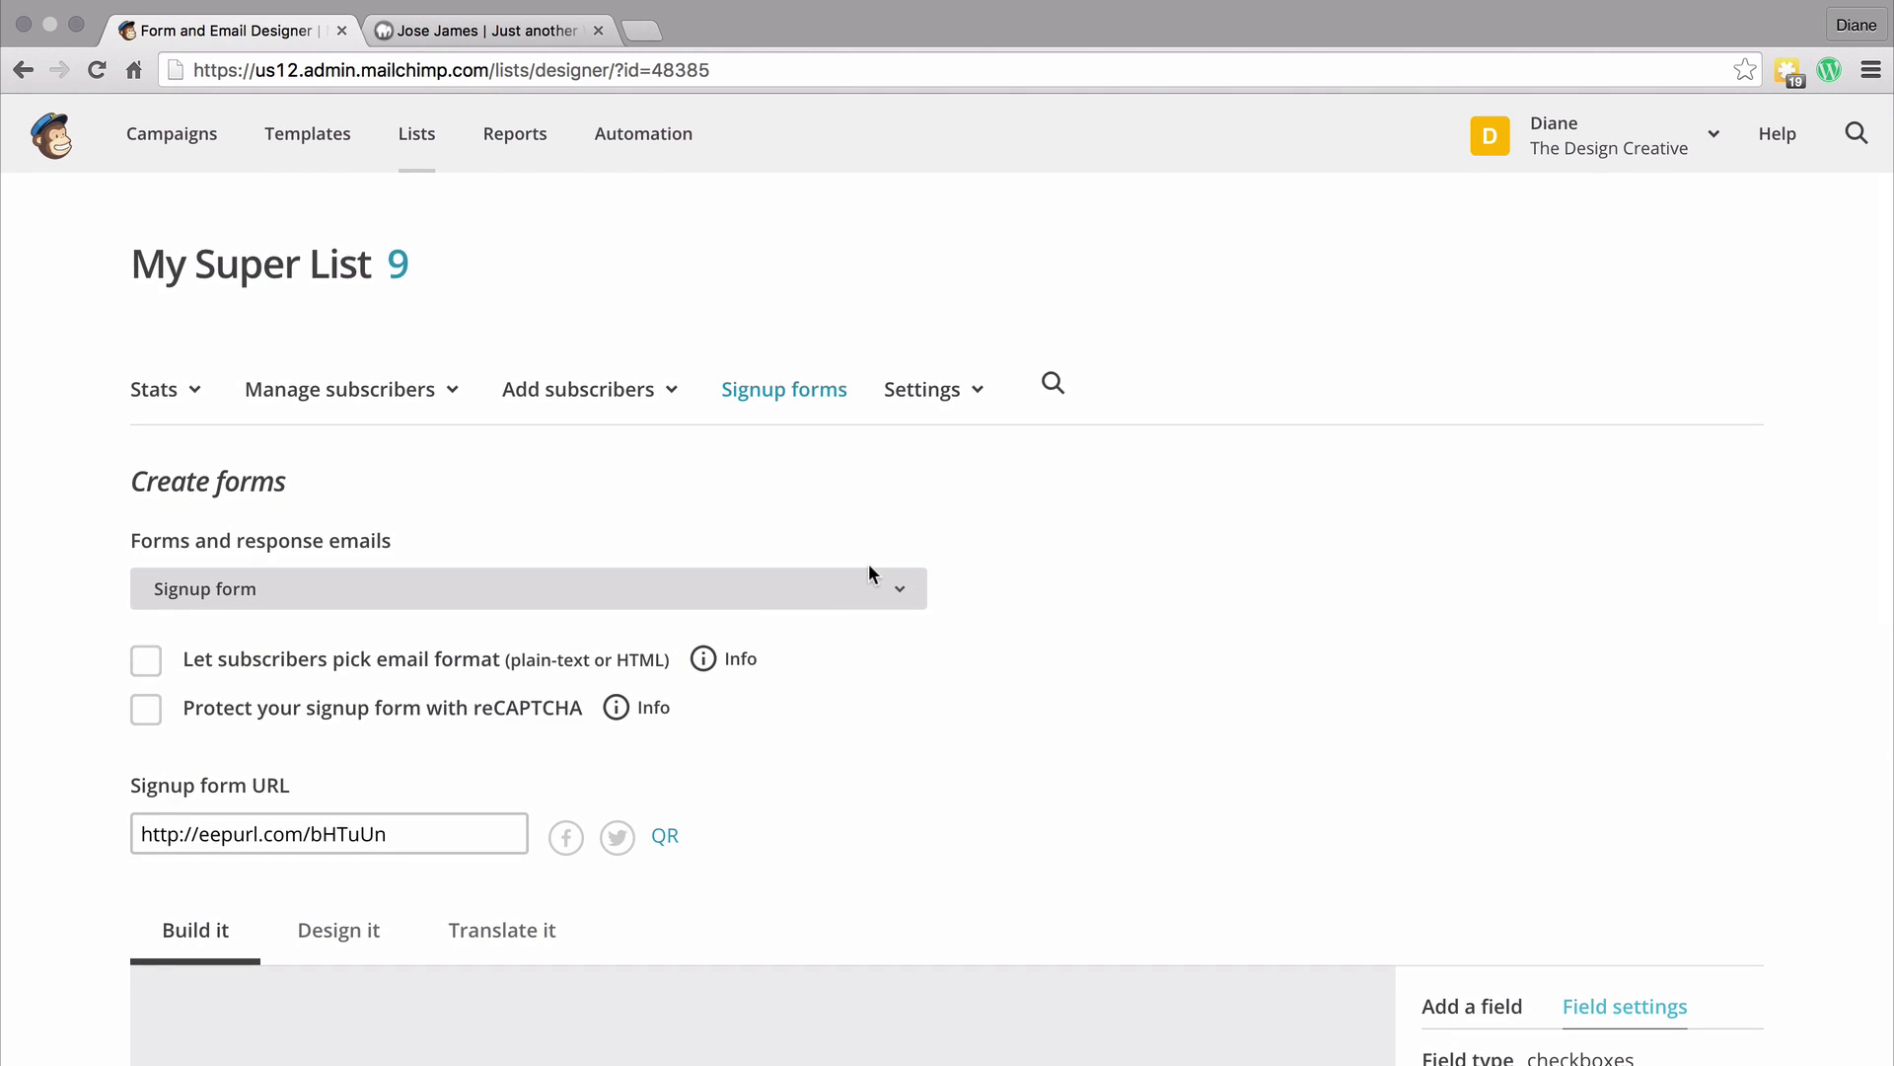